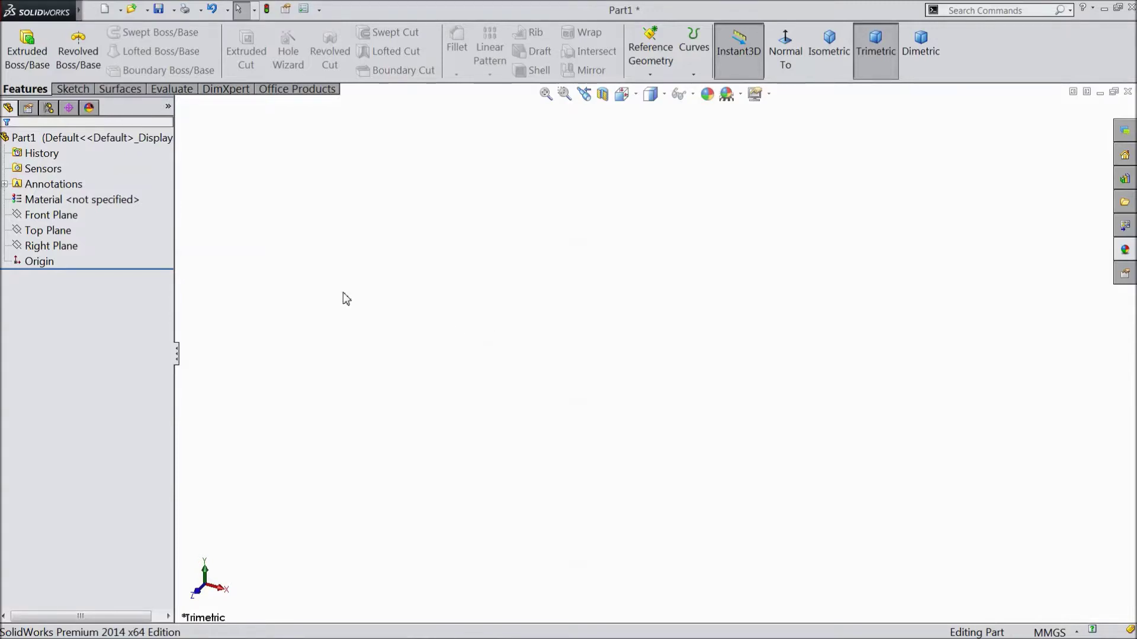
Select the Front Plane and start a new sketch on it
{"action": "left_click", "coordinate": [57, 215]}
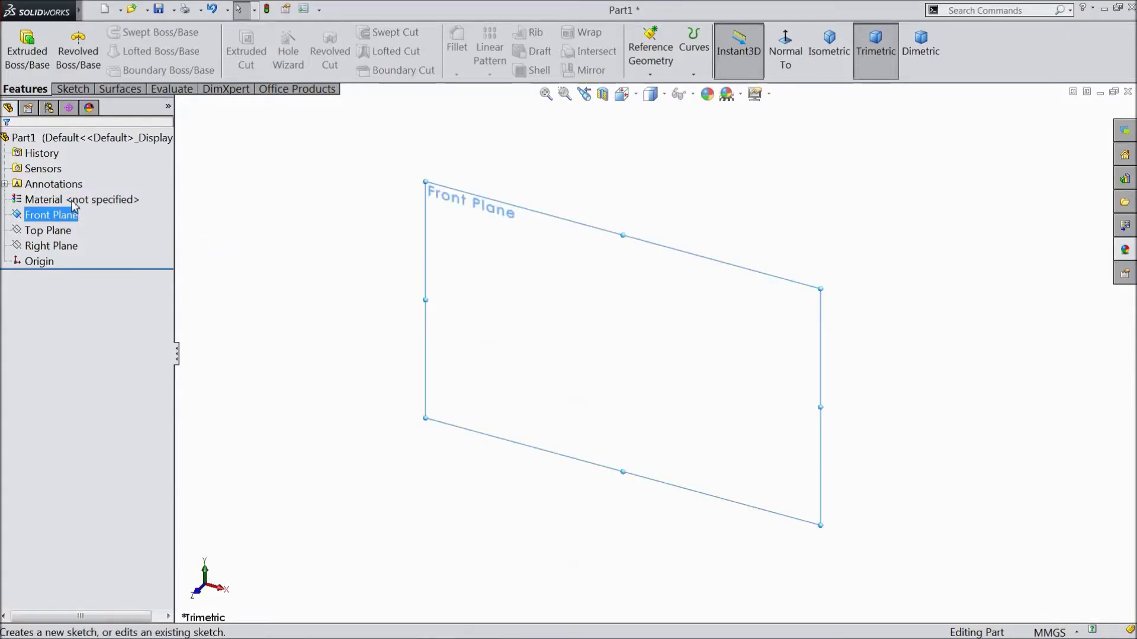
{"action": "left_click", "coordinate": [73, 201]}
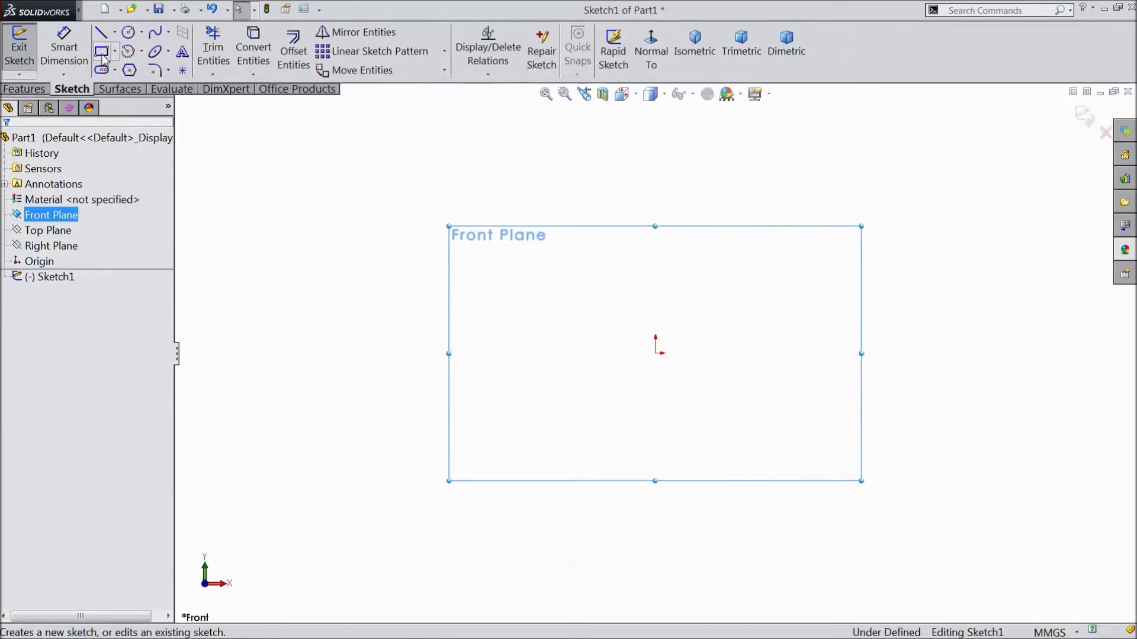
Draw a corner rectangle from the origin, roughly 176 by 18 mm
{"action": "left_click", "coordinate": [102, 52]}
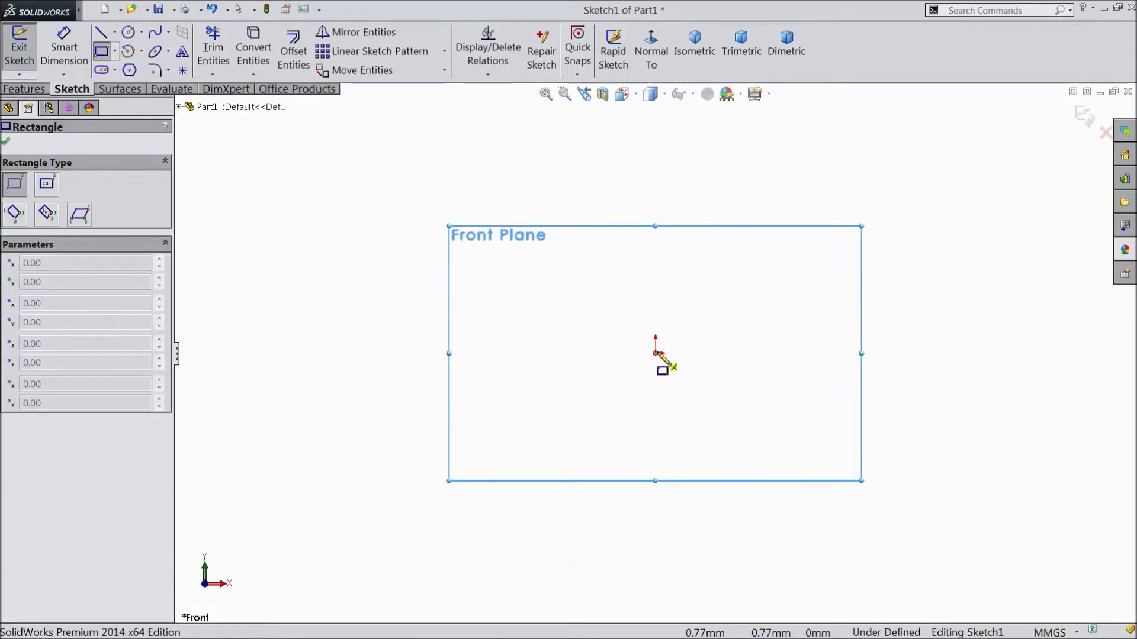
{"action": "left_click", "coordinate": [656, 353]}
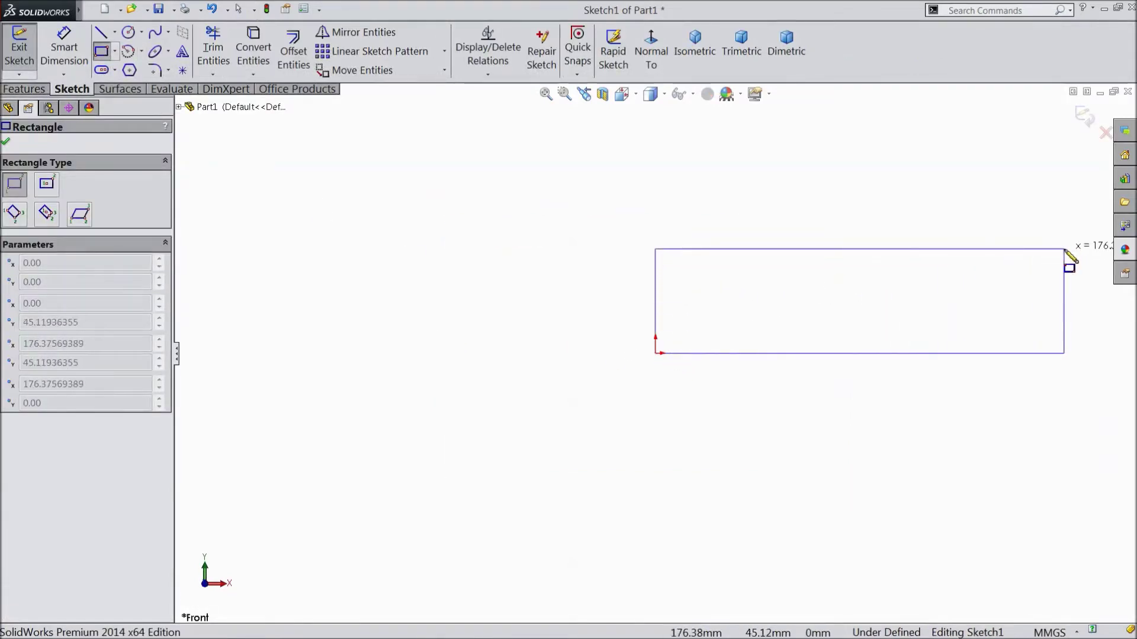
{"action": "scroll", "coordinate": [1063, 252], "scroll_direction": "up", "scroll_amount": 2}
{"action": "left_click", "coordinate": [1020, 349]}
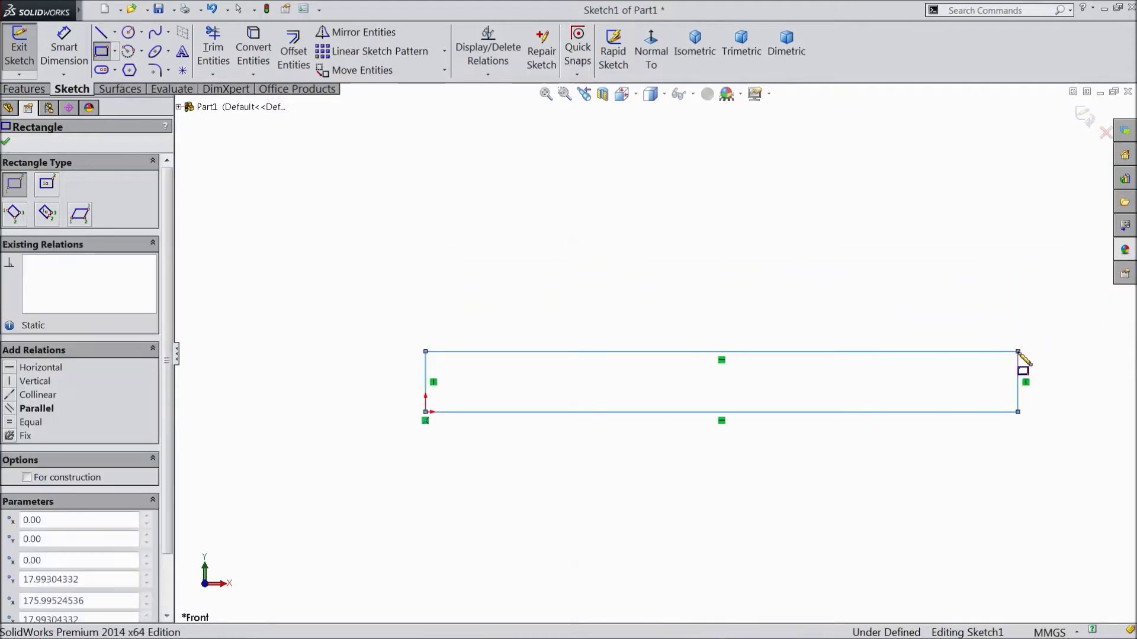
{"action": "scroll", "coordinate": [1023, 367], "scroll_direction": "up", "scroll_amount": 1}
{"action": "left_click", "coordinate": [64, 50]}
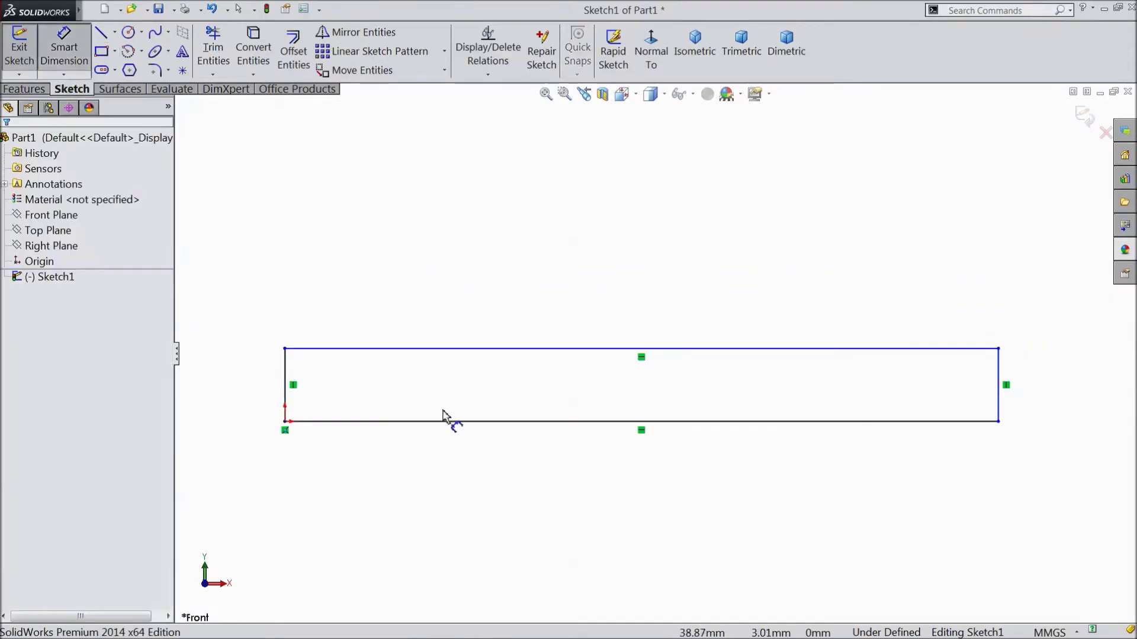
Dimension the rectangle's bottom edge 710 mm and left edge 25 mm
{"action": "left_click", "coordinate": [488, 422]}
{"action": "left_click", "coordinate": [604, 491]}
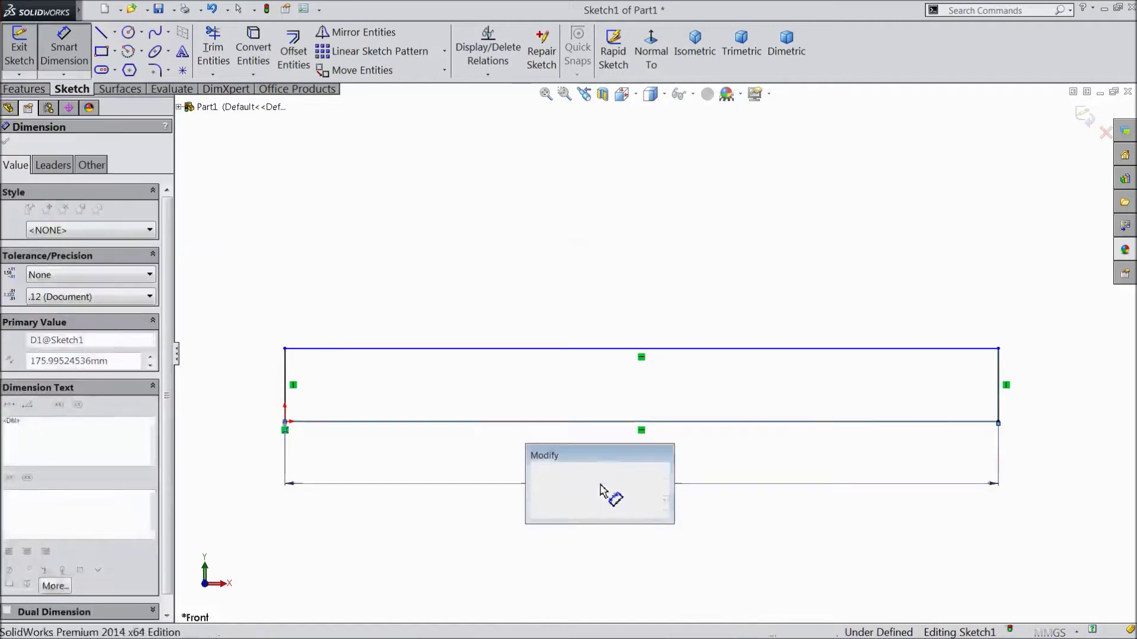
{"action": "type", "text": "710"}
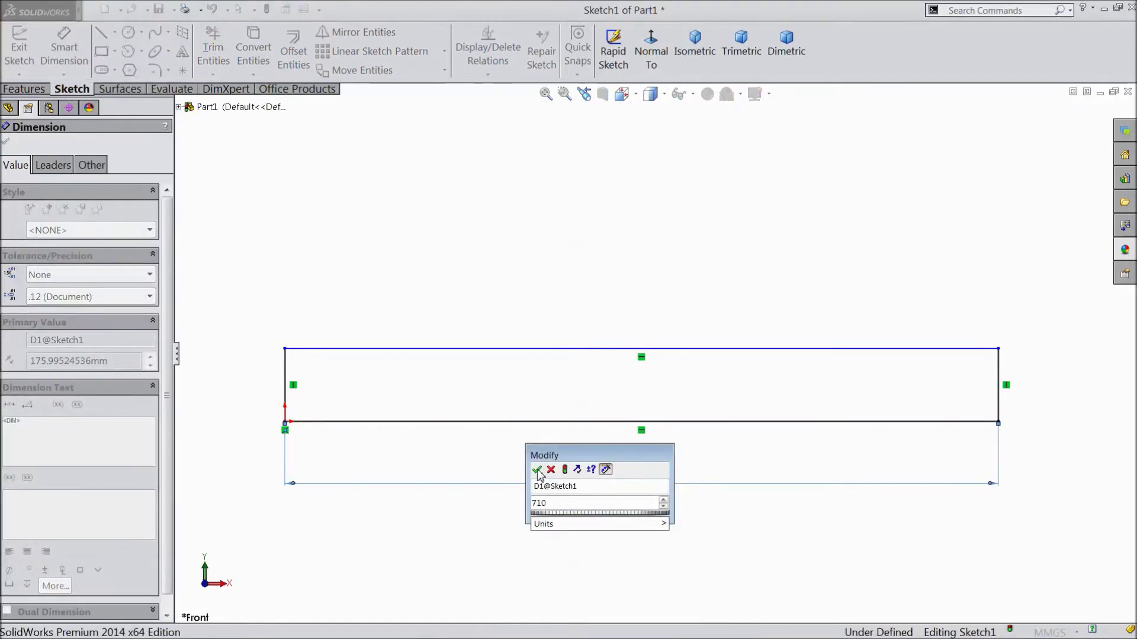
{"action": "left_click", "coordinate": [537, 470]}
{"action": "left_click", "coordinate": [285, 391]}
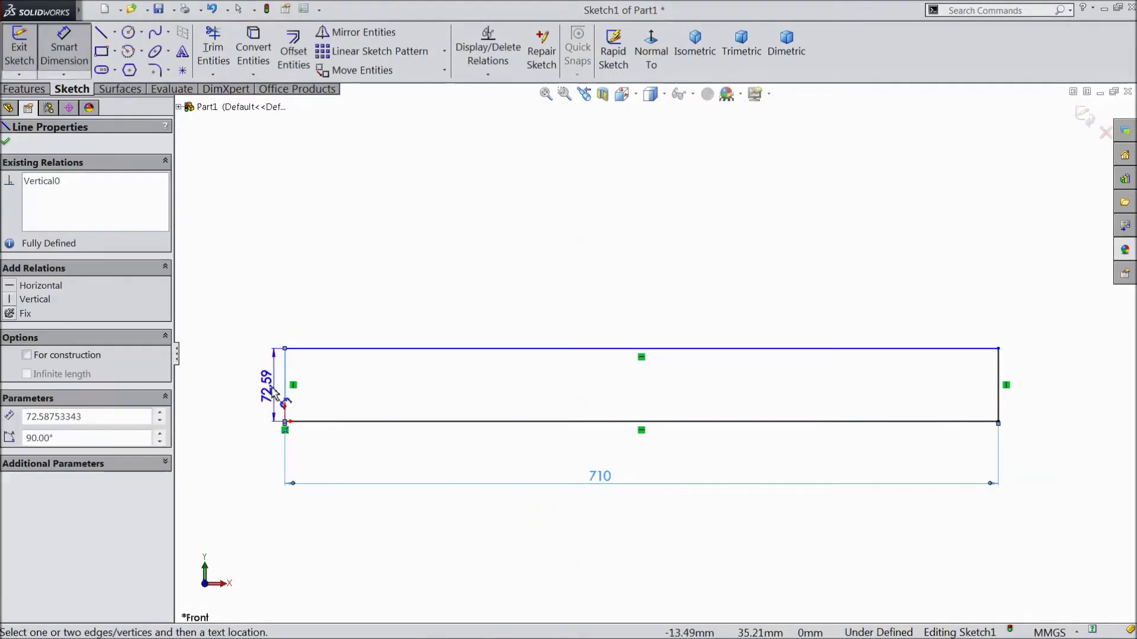
{"action": "left_click", "coordinate": [254, 396]}
{"action": "type", "text": "25"}
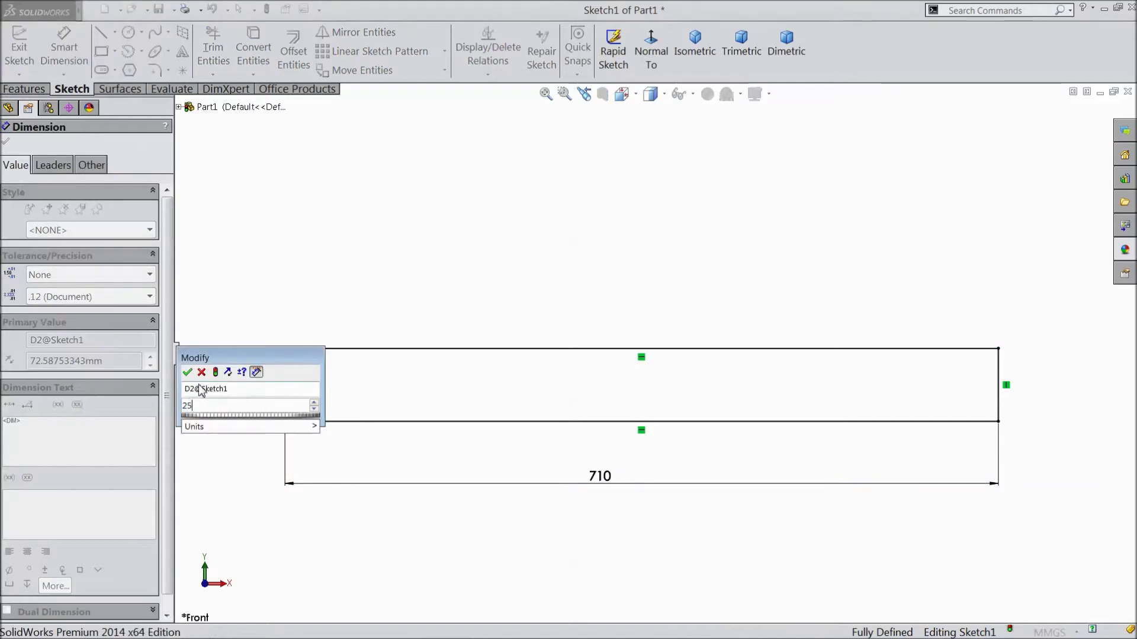
{"action": "left_click", "coordinate": [188, 373]}
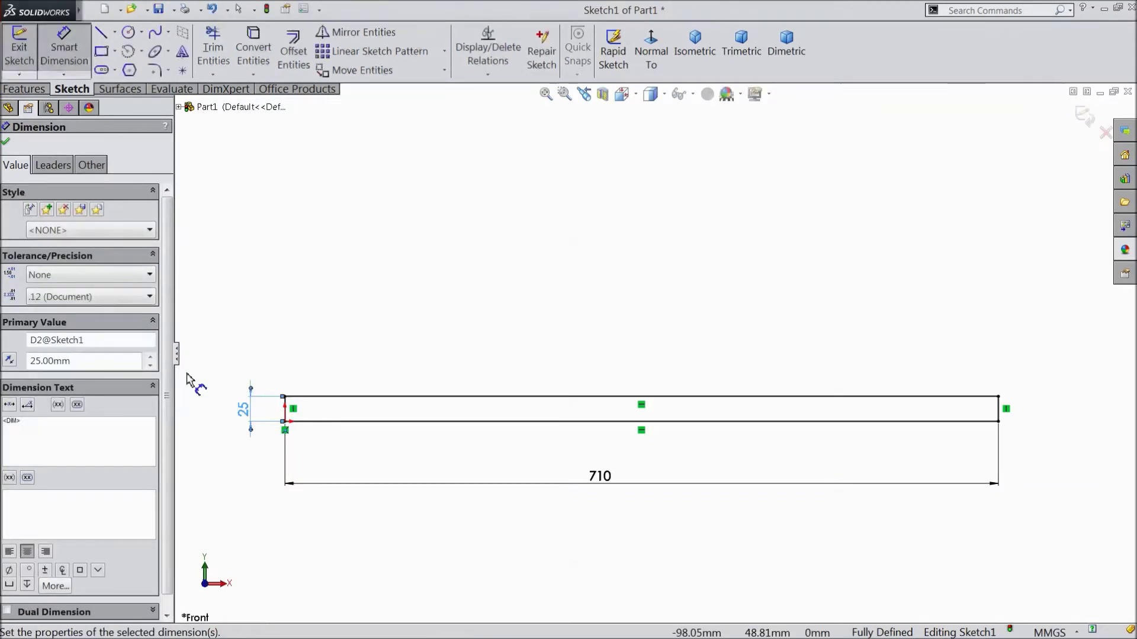
{"action": "left_click", "coordinate": [6, 142]}
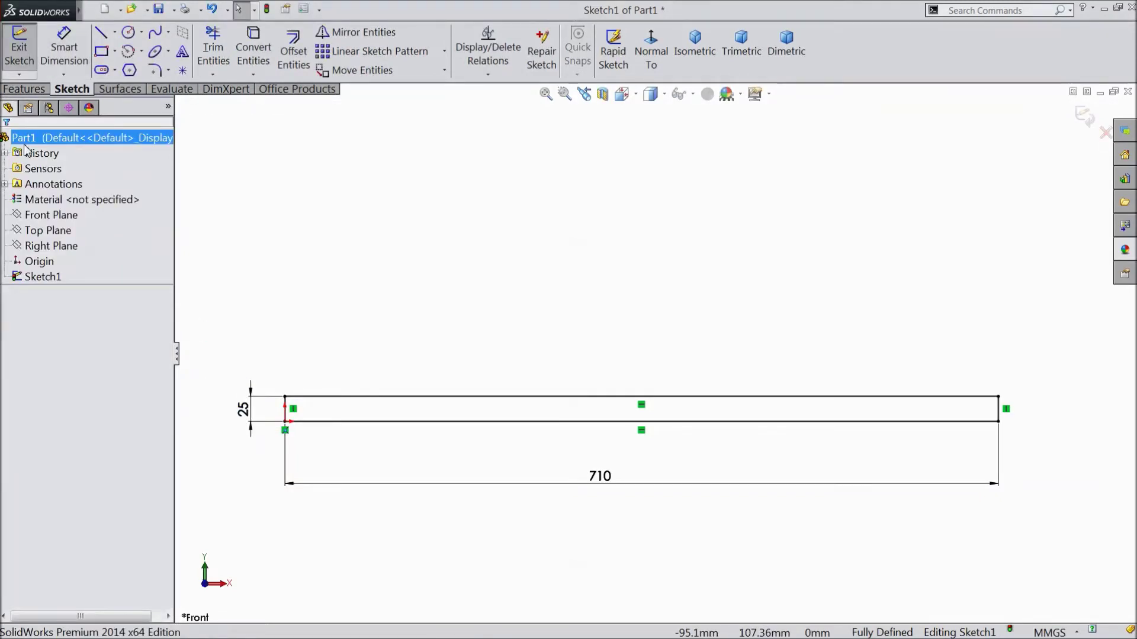
Draw a stepped line profile with a sloped shoulder rising from the bar's top-left corner
{"action": "left_click", "coordinate": [102, 32]}
{"action": "left_click", "coordinate": [286, 396]}
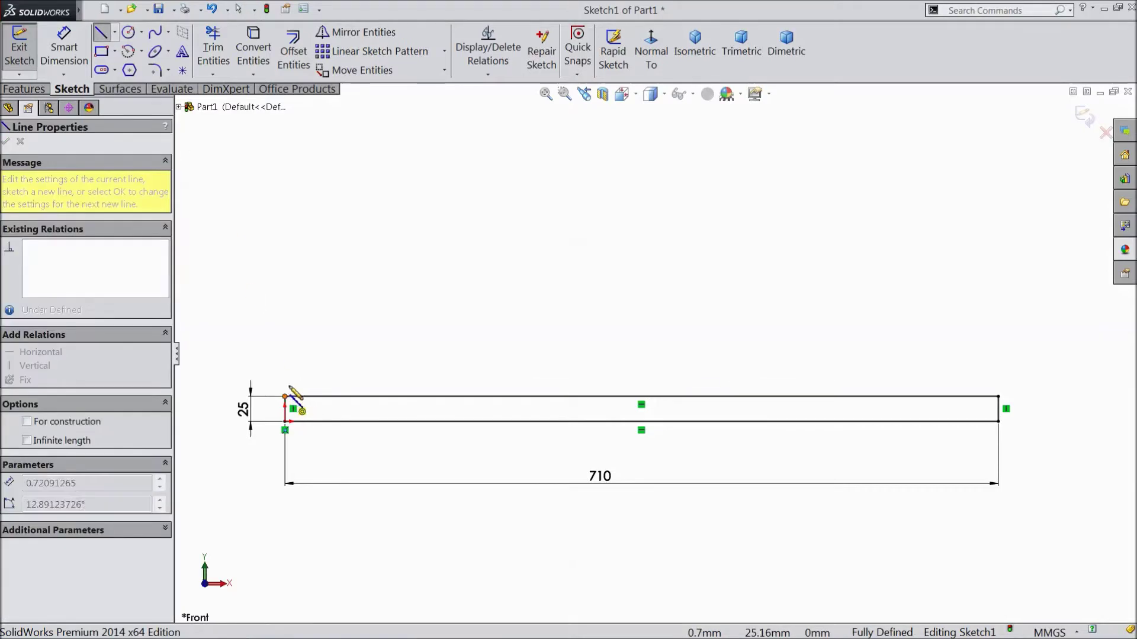
{"action": "left_click", "coordinate": [285, 357]}
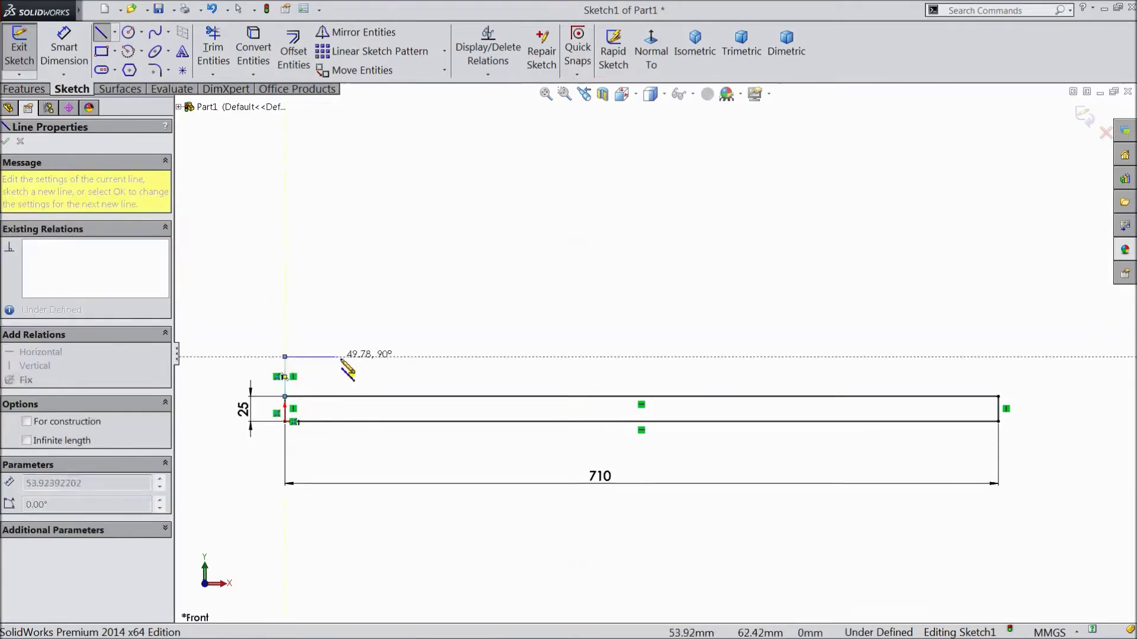
{"action": "left_click", "coordinate": [374, 357]}
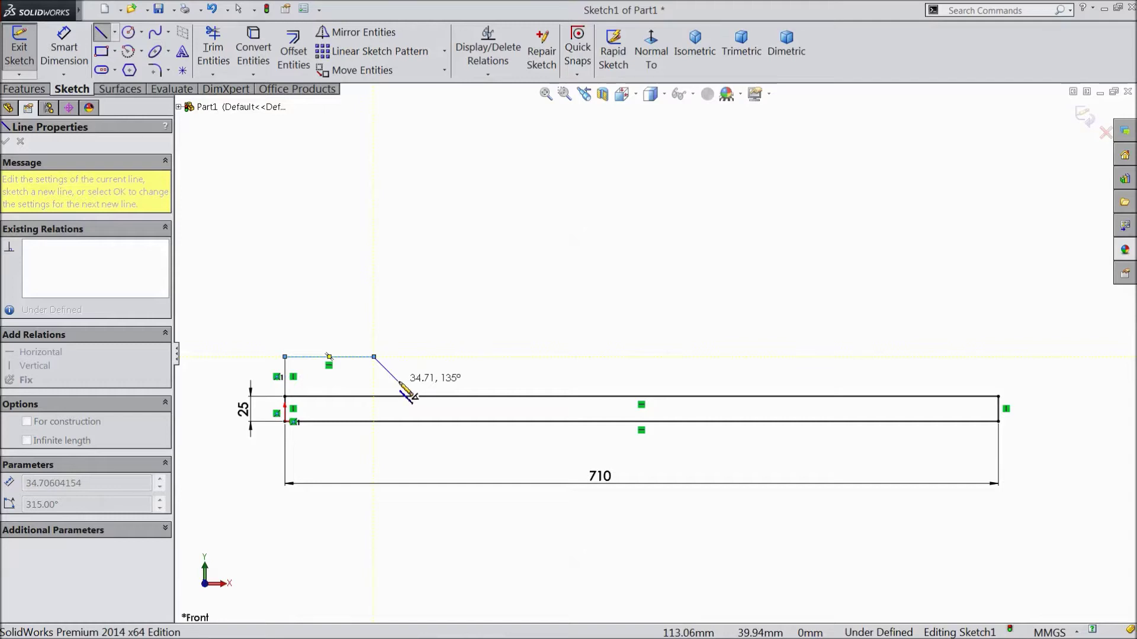
{"action": "left_click", "coordinate": [397, 382]}
{"action": "left_click", "coordinate": [476, 382]}
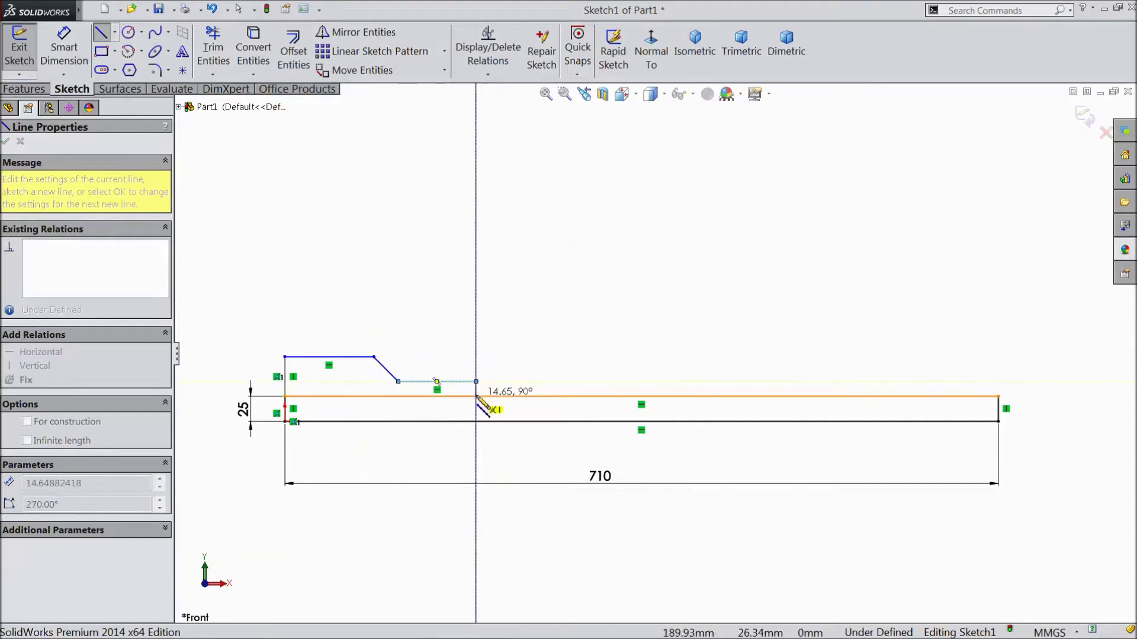
{"action": "left_click", "coordinate": [475, 396]}
{"action": "key", "text": "Escape"}
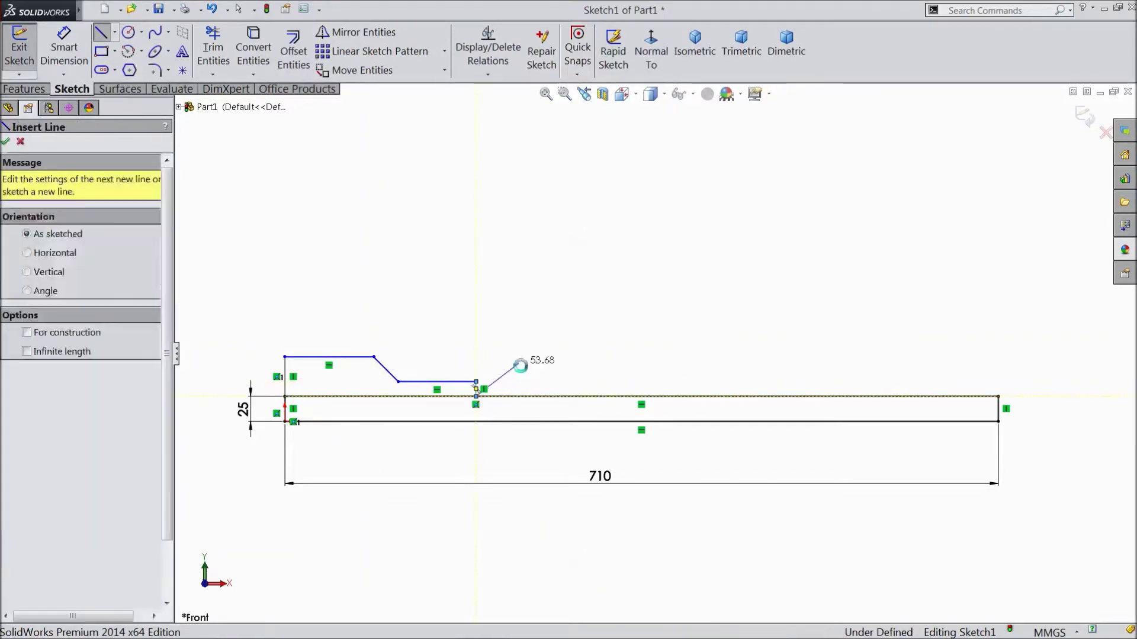
{"action": "key", "text": "Escape"}
Draw a matching stepped profile rising from the bar's top-right corner
{"action": "left_click", "coordinate": [106, 37]}
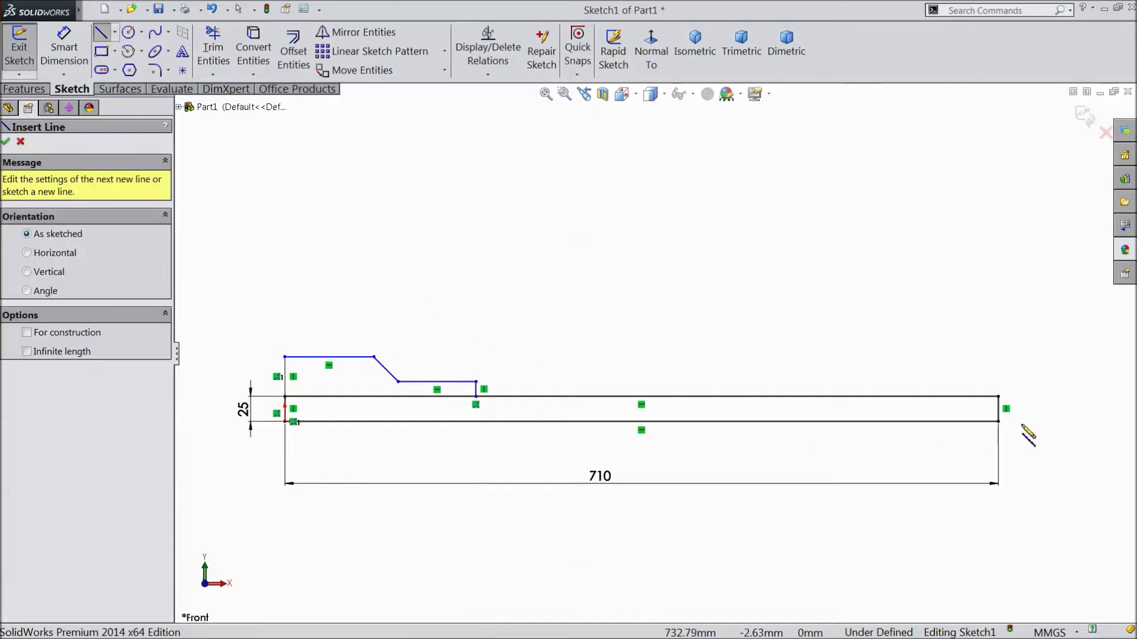
{"action": "left_click", "coordinate": [998, 396]}
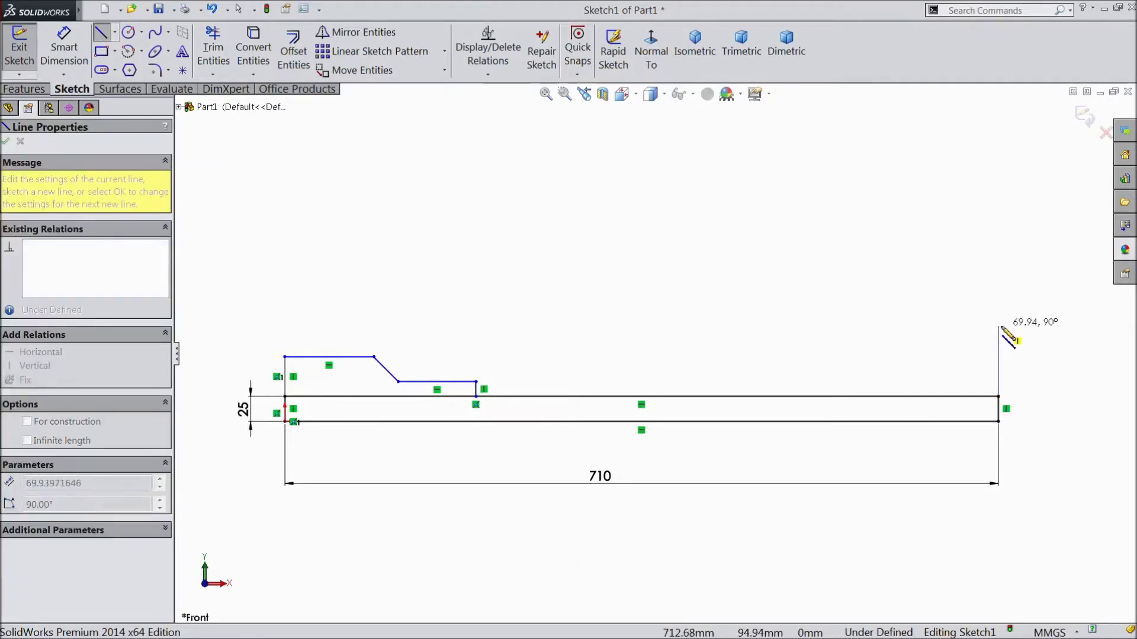
{"action": "left_click", "coordinate": [998, 325]}
{"action": "left_click", "coordinate": [914, 325]}
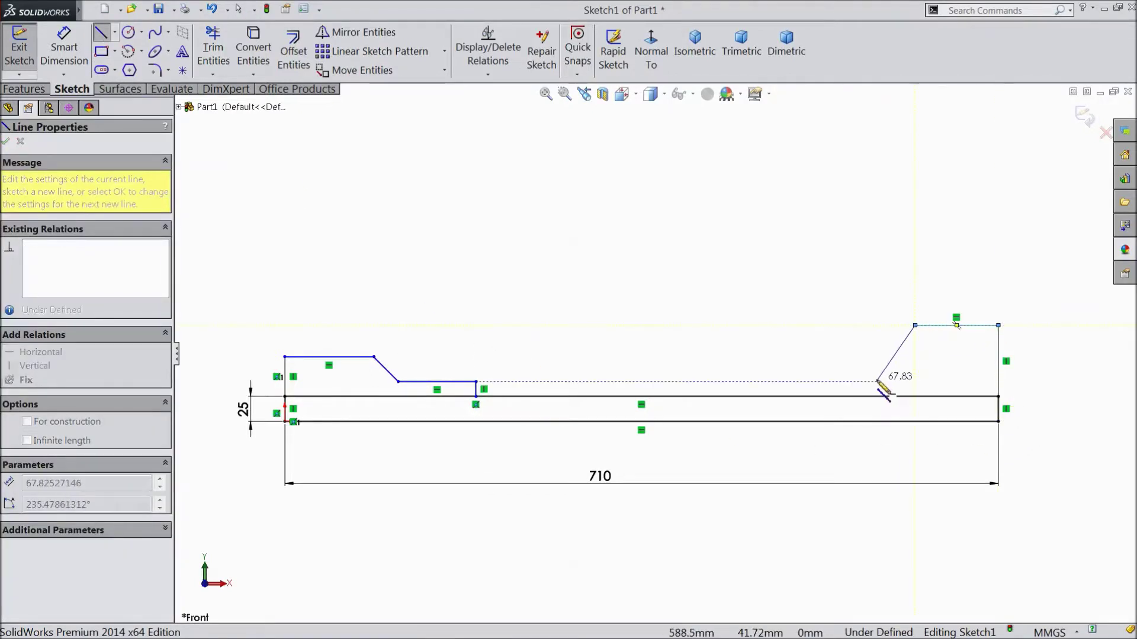
{"action": "left_click", "coordinate": [875, 375]}
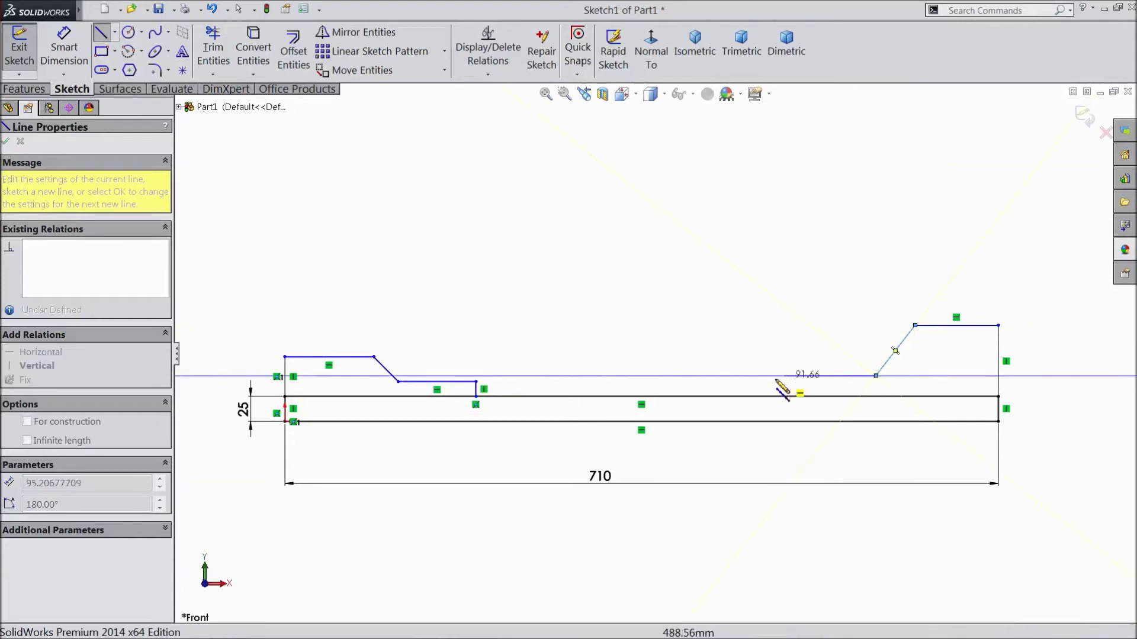
{"action": "left_click", "coordinate": [778, 375]}
{"action": "left_click", "coordinate": [777, 397]}
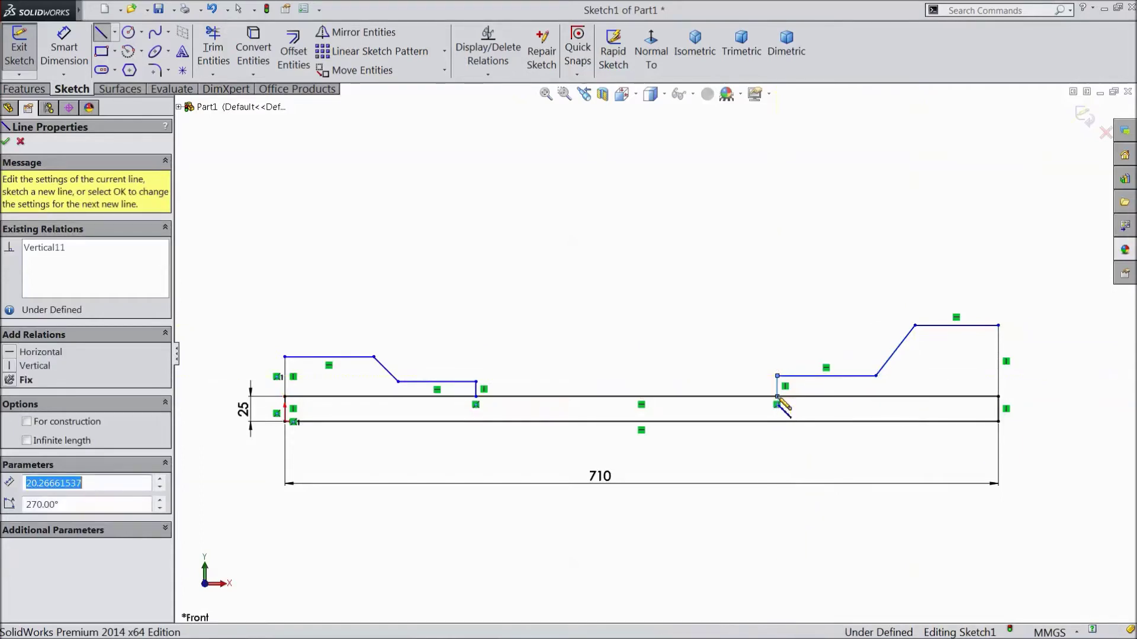
{"action": "key", "text": "Escape"}
Dimension the left step height 12 mm and its top line 80 mm
{"action": "left_click", "coordinate": [64, 49]}
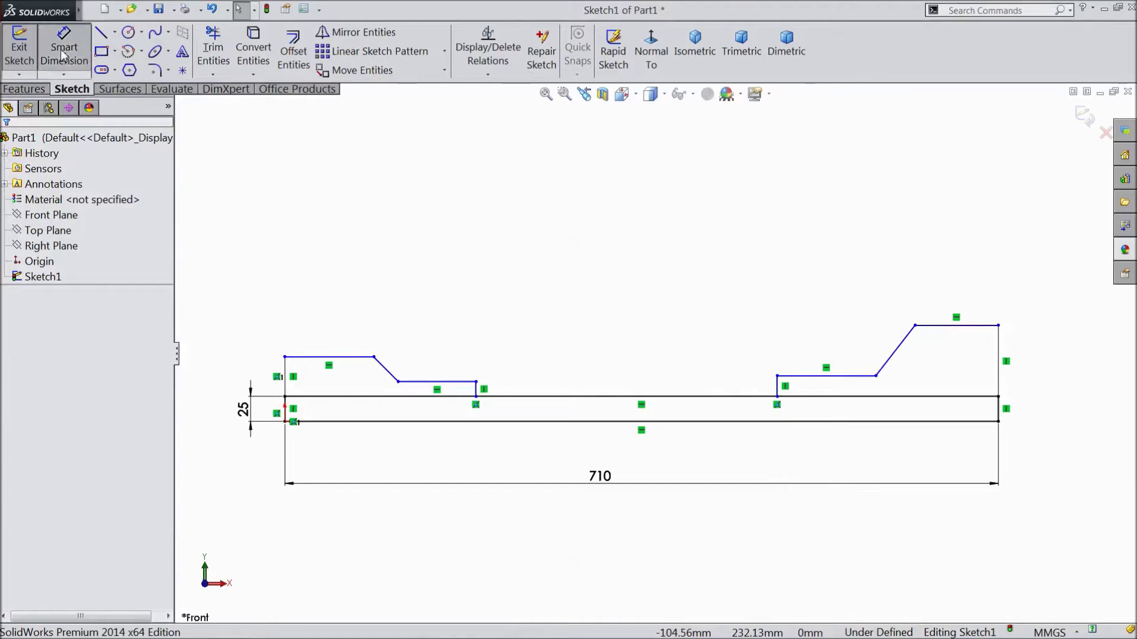
{"action": "scroll", "coordinate": [355, 397], "scroll_direction": "down", "scroll_amount": 3}
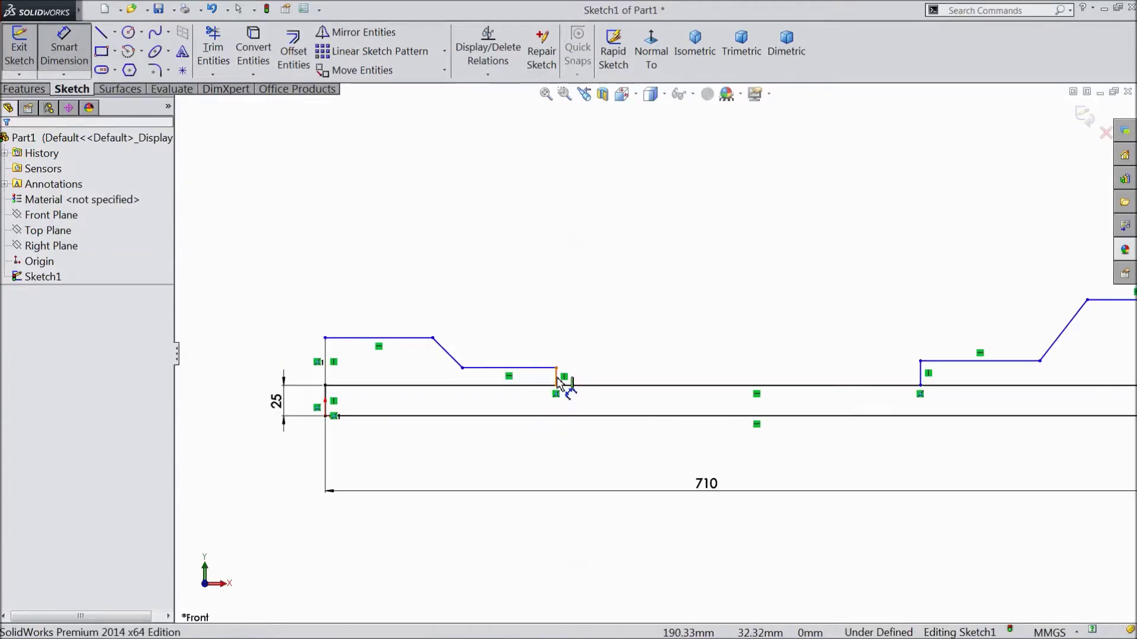
{"action": "left_click", "coordinate": [558, 382]}
{"action": "left_click", "coordinate": [606, 379]}
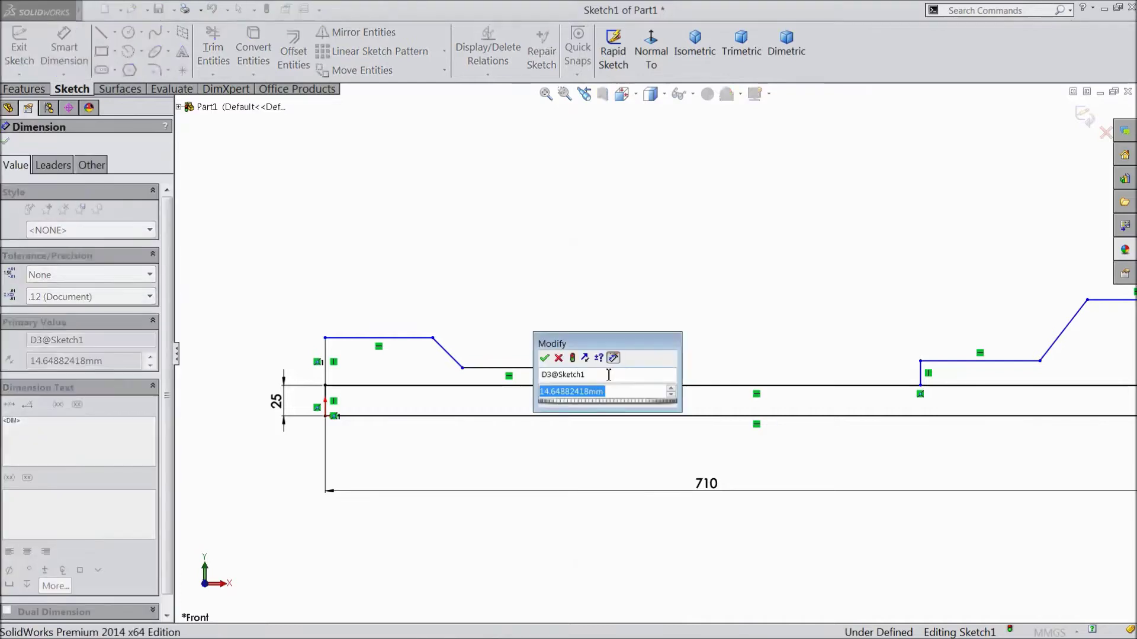
{"action": "type", "text": "12"}
{"action": "left_click", "coordinate": [544, 358]}
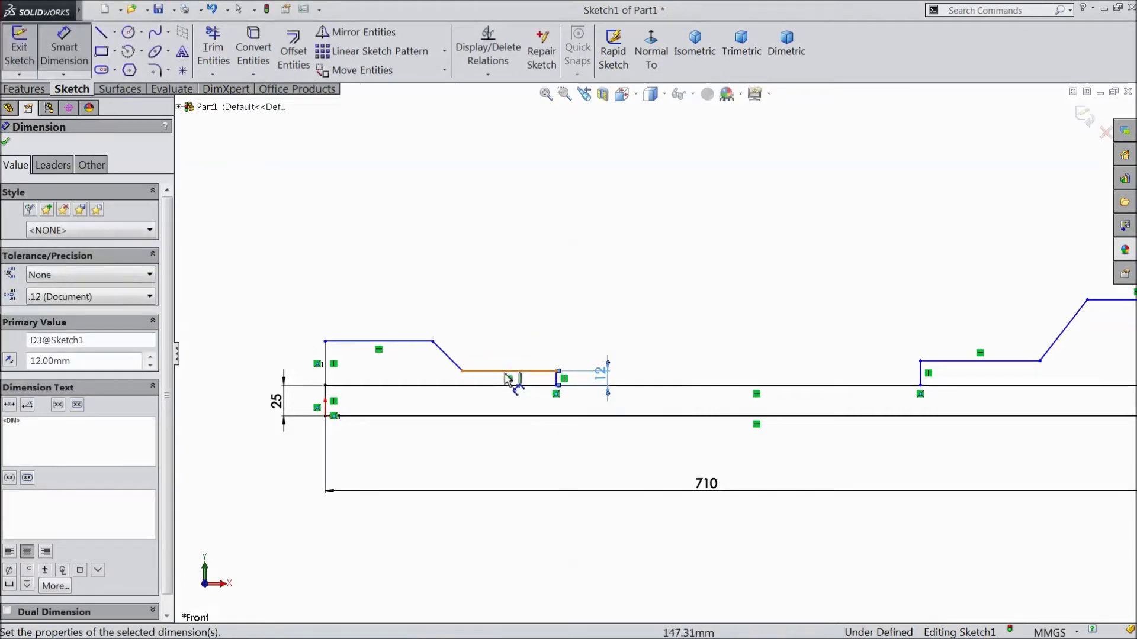
{"action": "left_click", "coordinate": [383, 342]}
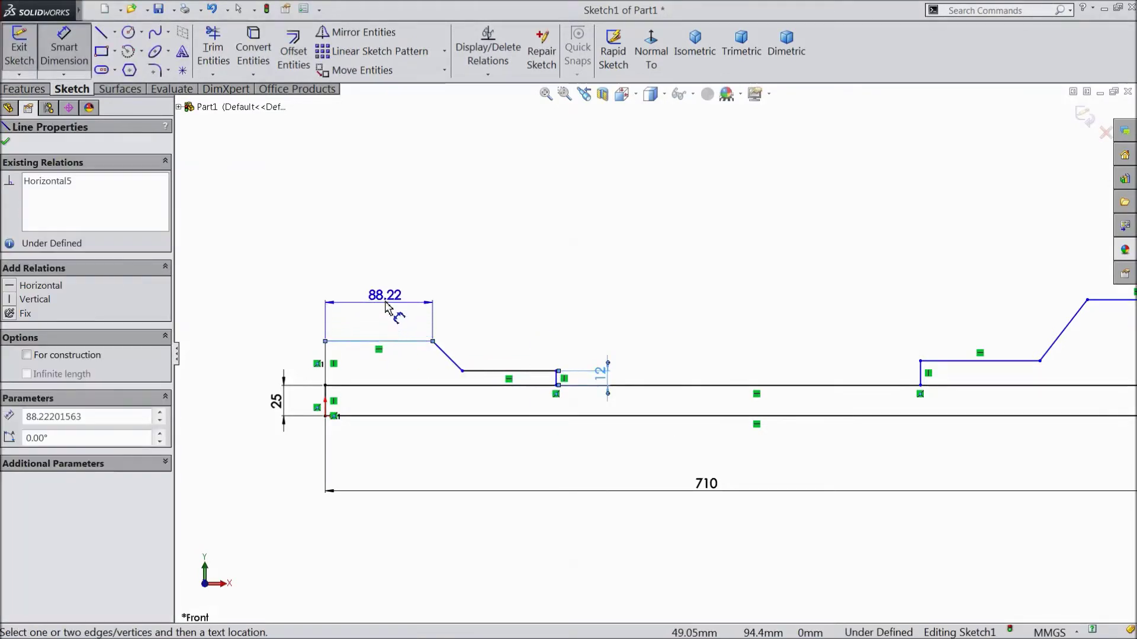
{"action": "left_click", "coordinate": [386, 299]}
{"action": "type", "text": "80"}
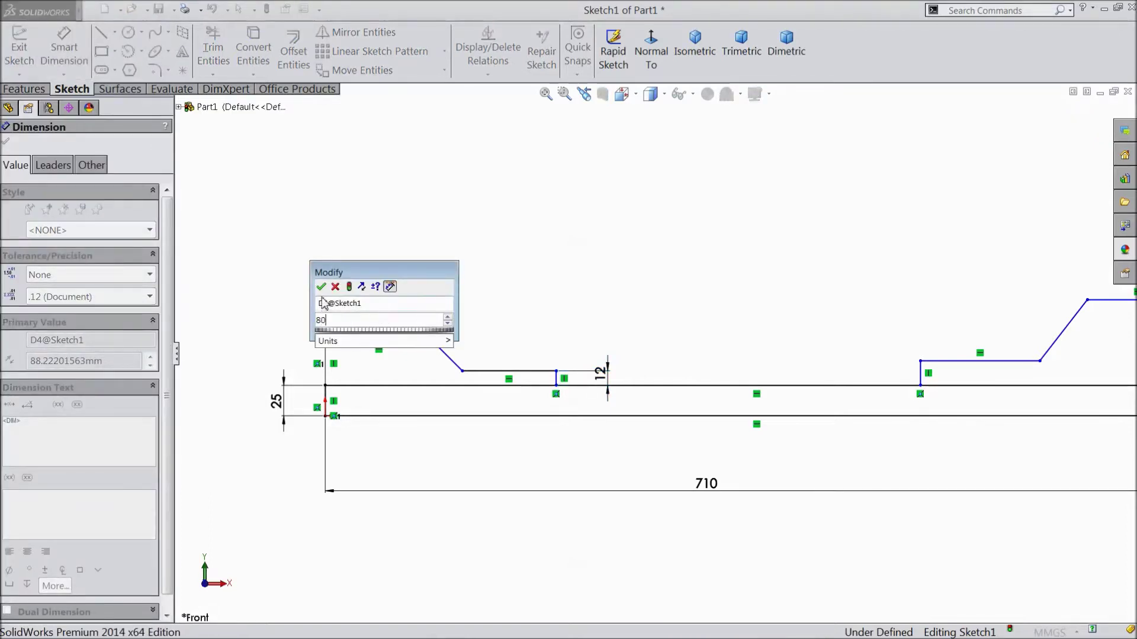
{"action": "left_click", "coordinate": [321, 287]}
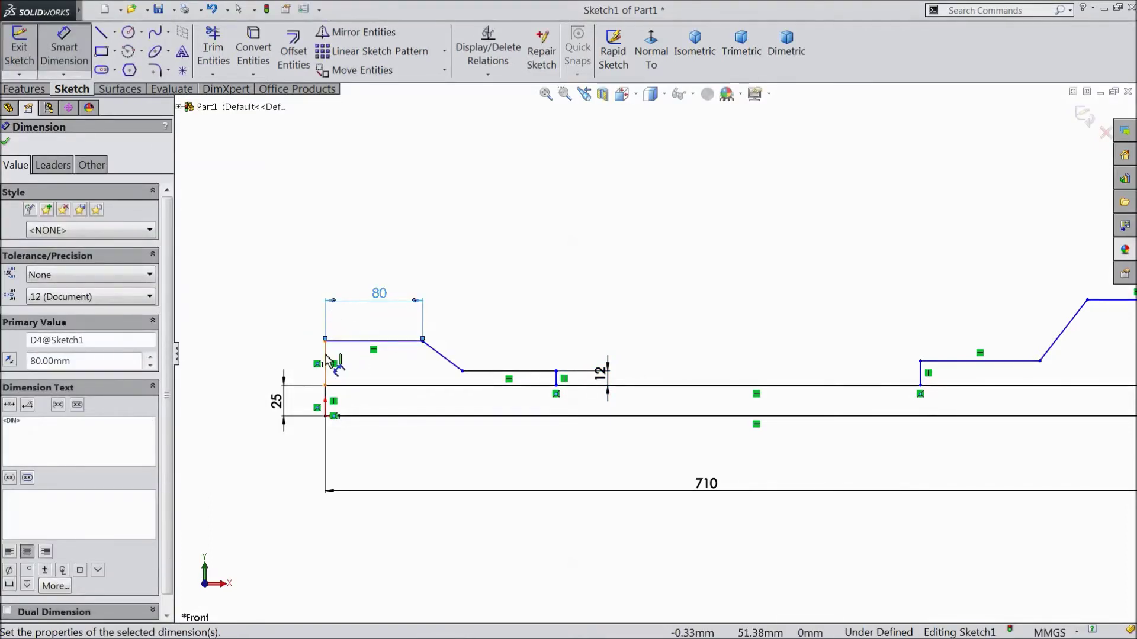
Set the left profile's height to 37 mm, slope to 45° and step offset to 180 mm
{"action": "left_click", "coordinate": [326, 363]}
{"action": "left_click", "coordinate": [286, 373]}
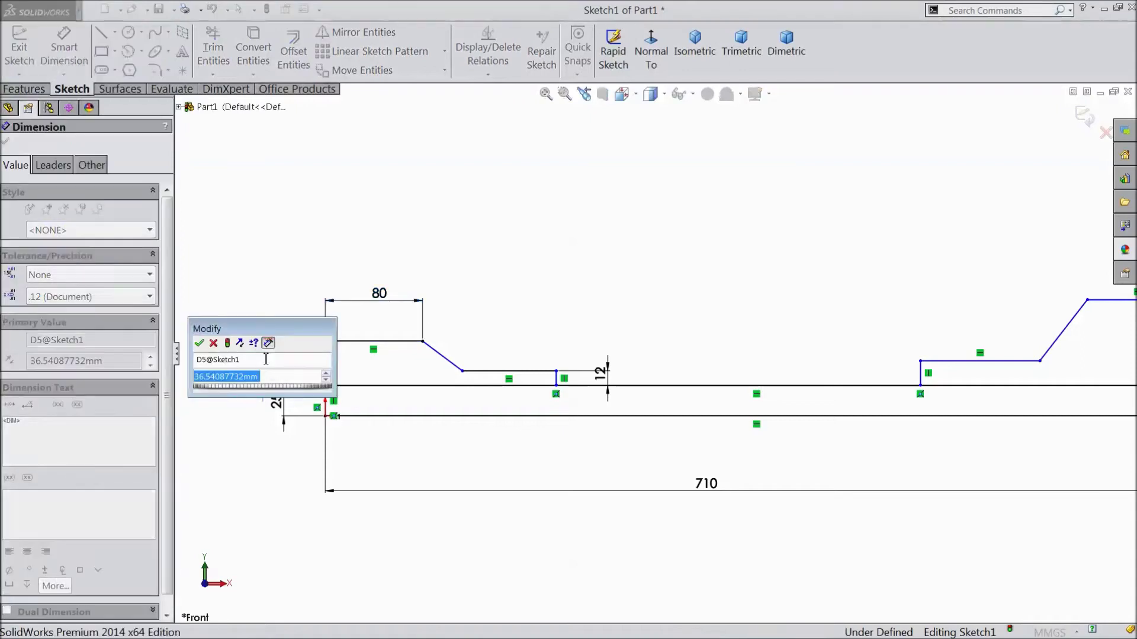
{"action": "type", "text": "37"}
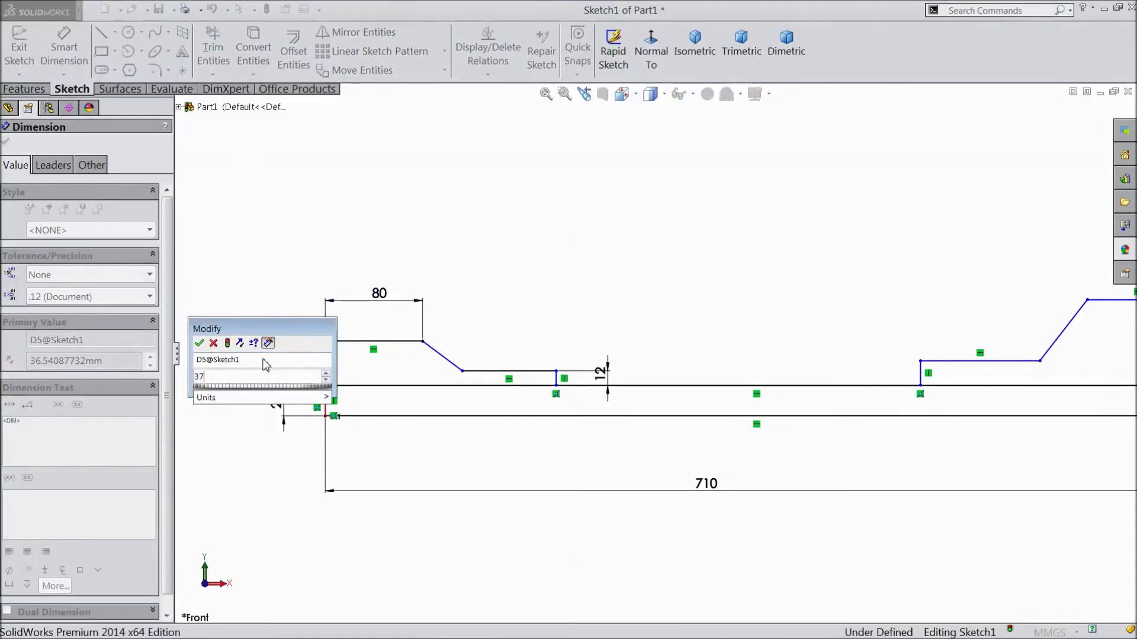
{"action": "left_click", "coordinate": [199, 345]}
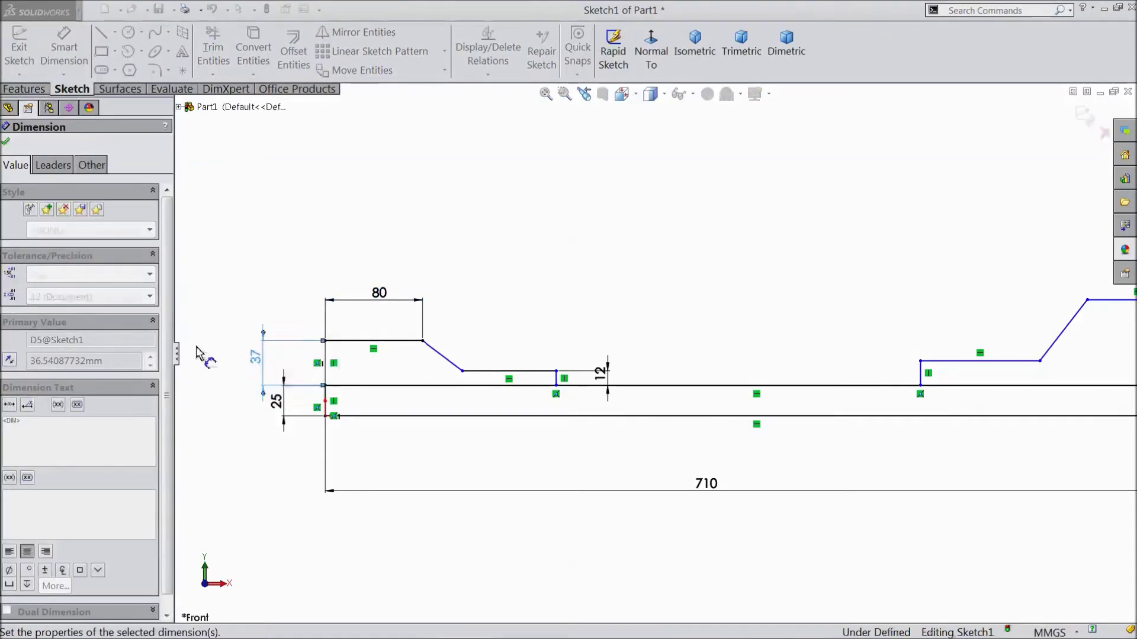
{"action": "left_click", "coordinate": [446, 360]}
{"action": "left_click", "coordinate": [450, 385]}
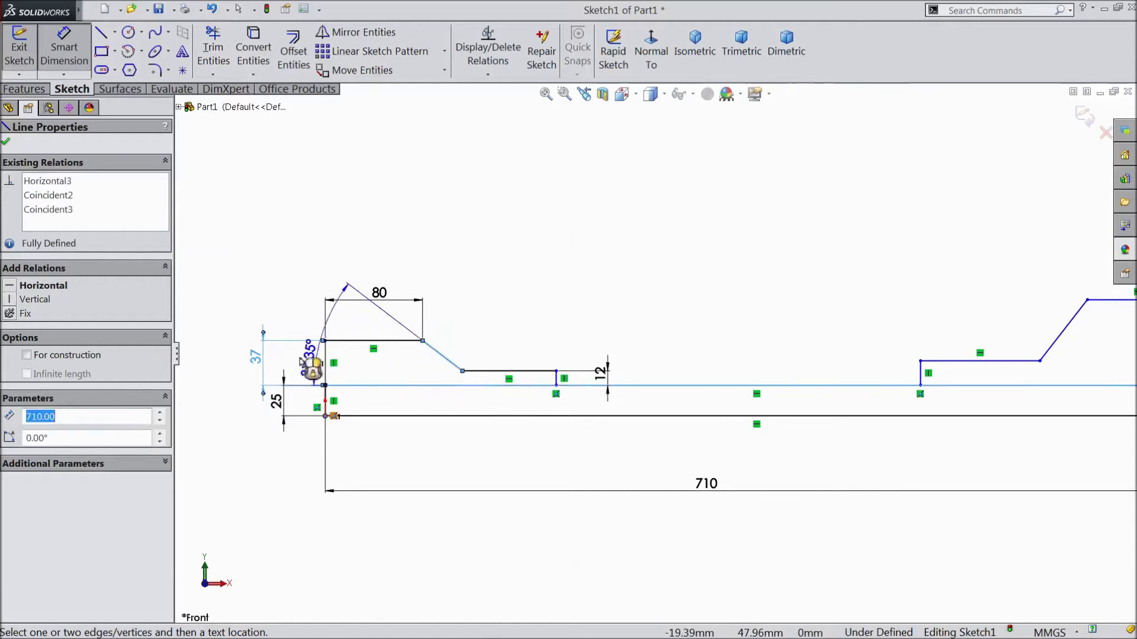
{"action": "left_click", "coordinate": [252, 323]}
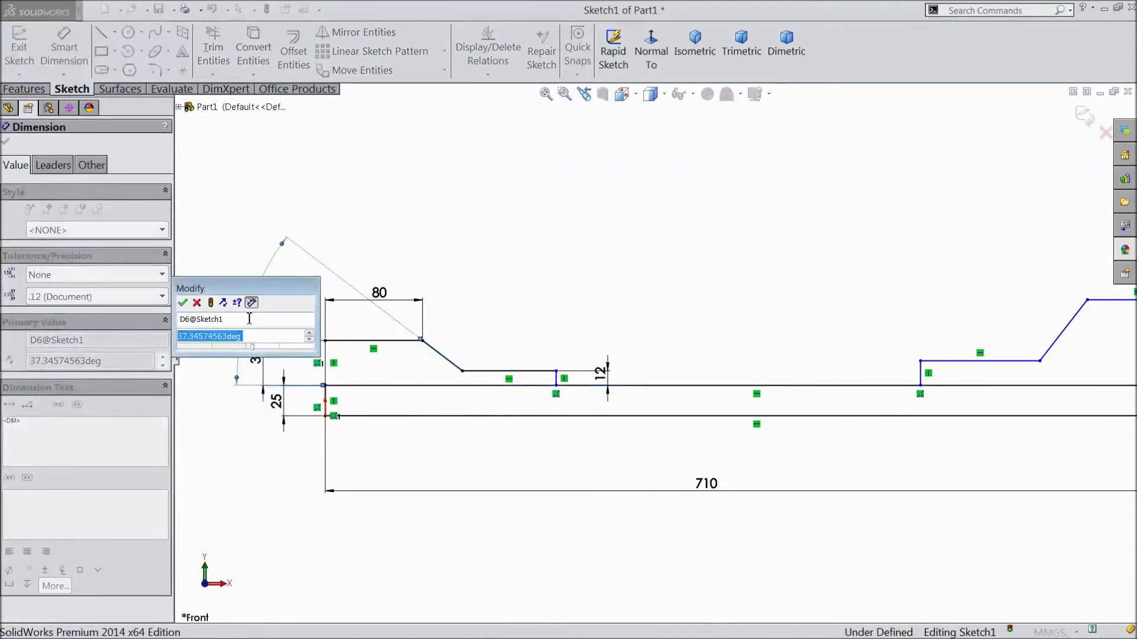
{"action": "type", "text": "45"}
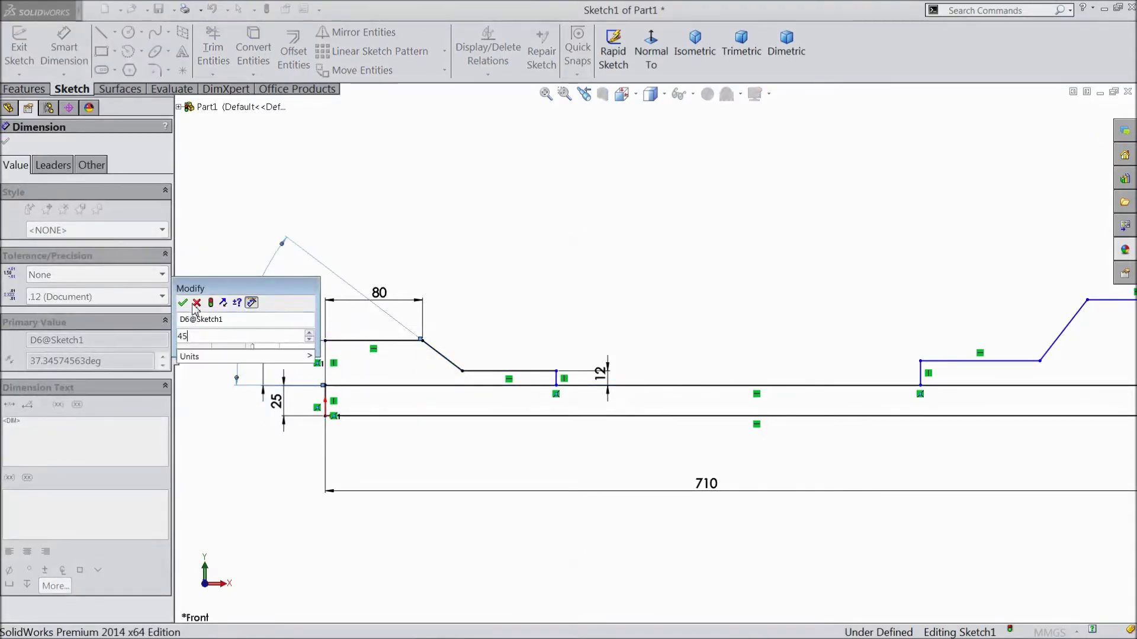
{"action": "key", "text": "Return"}
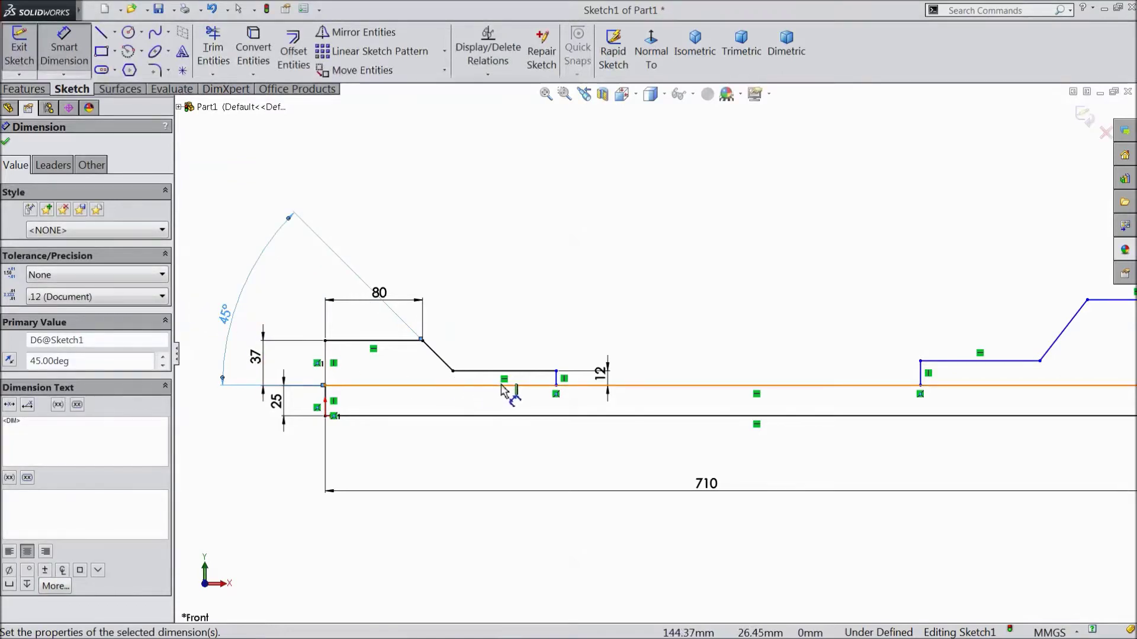
{"action": "left_click", "coordinate": [557, 383]}
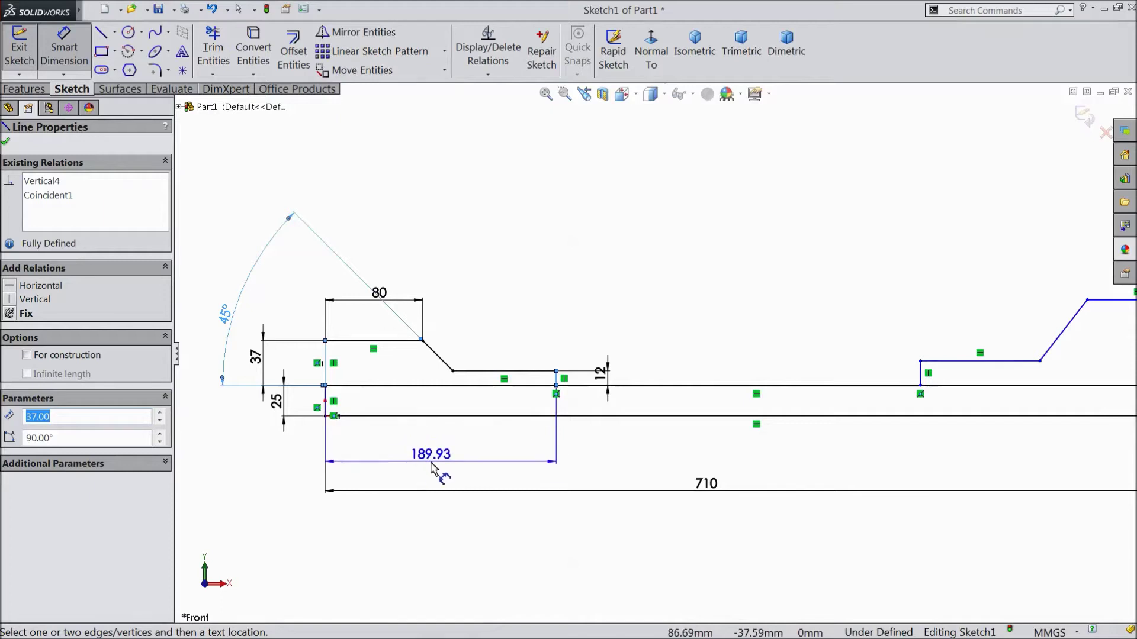
{"action": "left_click", "coordinate": [438, 478]}
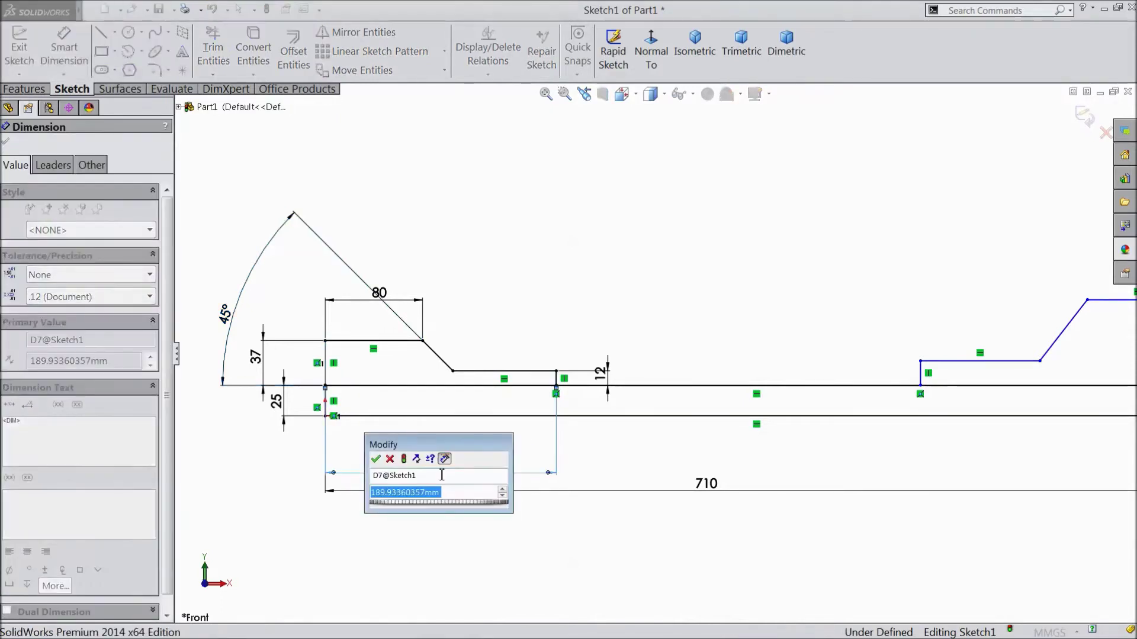
{"action": "type", "text": "180"}
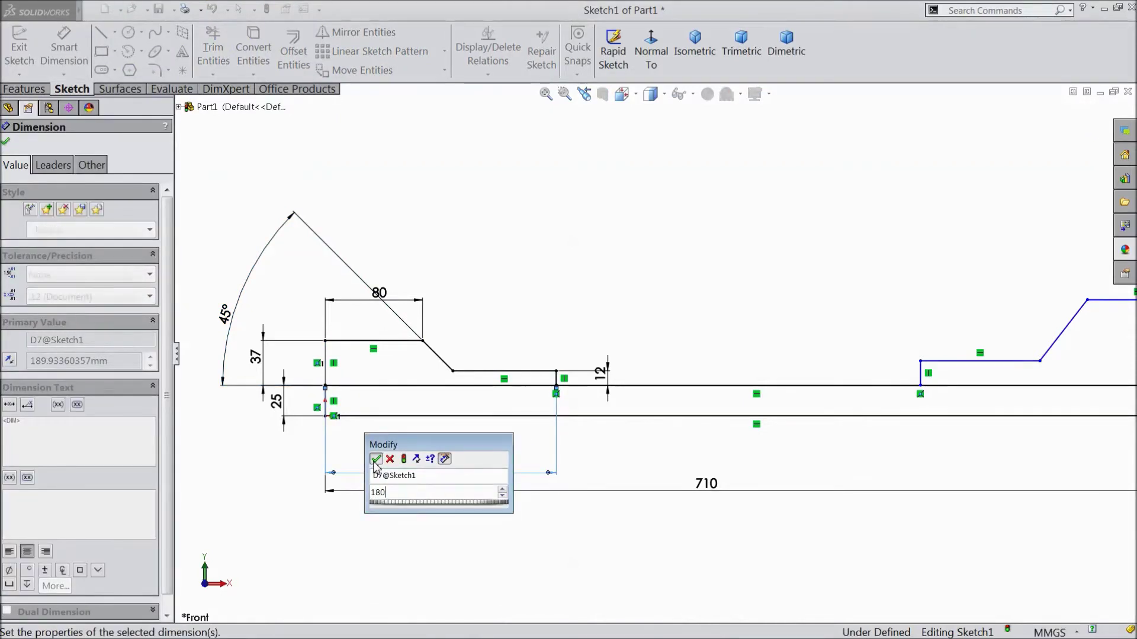
{"action": "left_click", "coordinate": [375, 460]}
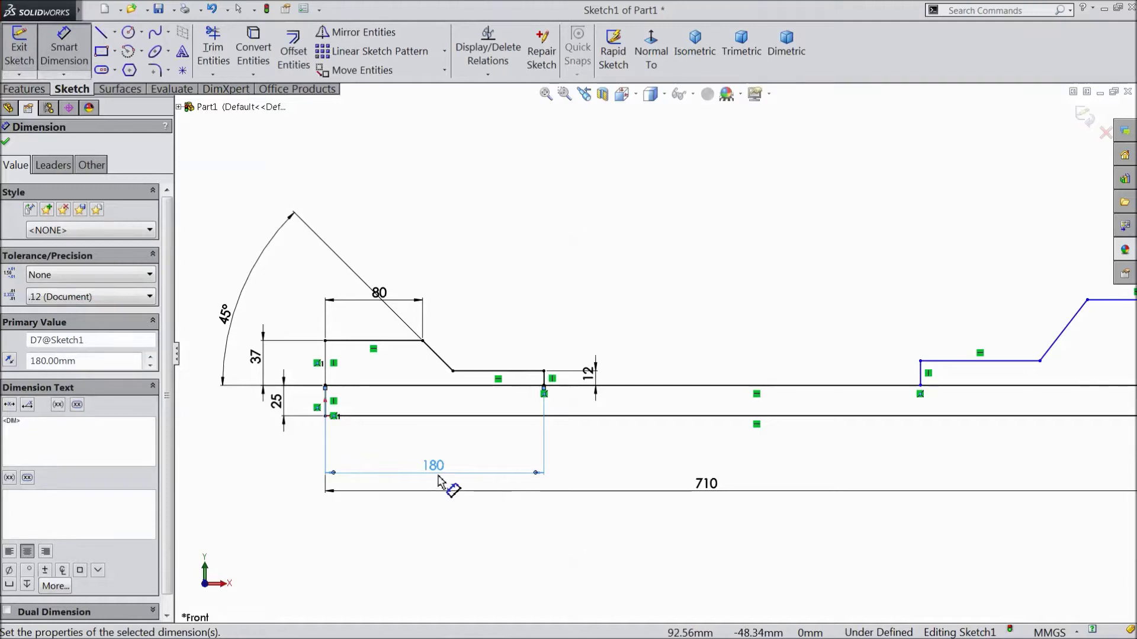
Dimension the right end height 60 mm, top line 60 mm and slope 60°
{"action": "scroll", "coordinate": [450, 481], "scroll_direction": "up", "scroll_amount": 3}
{"action": "scroll", "coordinate": [1028, 376], "scroll_direction": "down", "scroll_amount": 3}
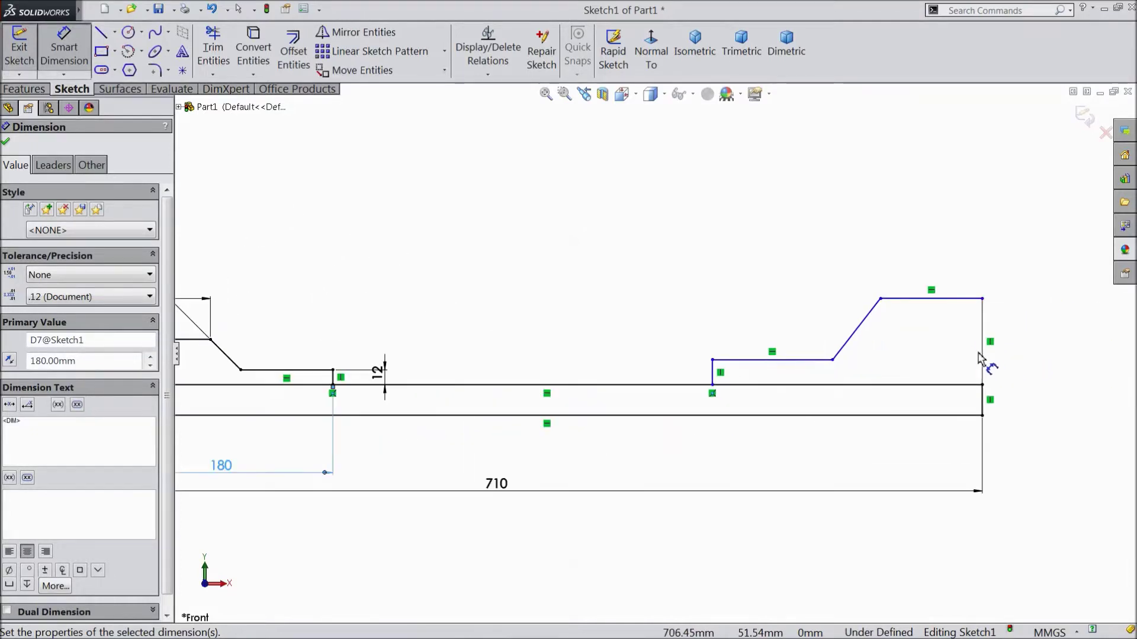
{"action": "left_click", "coordinate": [983, 359]}
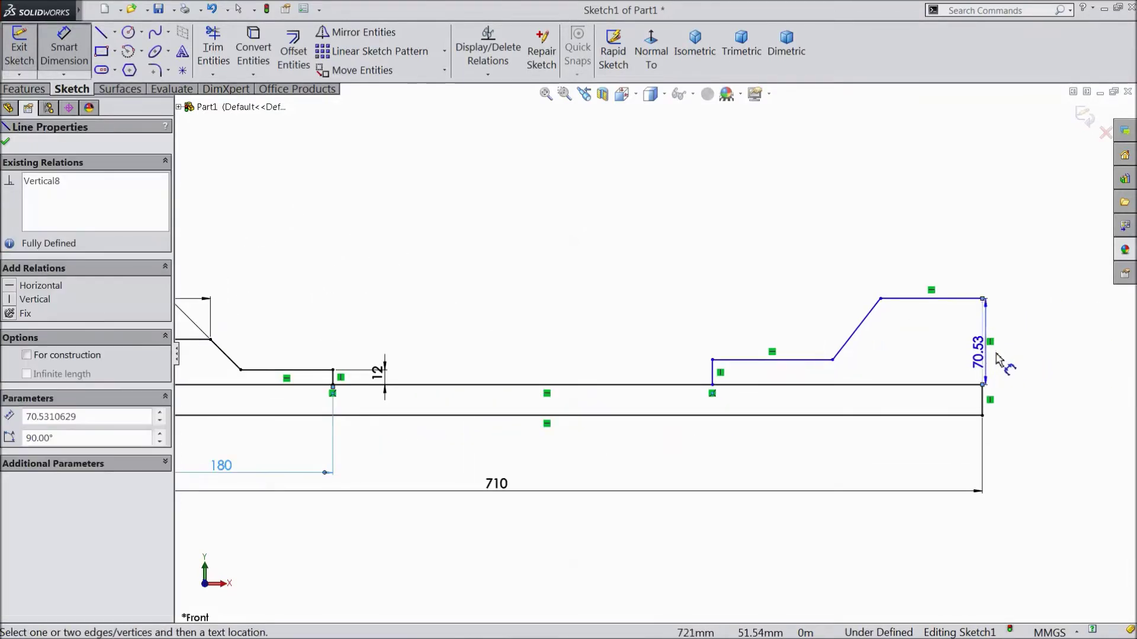
{"action": "left_click", "coordinate": [1030, 353]}
{"action": "type", "text": "60"}
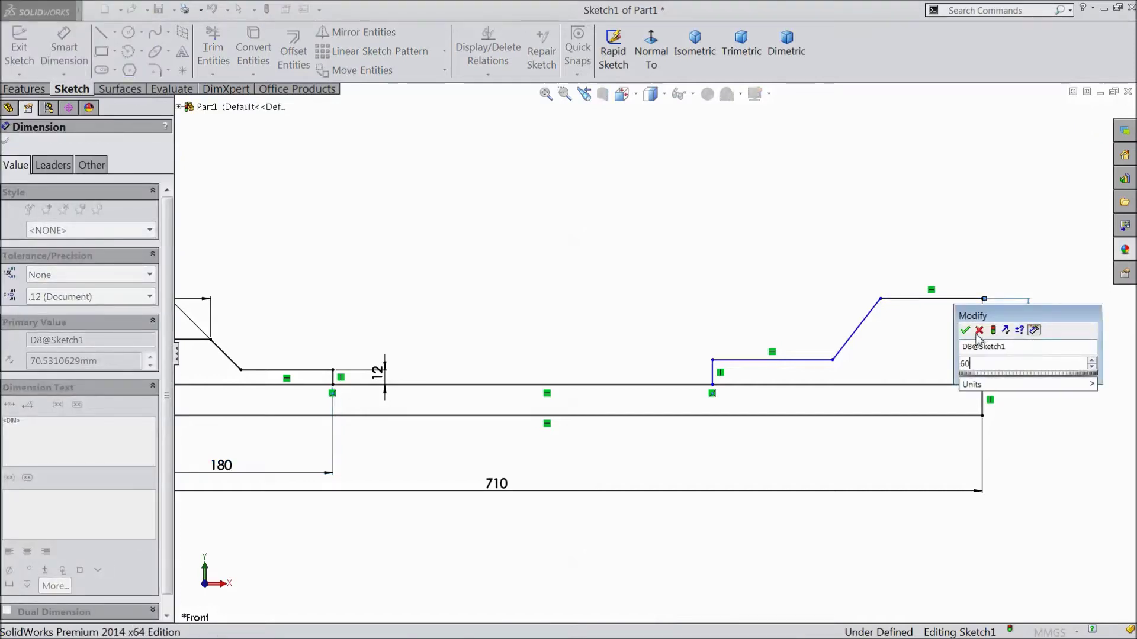
{"action": "key", "text": "Return"}
{"action": "left_click", "coordinate": [953, 313]}
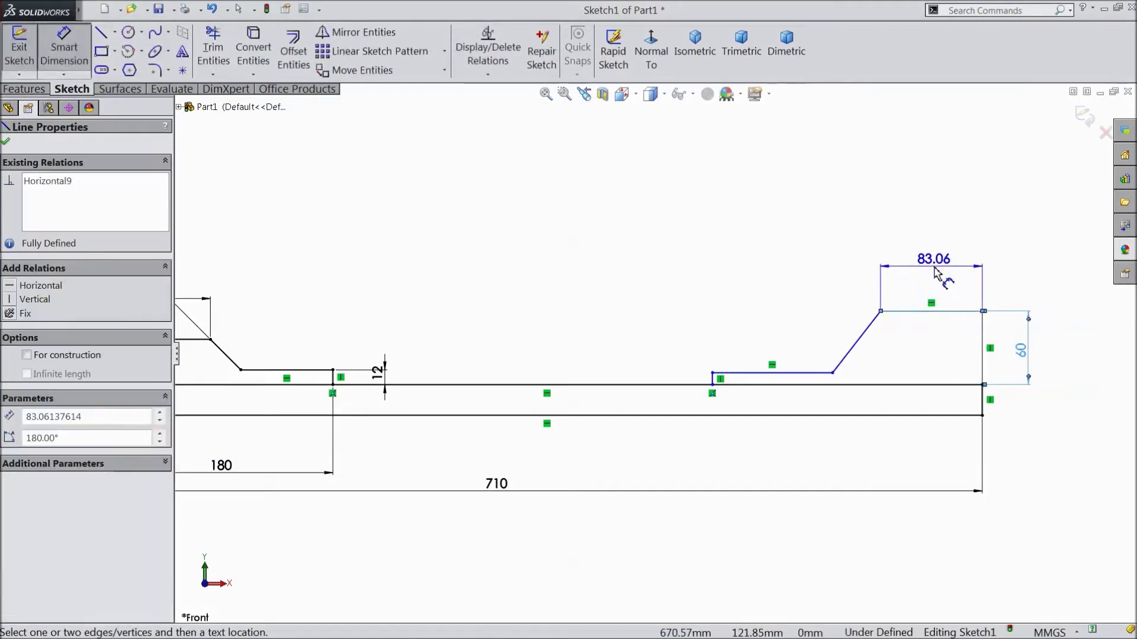
{"action": "left_click", "coordinate": [934, 261]}
{"action": "type", "text": "60"}
{"action": "left_click", "coordinate": [870, 252]}
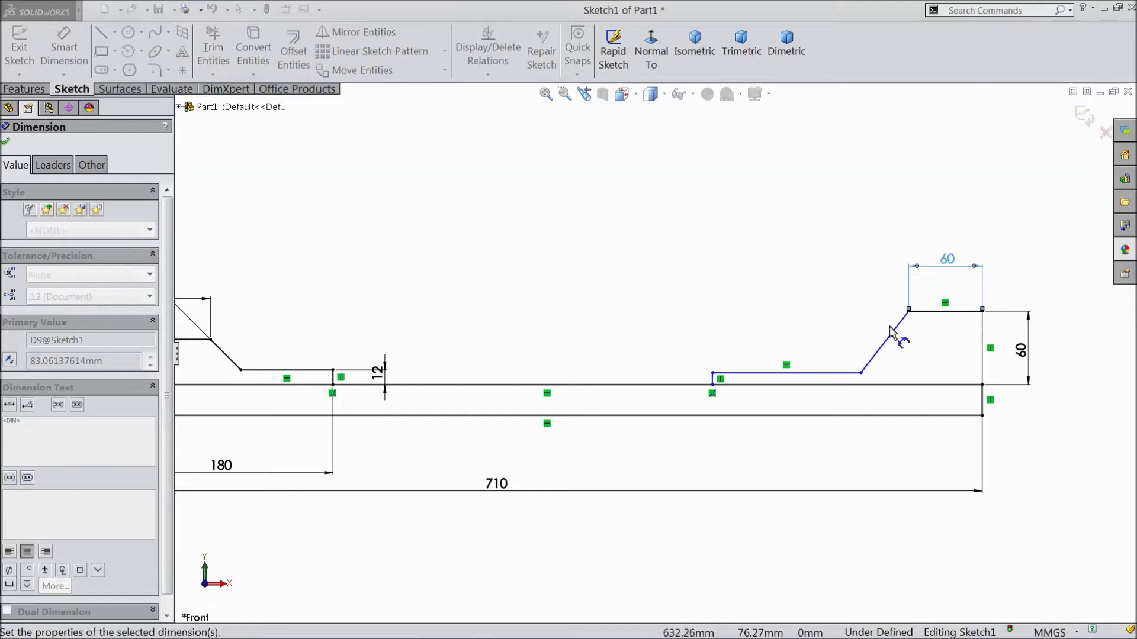
{"action": "left_click", "coordinate": [884, 342]}
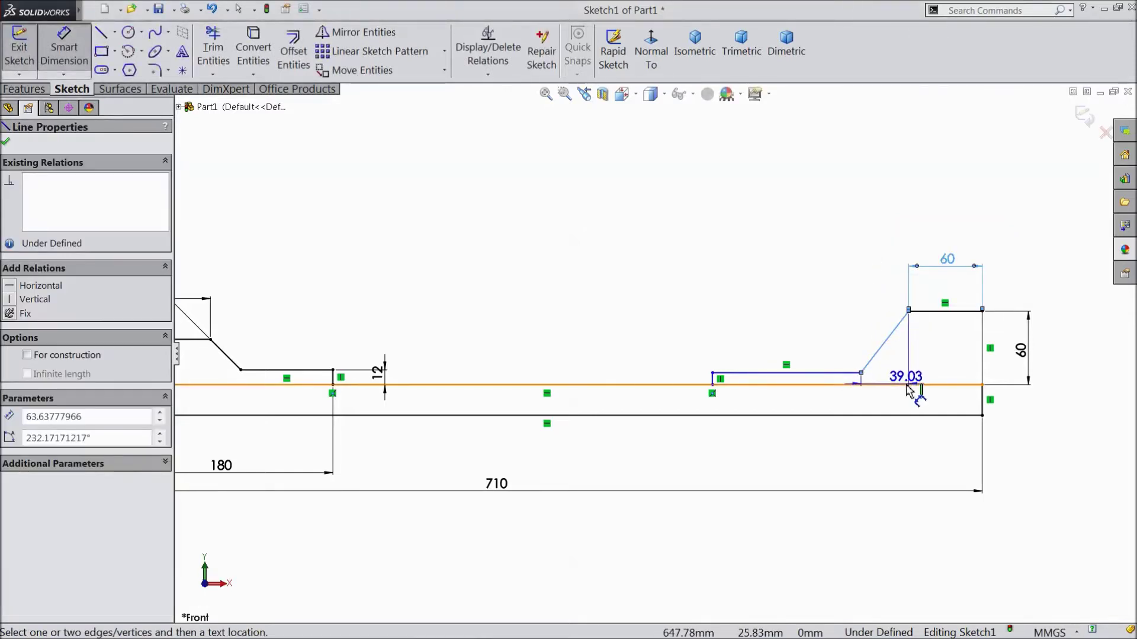
{"action": "left_click", "coordinate": [909, 385]}
{"action": "left_click", "coordinate": [1059, 317]}
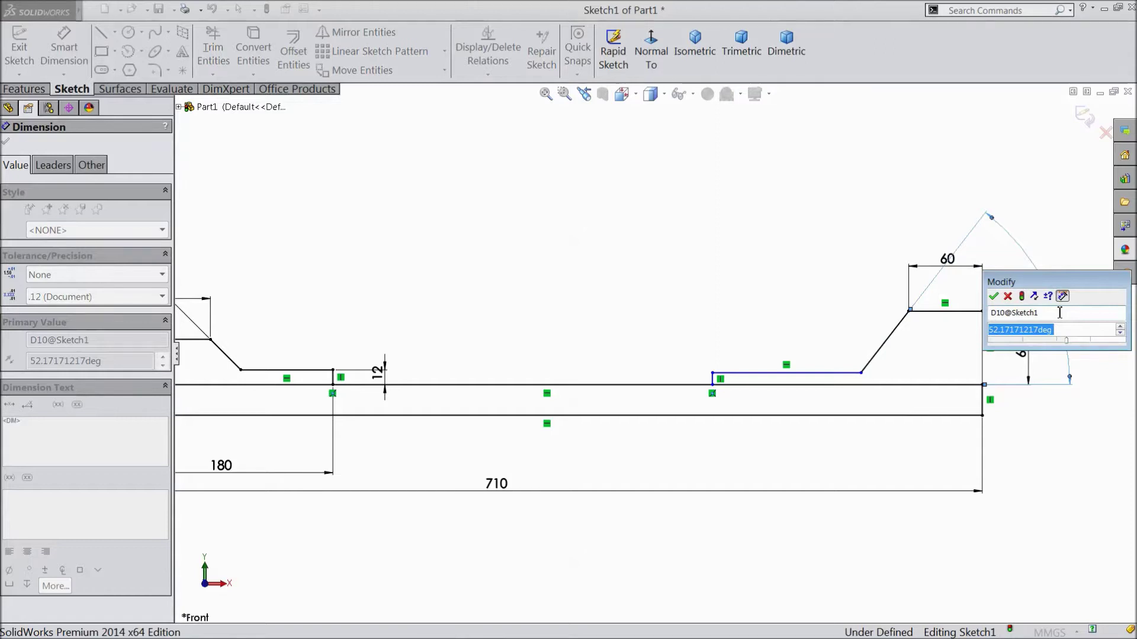
{"action": "type", "text": "60"}
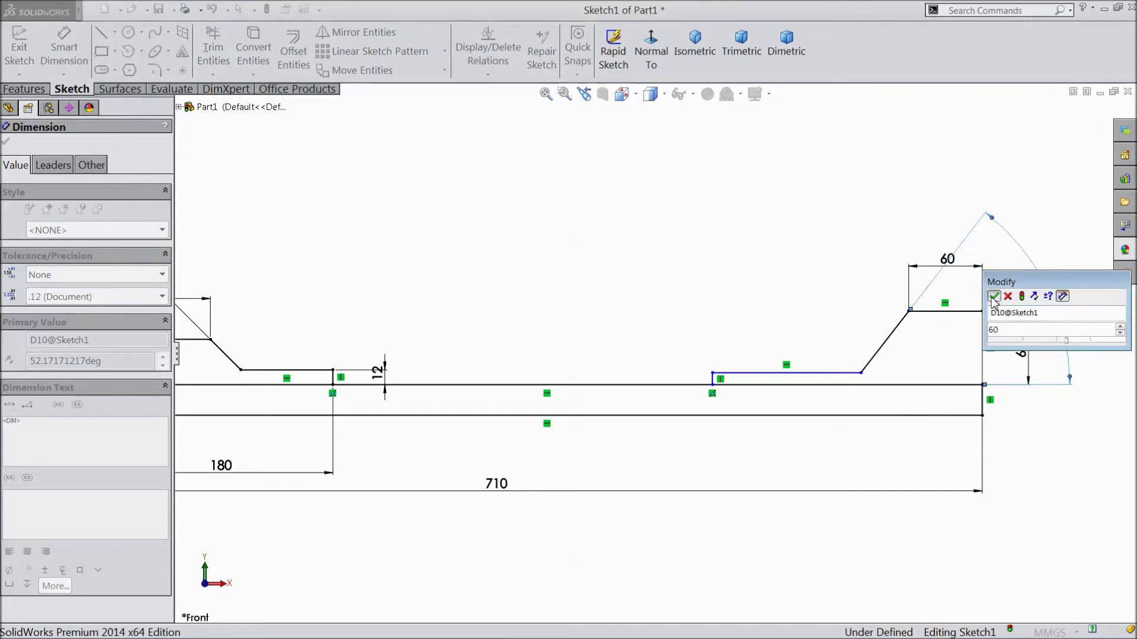
{"action": "key", "text": "Return"}
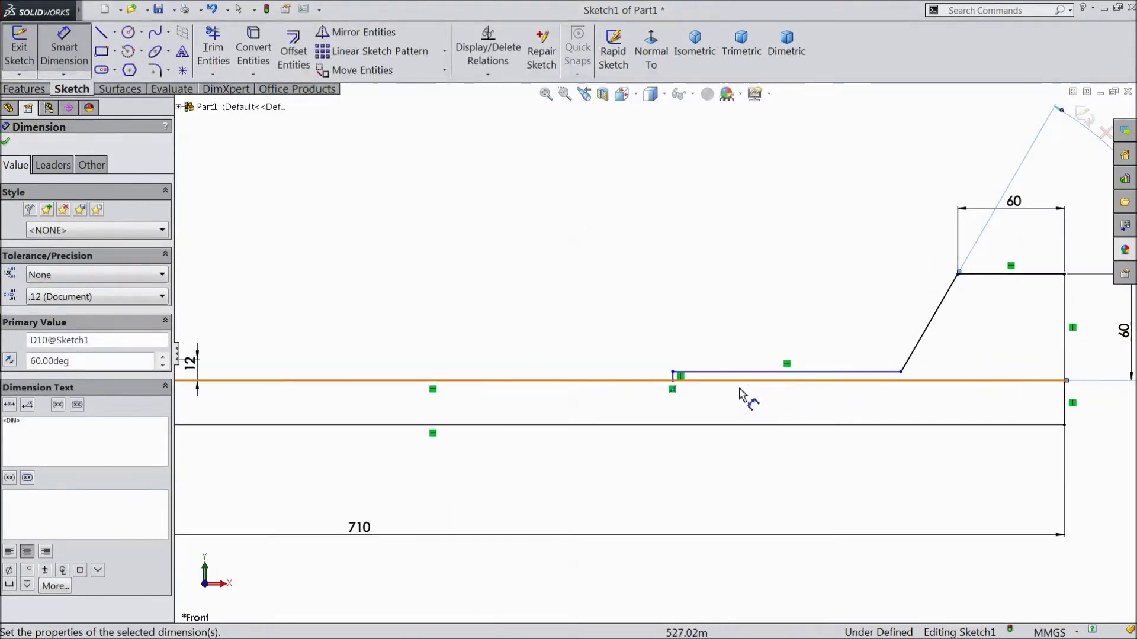
Set the right step height to 12 mm and its distance from the right end to 140 mm
{"action": "scroll", "coordinate": [675, 384], "scroll_direction": "down", "scroll_amount": 4}
{"action": "left_click", "coordinate": [675, 370]}
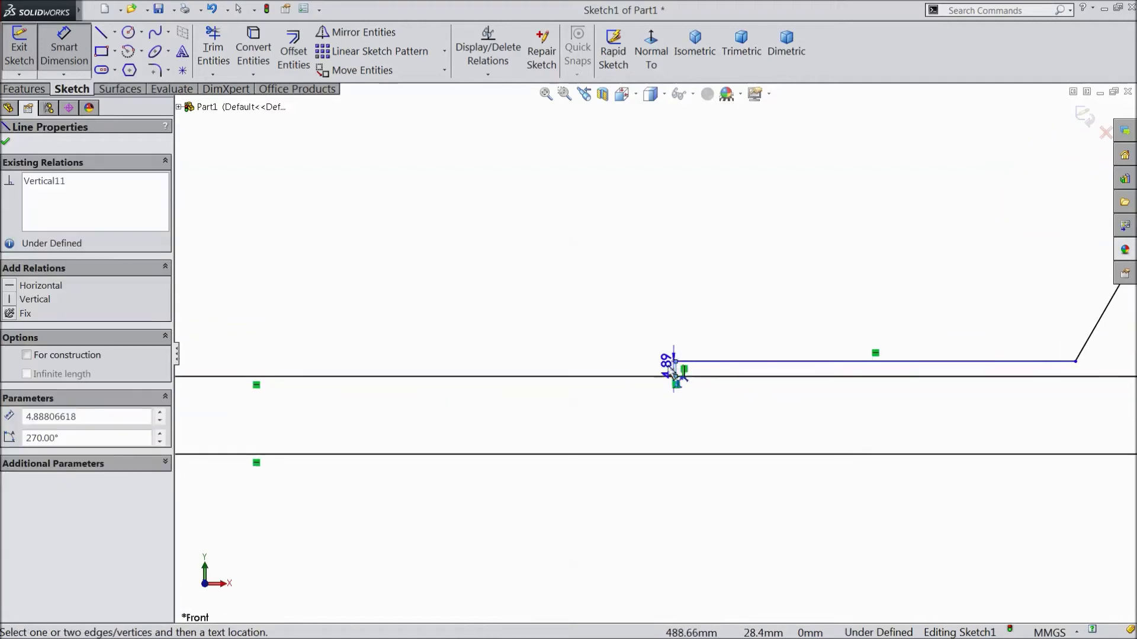
{"action": "left_click", "coordinate": [622, 373]}
{"action": "type", "text": "12"}
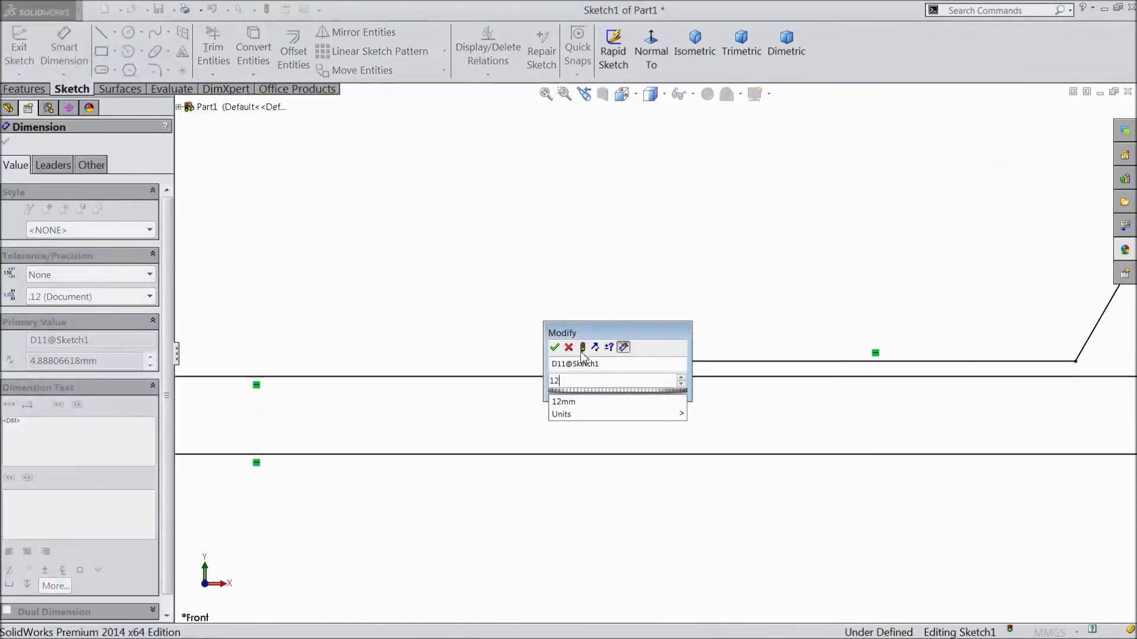
{"action": "key", "text": "Return"}
{"action": "scroll", "coordinate": [613, 355], "scroll_direction": "up", "scroll_amount": 2}
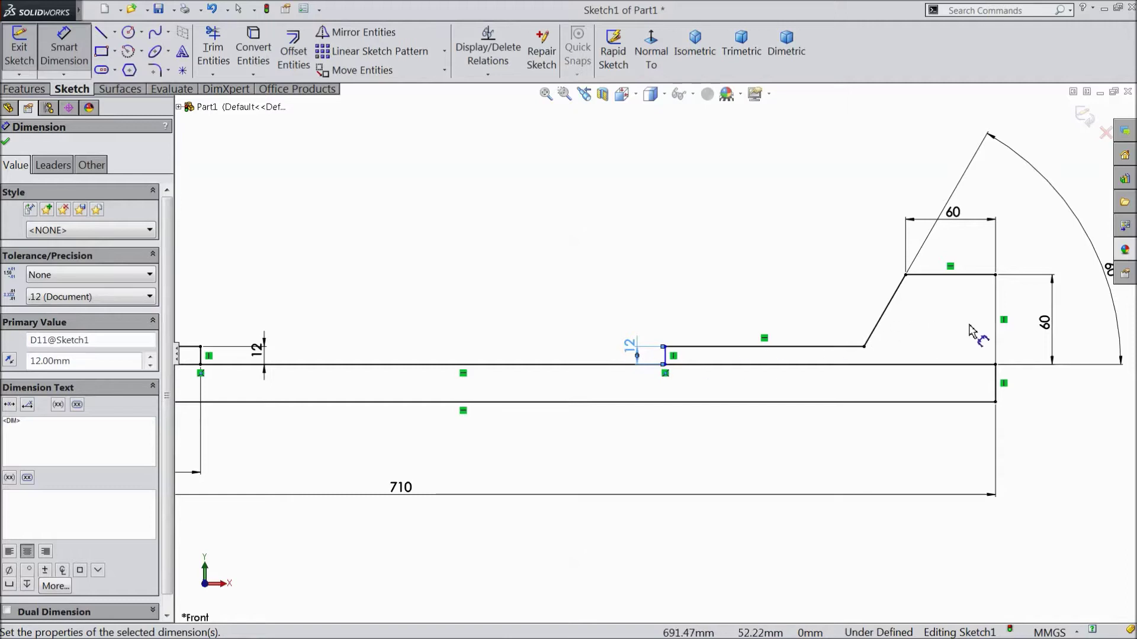
{"action": "left_click", "coordinate": [997, 343]}
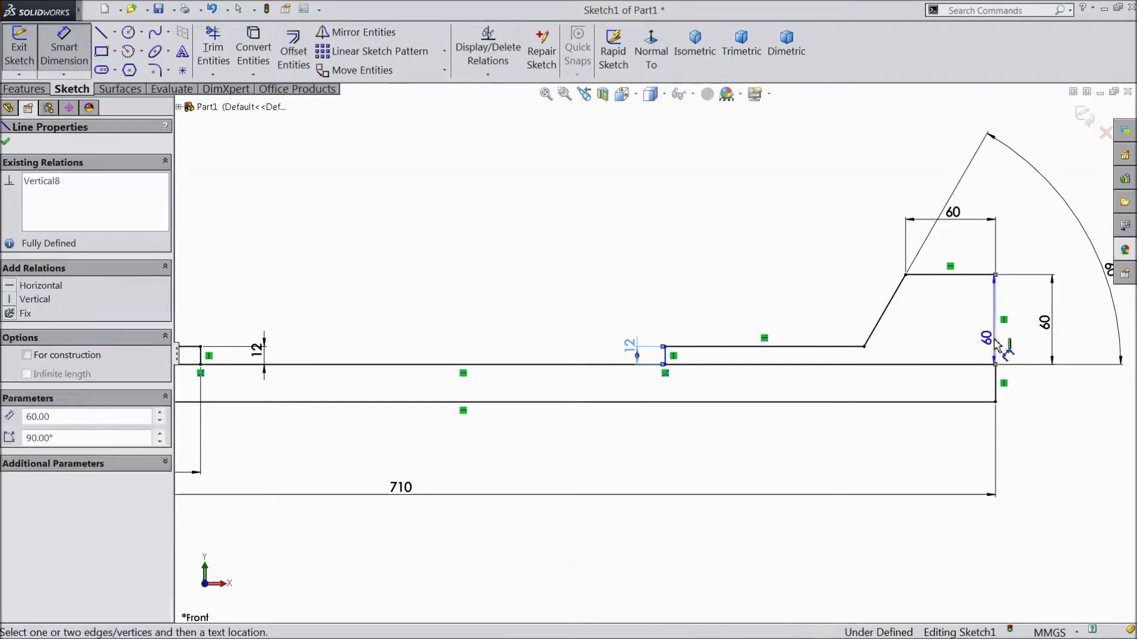
{"action": "left_click", "coordinate": [665, 365]}
{"action": "left_click", "coordinate": [793, 465]}
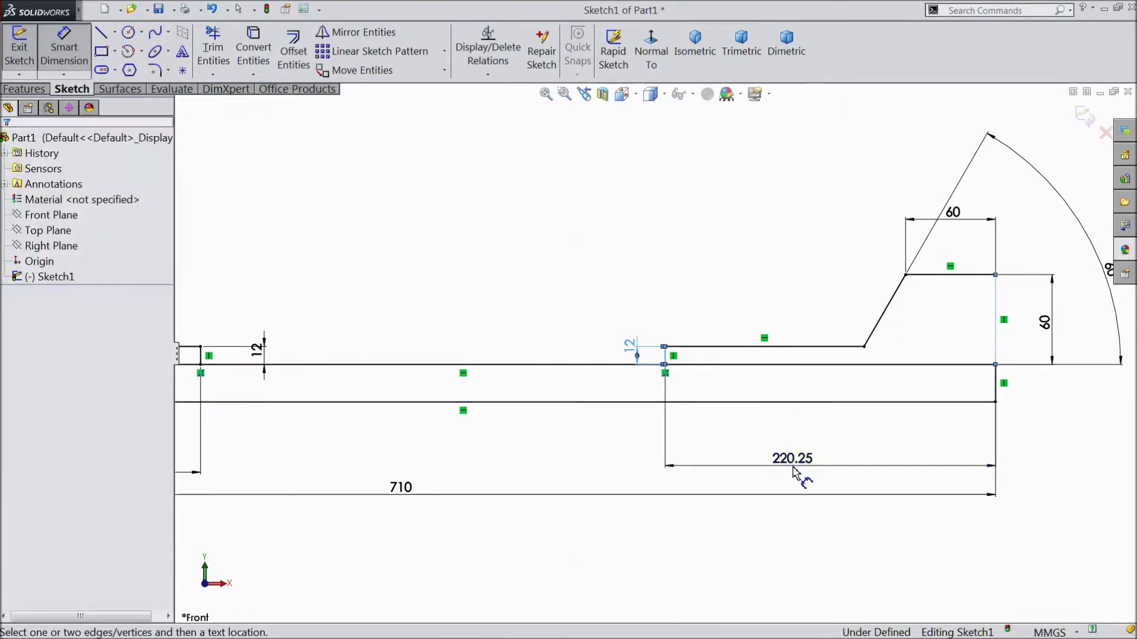
{"action": "type", "text": "140"}
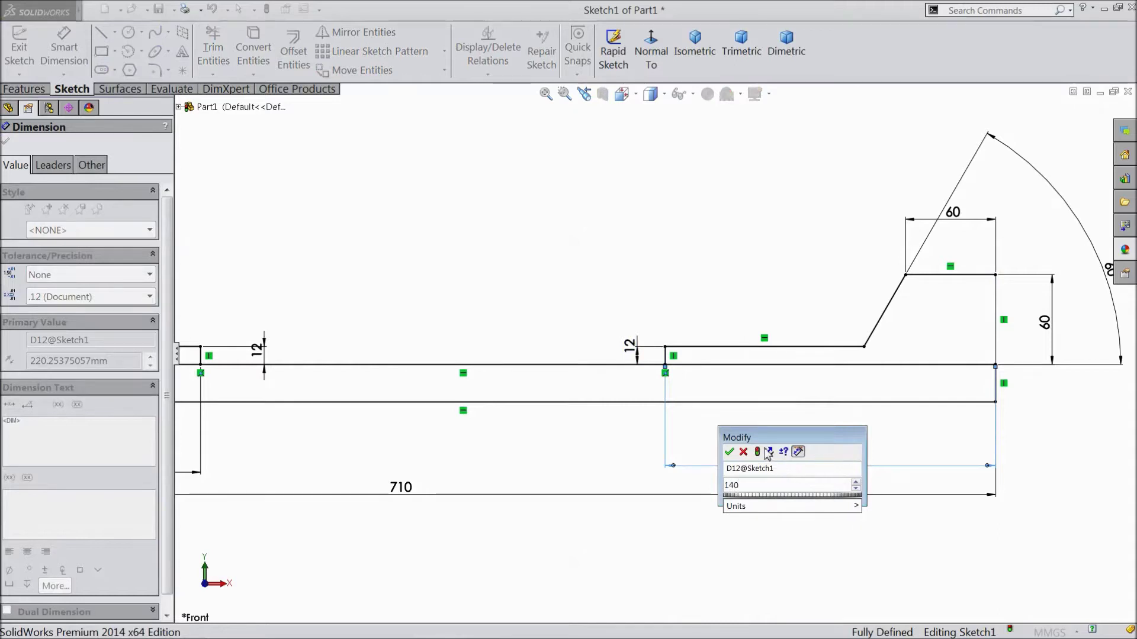
{"action": "left_click", "coordinate": [729, 451]}
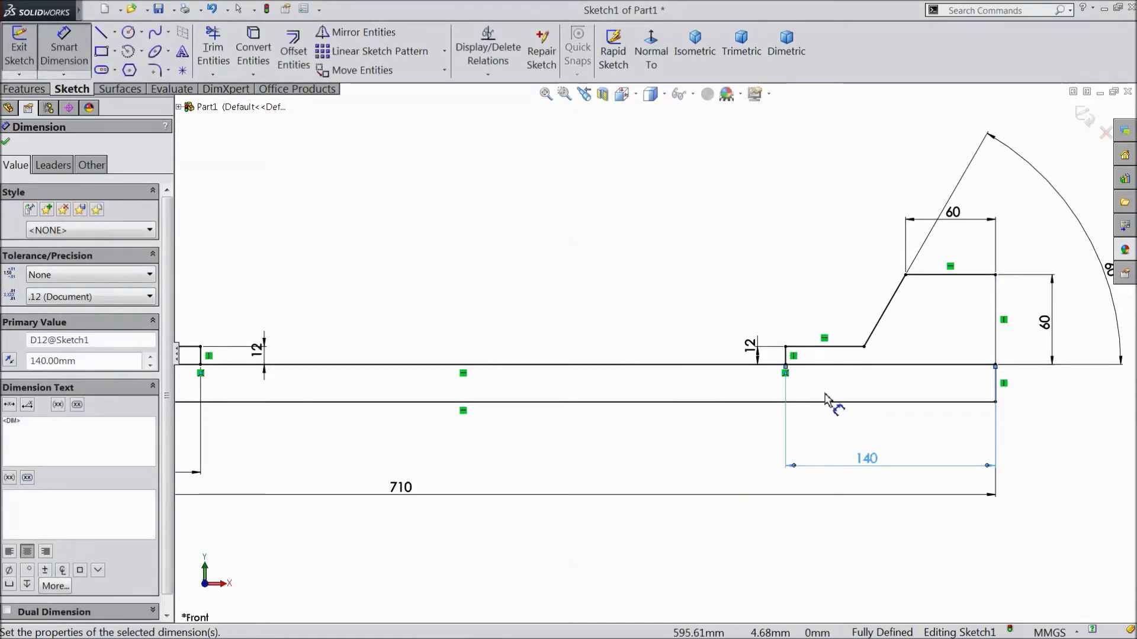
{"action": "scroll", "coordinate": [838, 387], "scroll_direction": "up", "scroll_amount": 3}
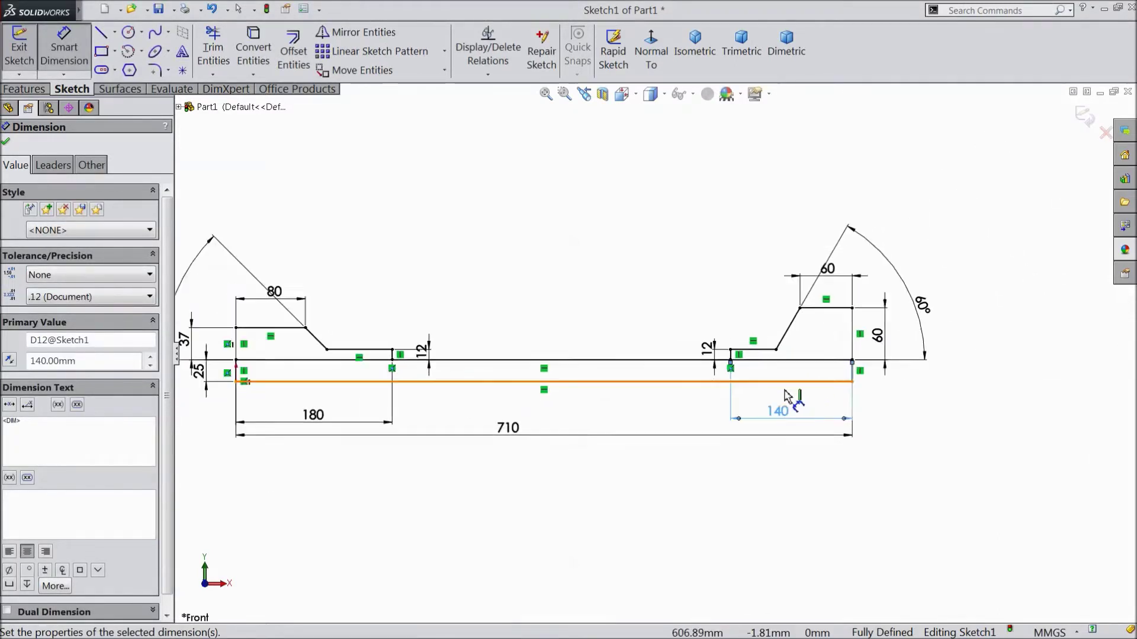
{"action": "scroll", "coordinate": [367, 355], "scroll_direction": "down", "scroll_amount": 2}
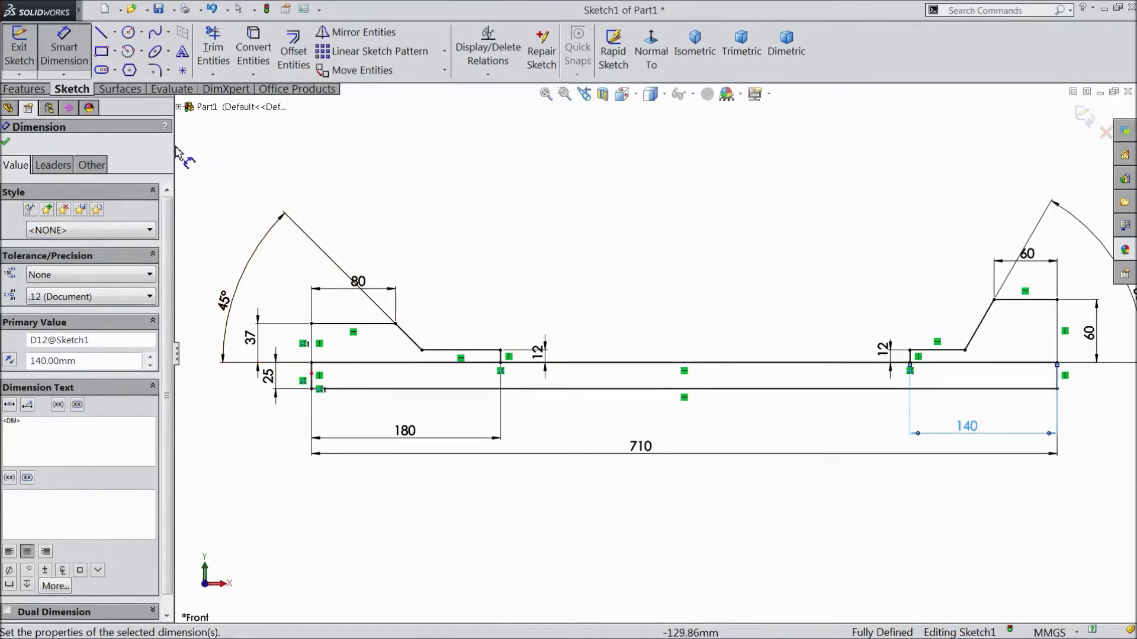
Power-trim the left and right outer vertical lines of the stepped profiles
{"action": "left_click", "coordinate": [220, 59]}
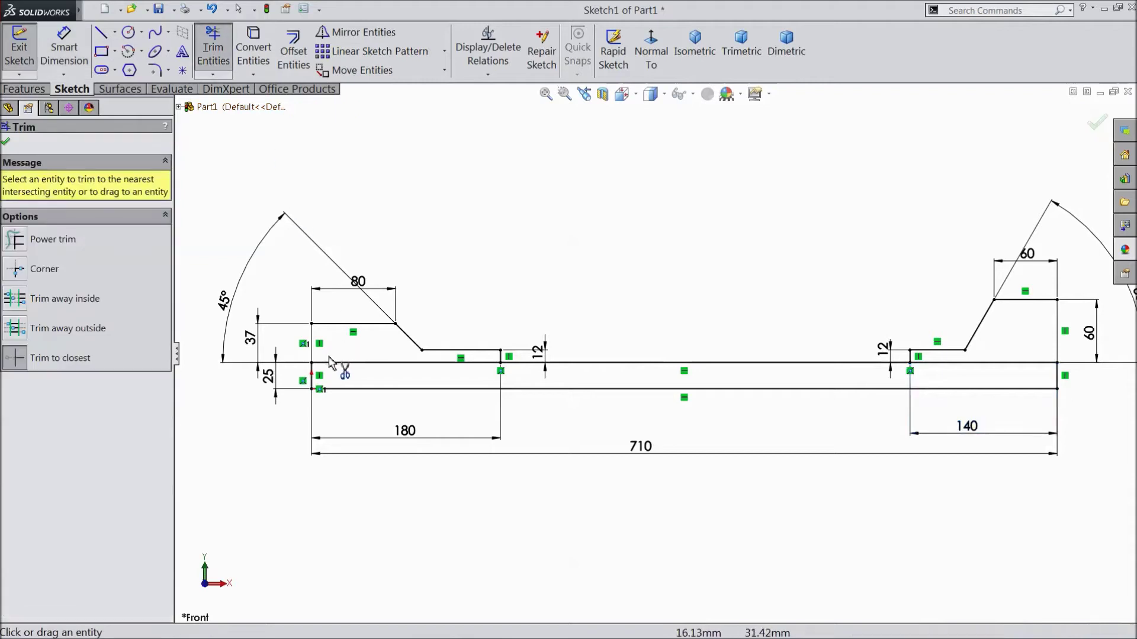
{"action": "left_click", "coordinate": [312, 345]}
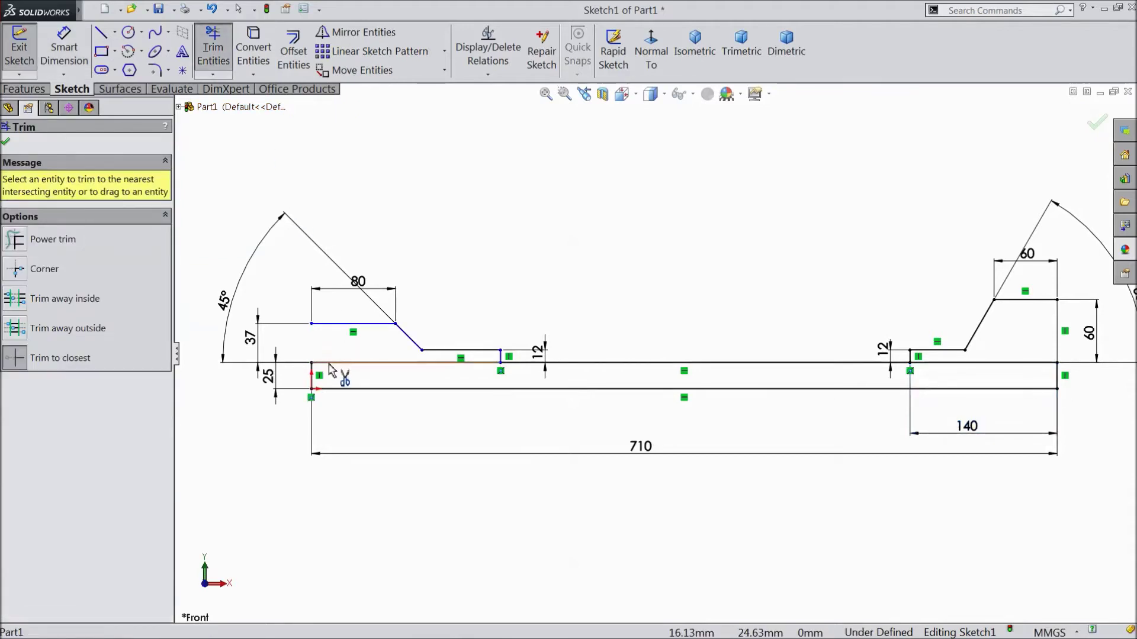
{"action": "key", "text": "f"}
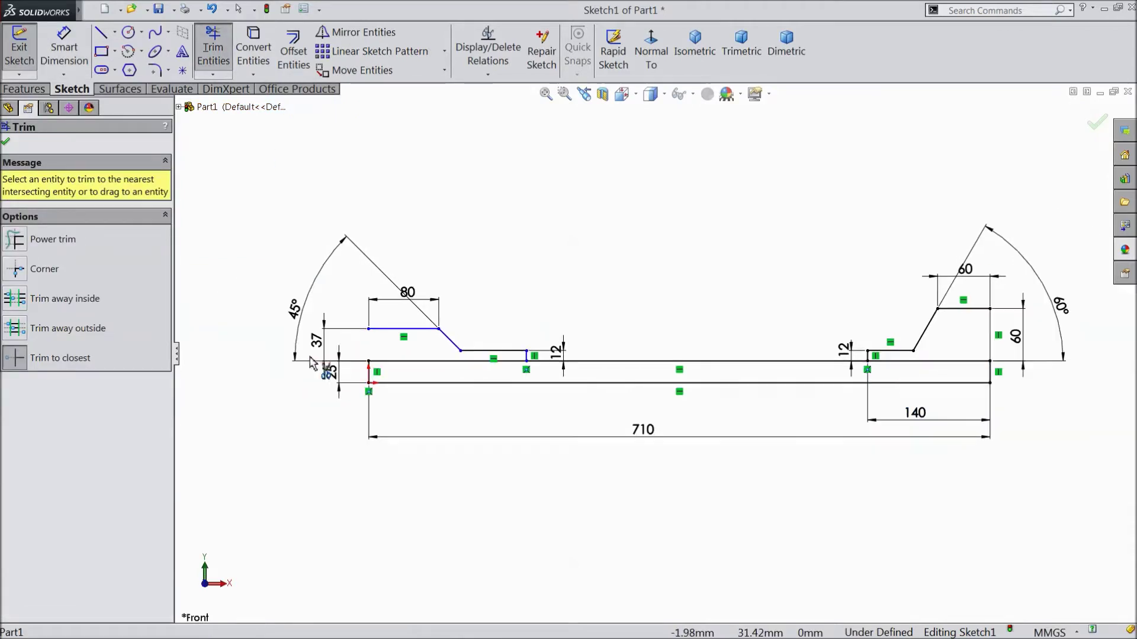
{"action": "left_click", "coordinate": [992, 345]}
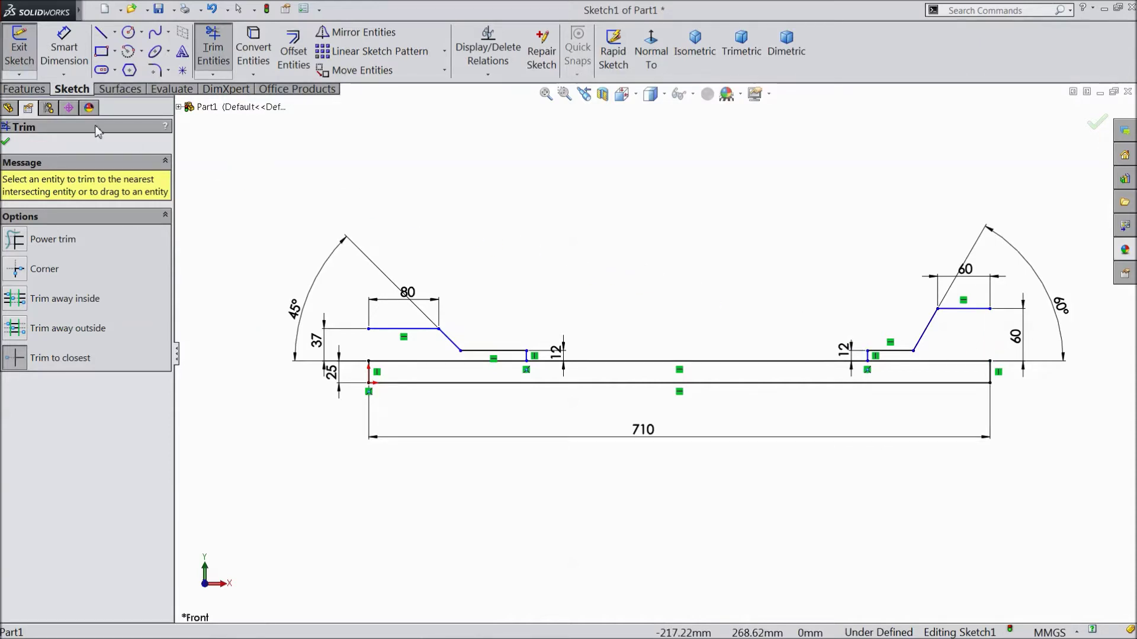
{"action": "left_click", "coordinate": [8, 142]}
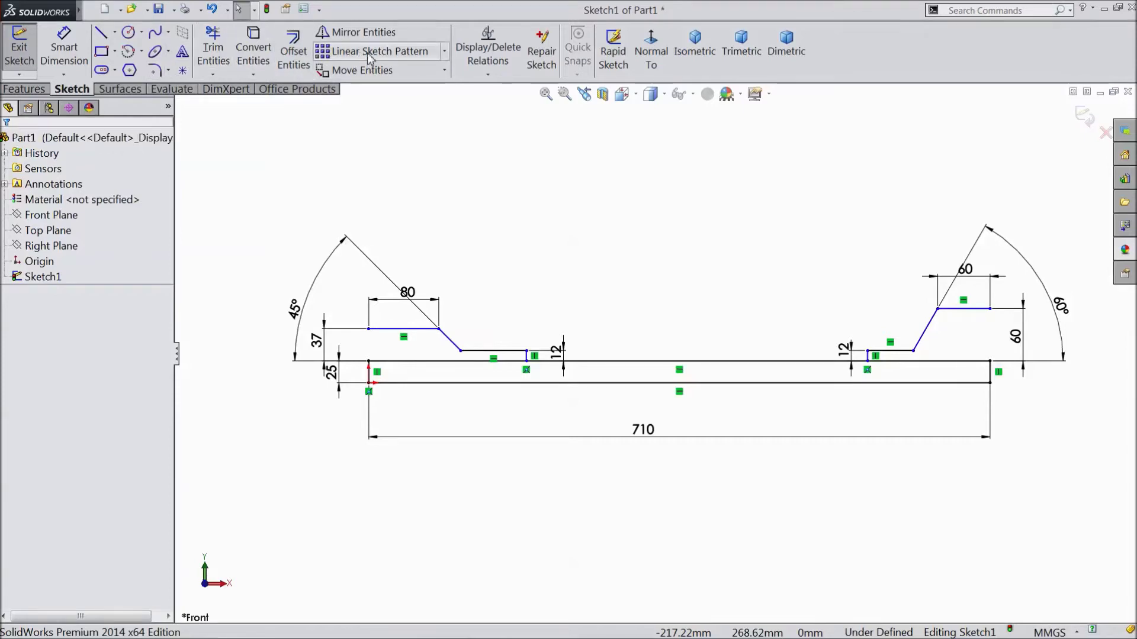
Try offsetting the 80 mm top line alone, then cancel the offset
{"action": "left_click", "coordinate": [295, 61]}
{"action": "scroll", "coordinate": [359, 311], "scroll_direction": "down", "scroll_amount": 2}
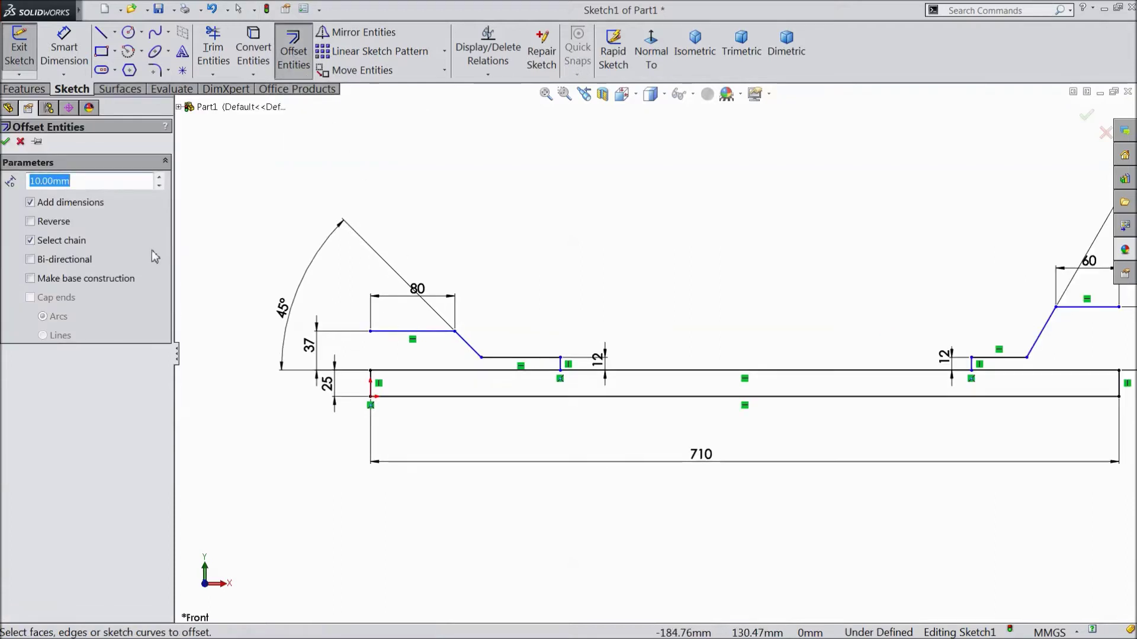
{"action": "left_click", "coordinate": [390, 335]}
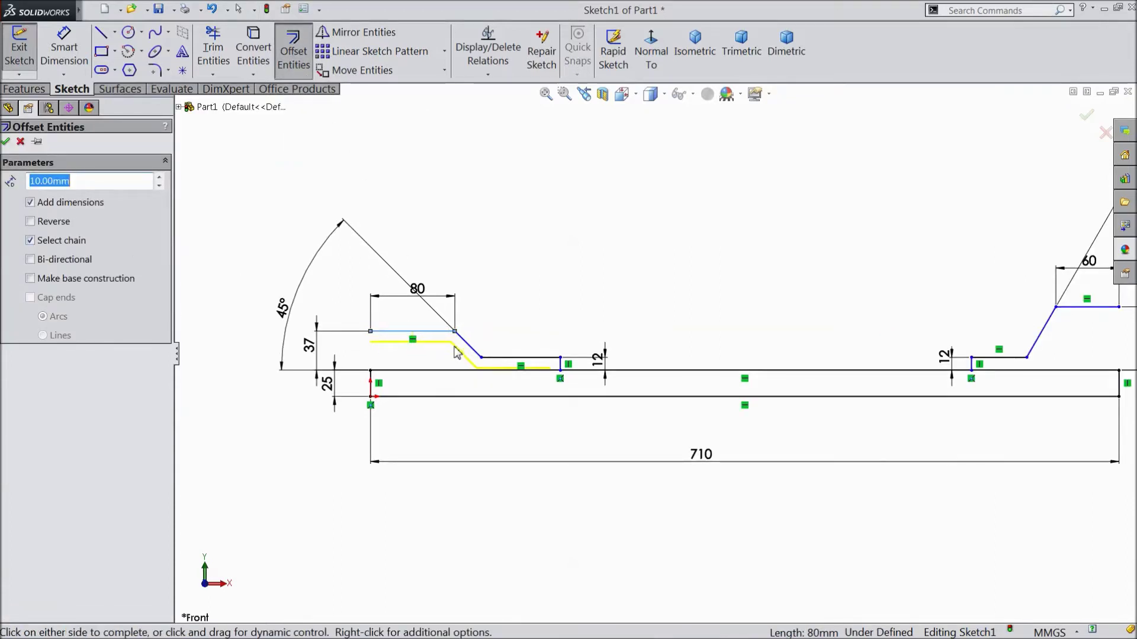
{"action": "scroll", "coordinate": [496, 369], "scroll_direction": "down", "scroll_amount": 3}
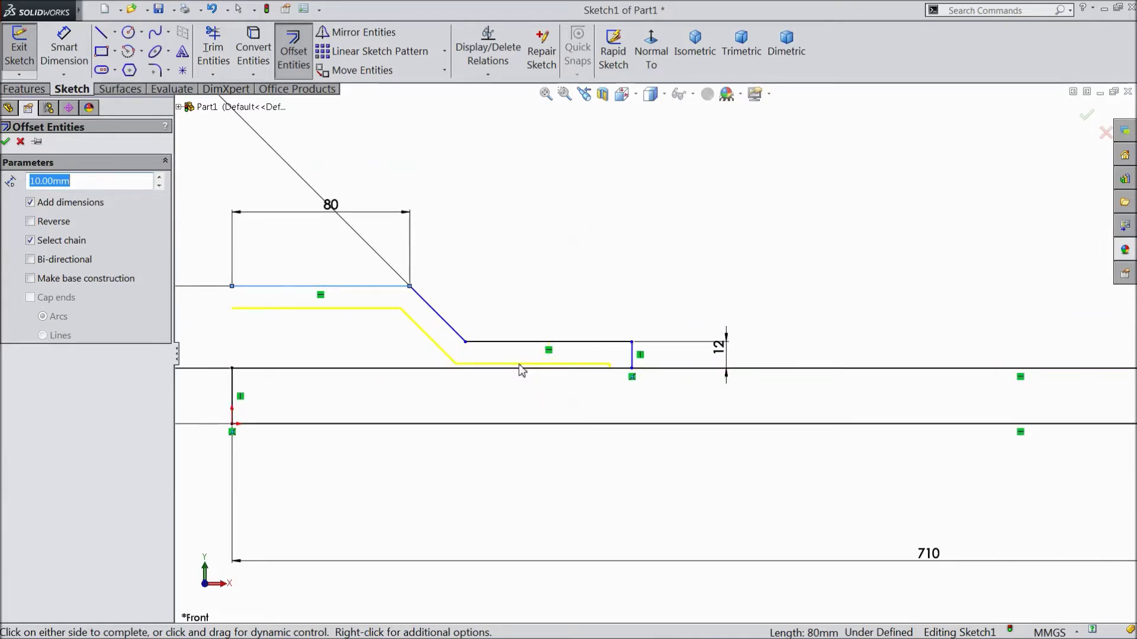
{"action": "scroll", "coordinate": [518, 369], "scroll_direction": "up", "scroll_amount": 1}
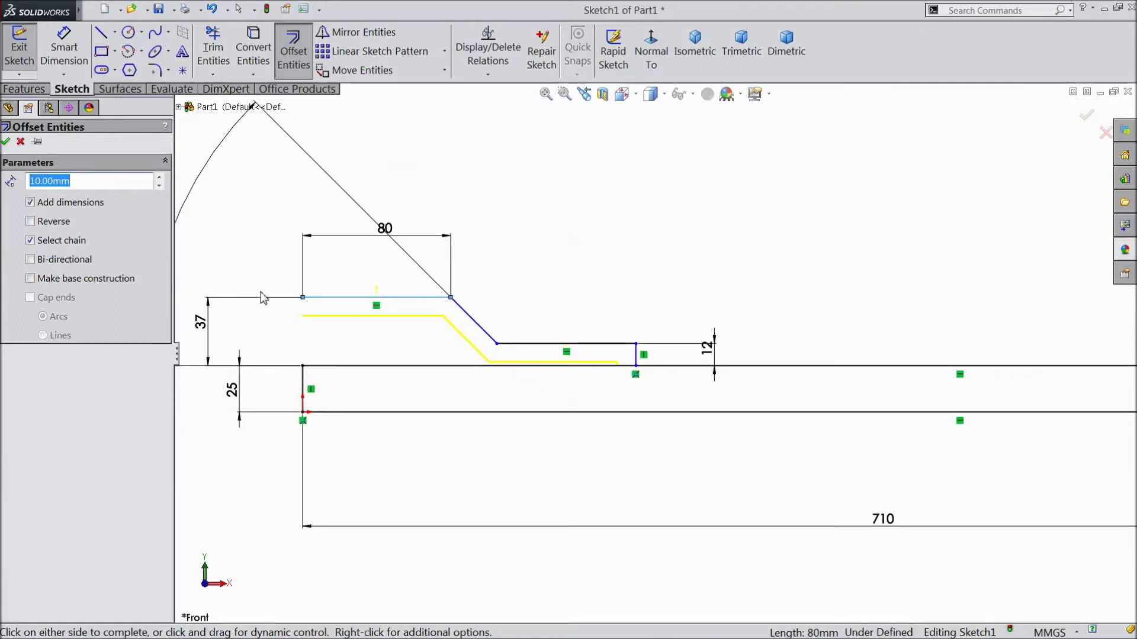
{"action": "left_click", "coordinate": [20, 142]}
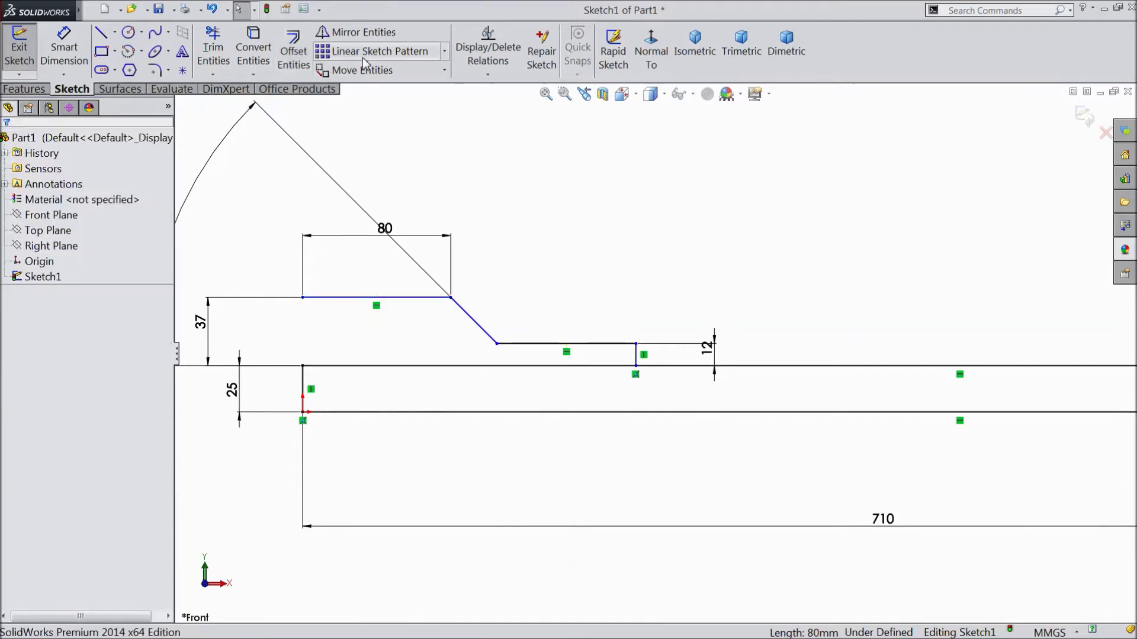
Offset the left step's top and sloped lines 10 mm below them
{"action": "left_click", "coordinate": [487, 336]}
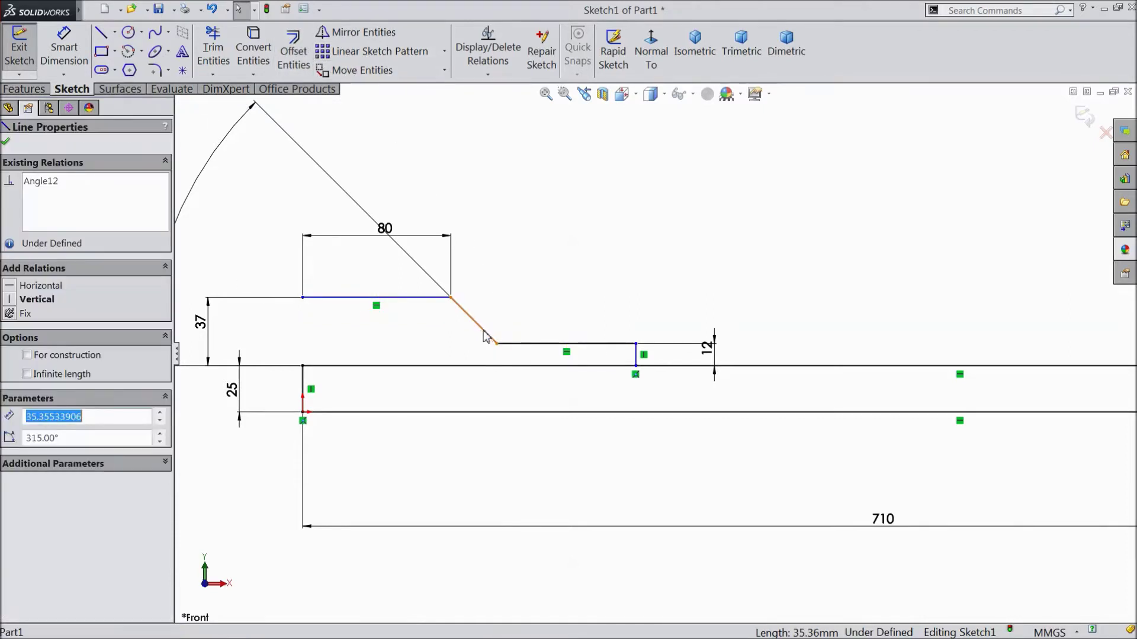
{"action": "left_click", "coordinate": [408, 299]}
{"action": "left_click", "coordinate": [348, 195], "text": "ctrl"}
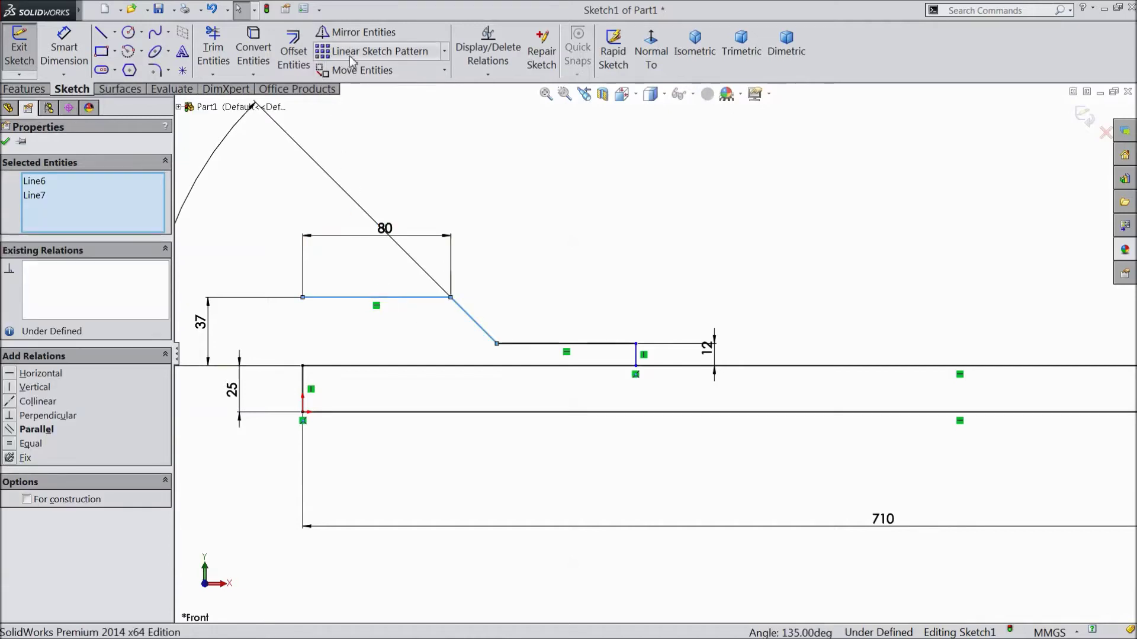
{"action": "left_click", "coordinate": [293, 53]}
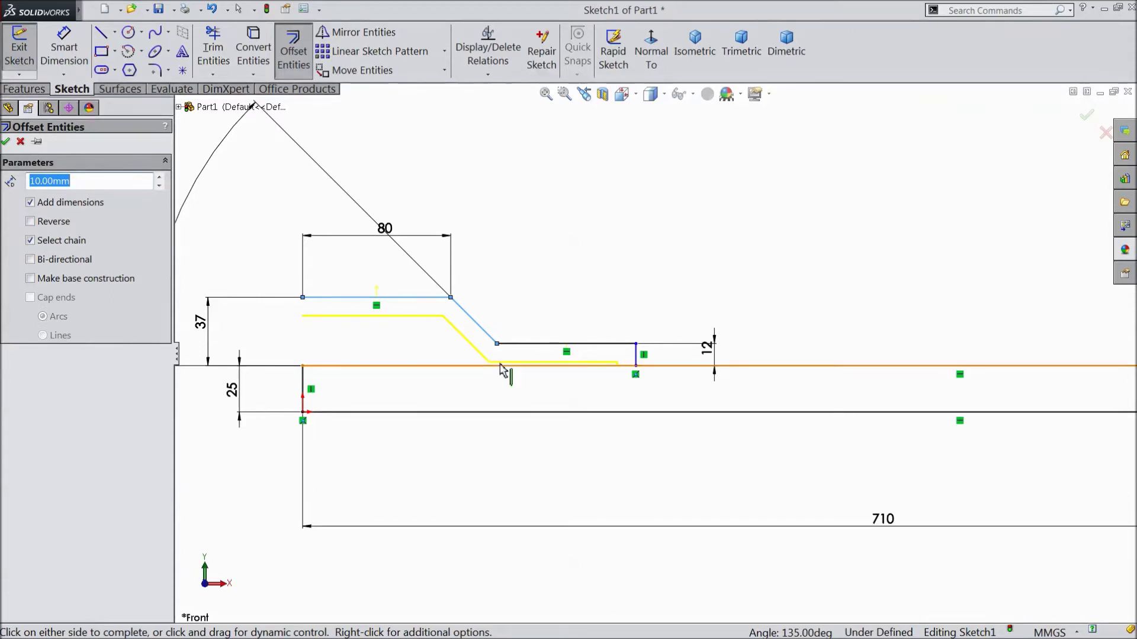
{"action": "left_click", "coordinate": [5, 142]}
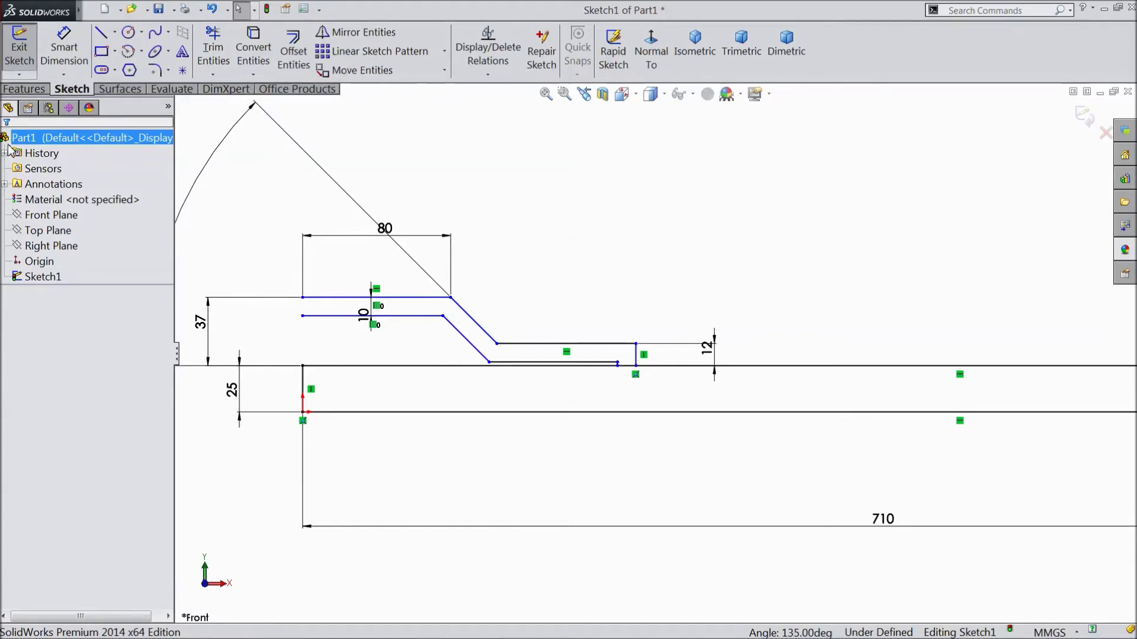
{"action": "scroll", "coordinate": [657, 354], "scroll_direction": "up", "scroll_amount": 2}
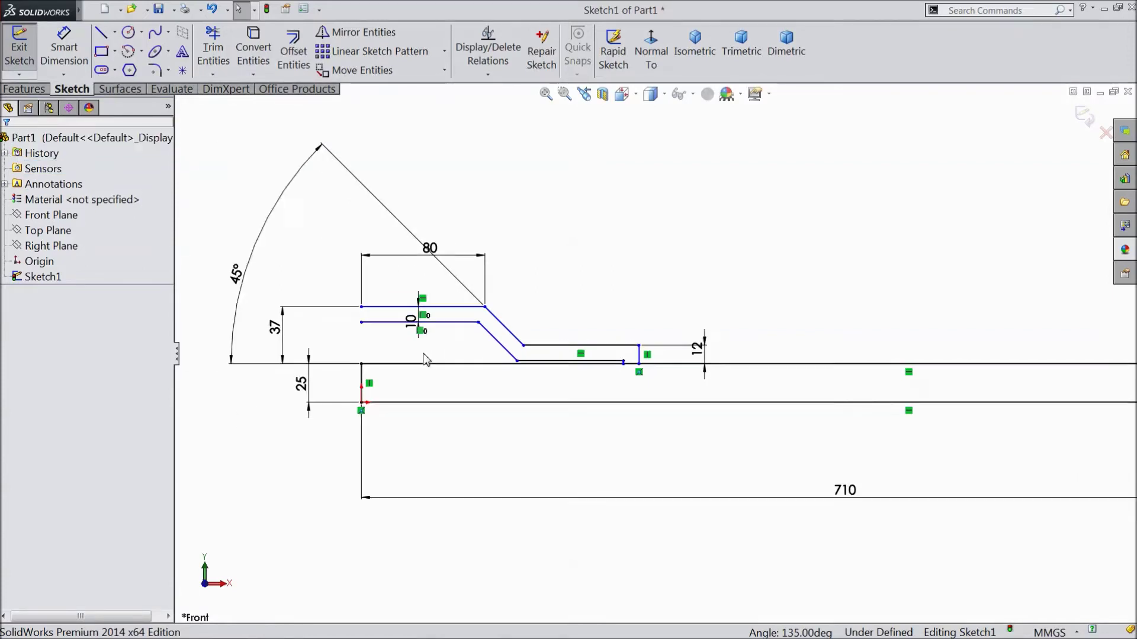
{"action": "scroll", "coordinate": [654, 394], "scroll_direction": "up", "scroll_amount": 3}
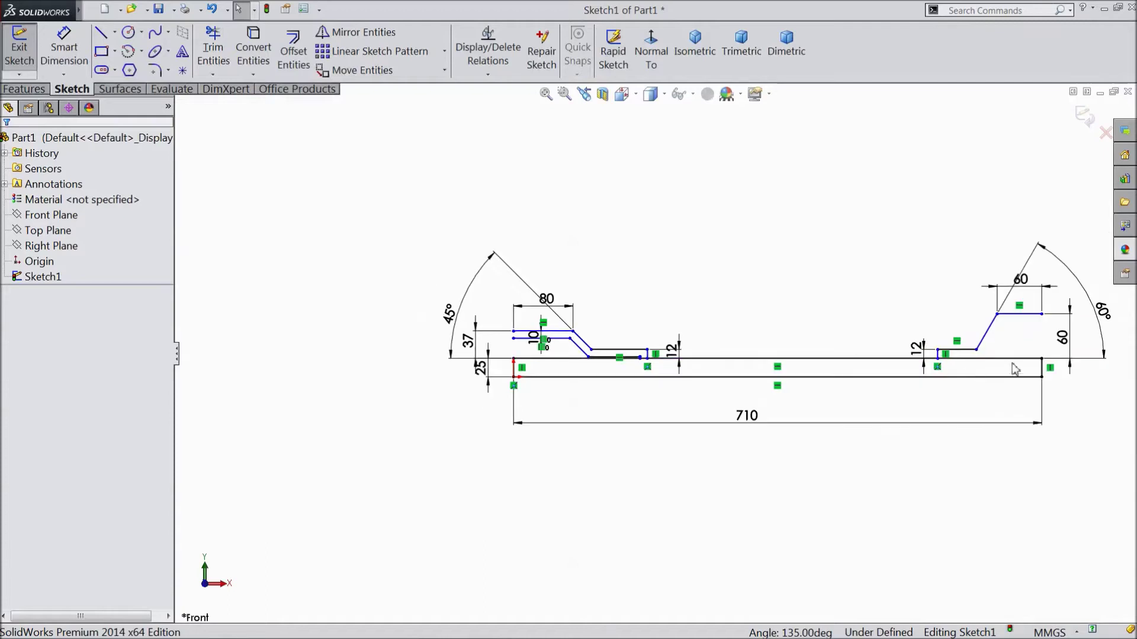
{"action": "scroll", "coordinate": [1058, 337], "scroll_direction": "down", "scroll_amount": 4}
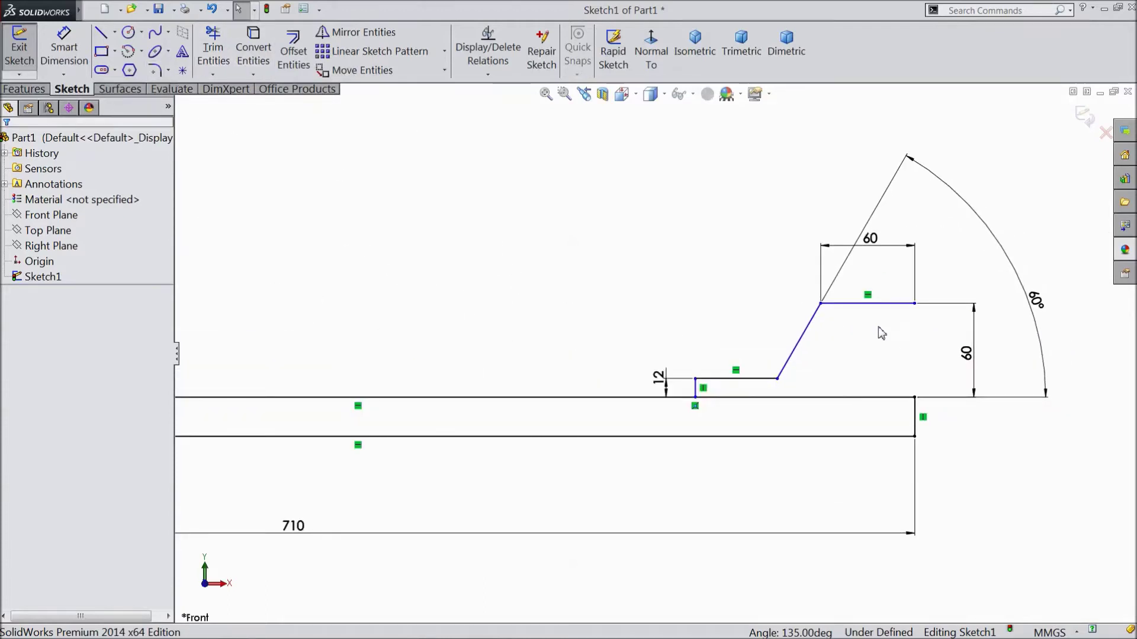
Offset the right step's 60 mm top line and sloped line 10 mm below them
{"action": "left_click", "coordinate": [850, 304]}
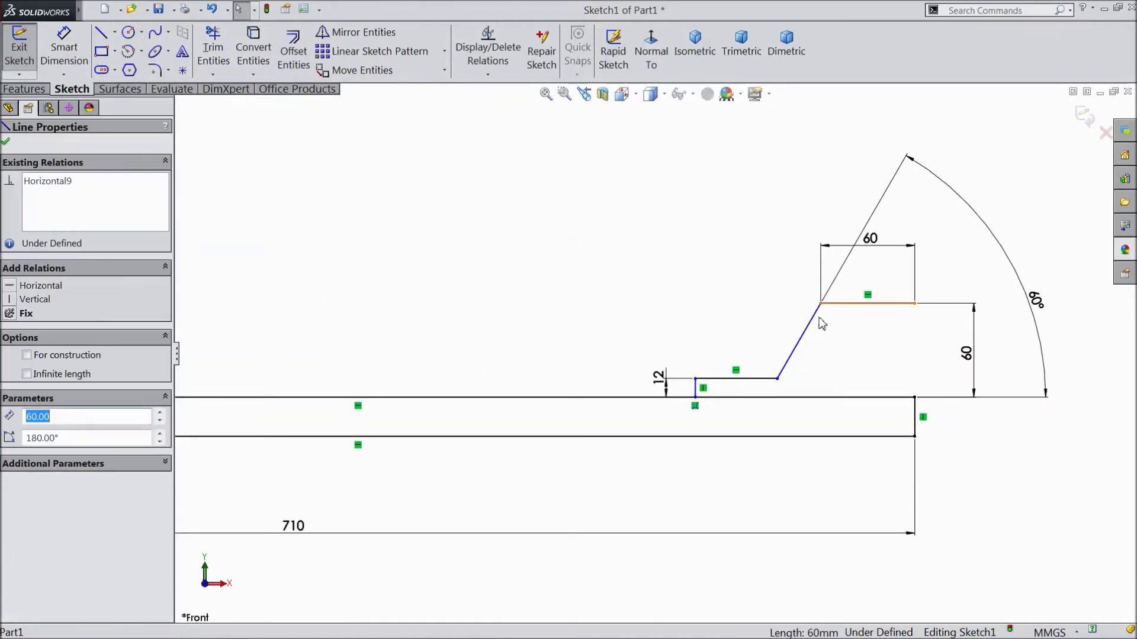
{"action": "left_click", "coordinate": [798, 343]}
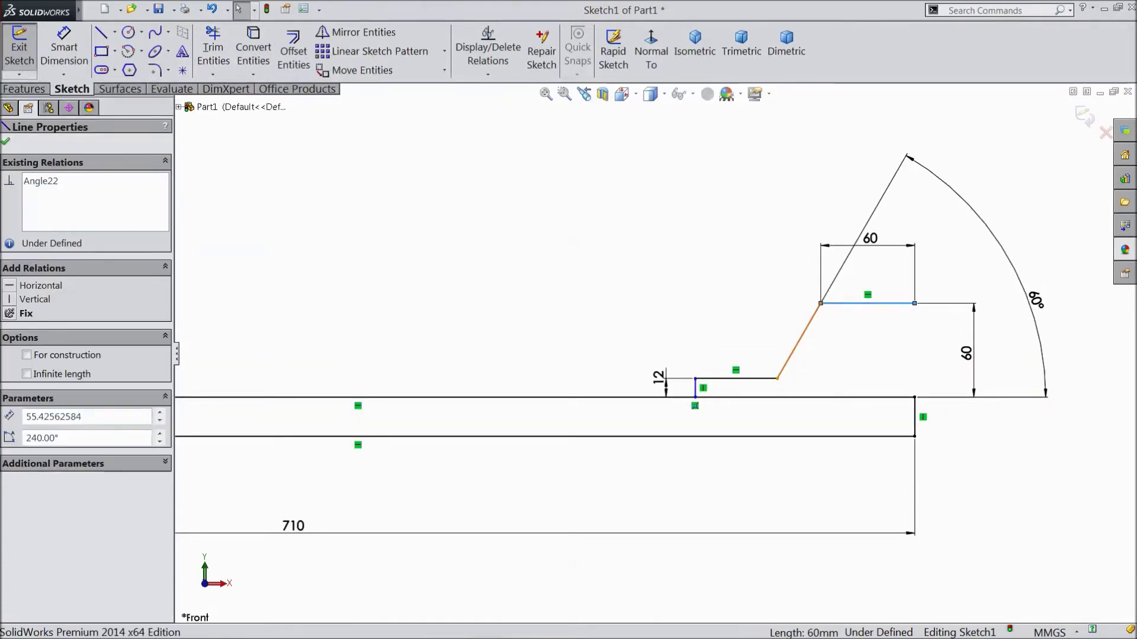
{"action": "left_click", "coordinate": [289, 61]}
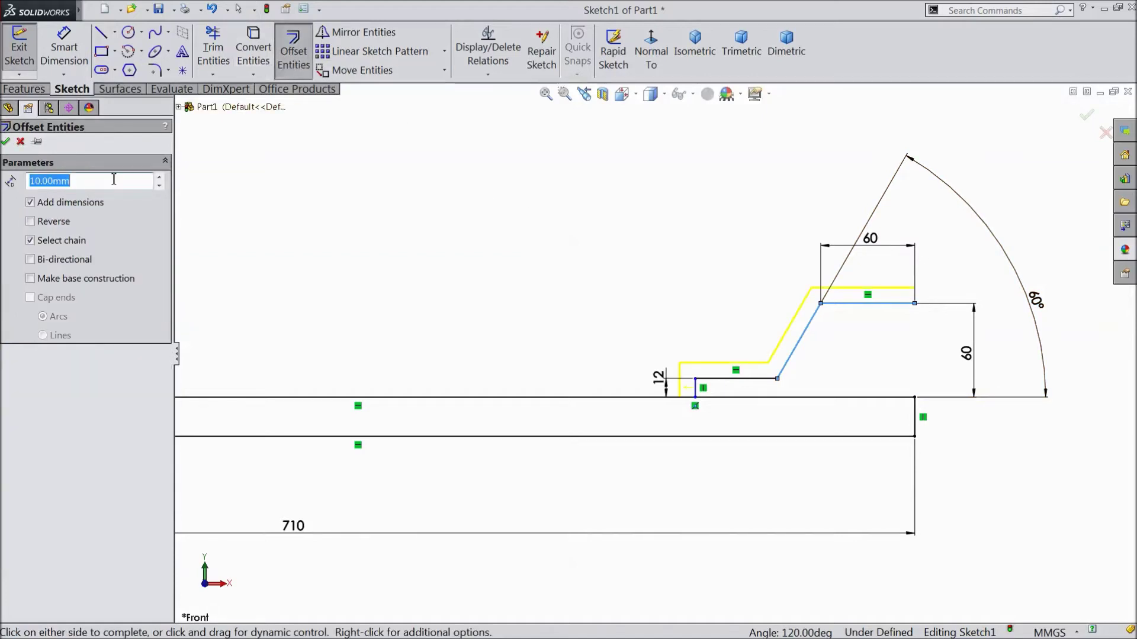
{"action": "left_click", "coordinate": [30, 222]}
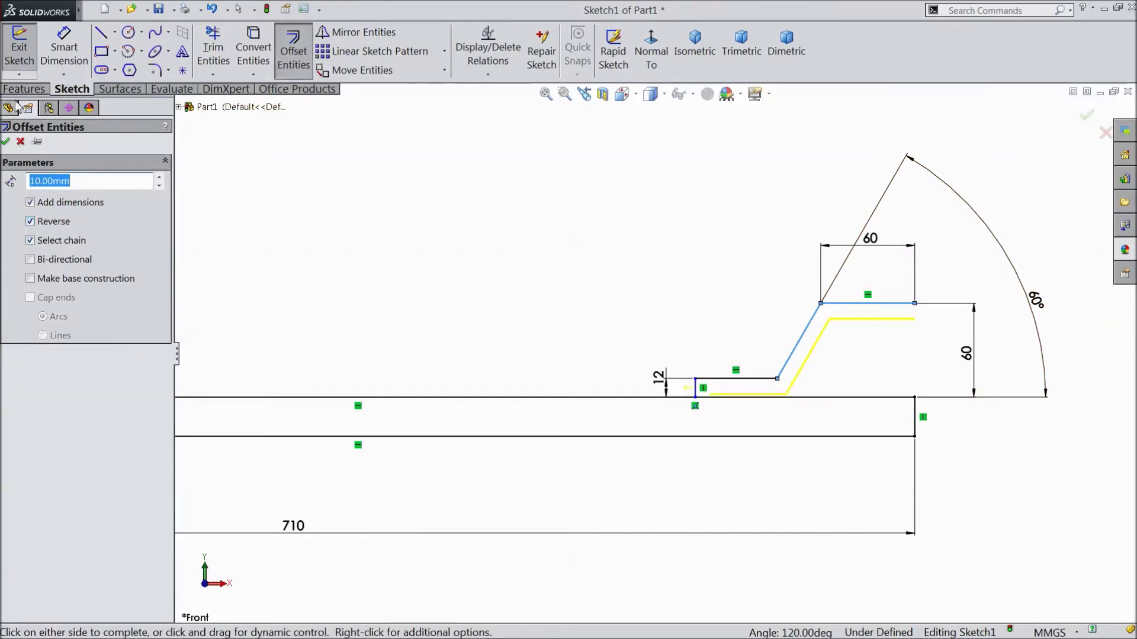
{"action": "left_click", "coordinate": [6, 142]}
{"action": "scroll", "coordinate": [776, 406], "scroll_direction": "down", "scroll_amount": 3}
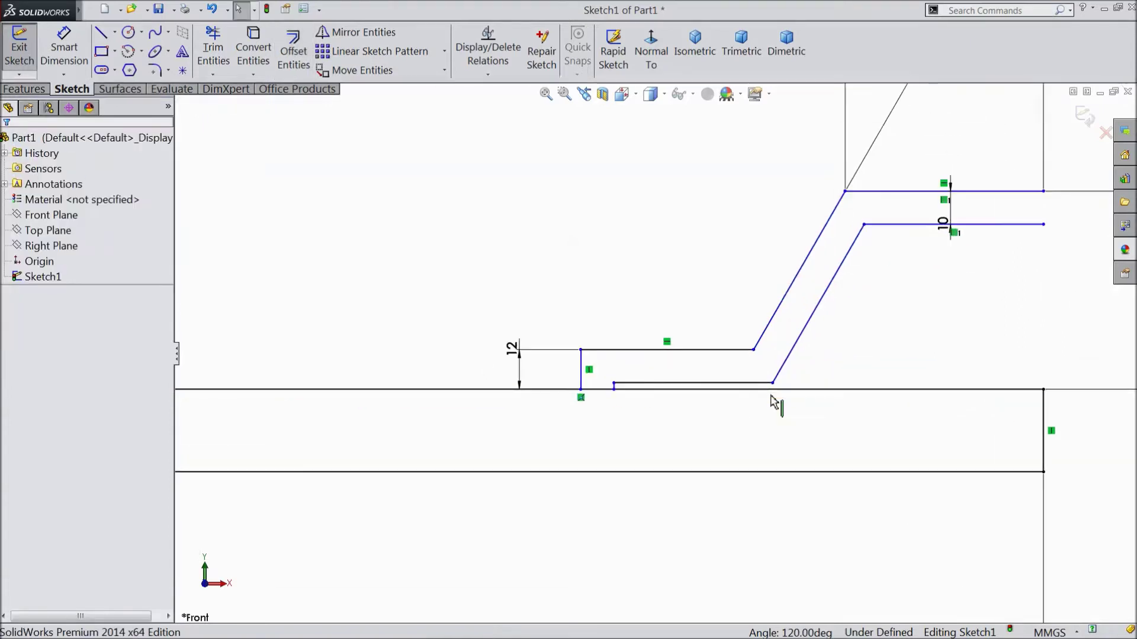
{"action": "scroll", "coordinate": [645, 391], "scroll_direction": "down", "scroll_amount": 2}
Delete the lower offset line and the stray short line at the right step
{"action": "left_click", "coordinate": [652, 381]}
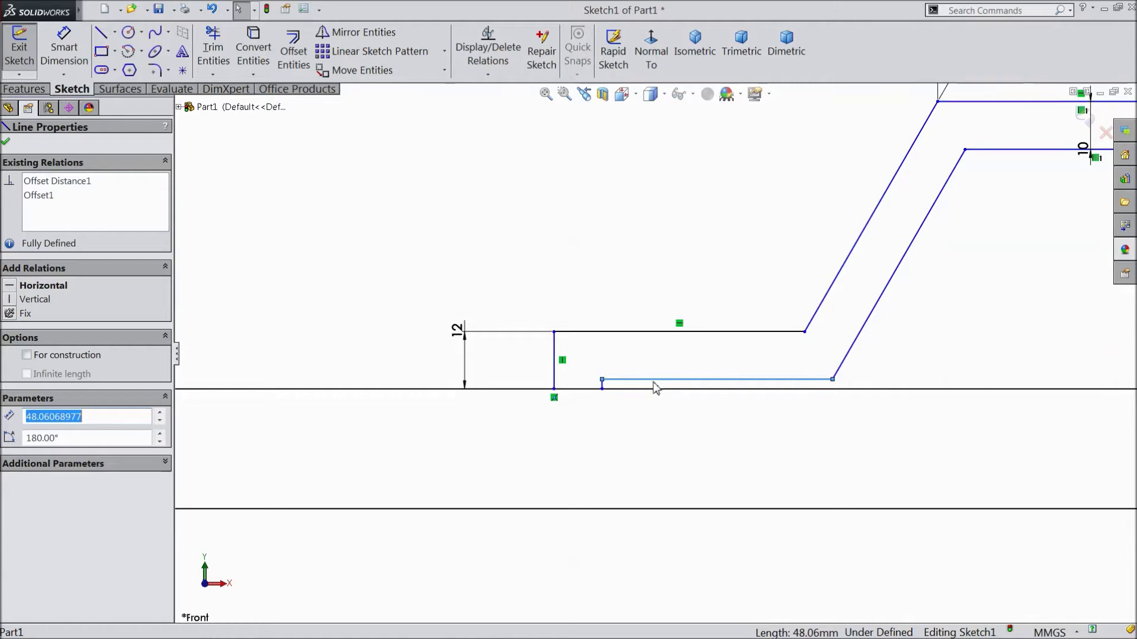
{"action": "key", "text": "Delete"}
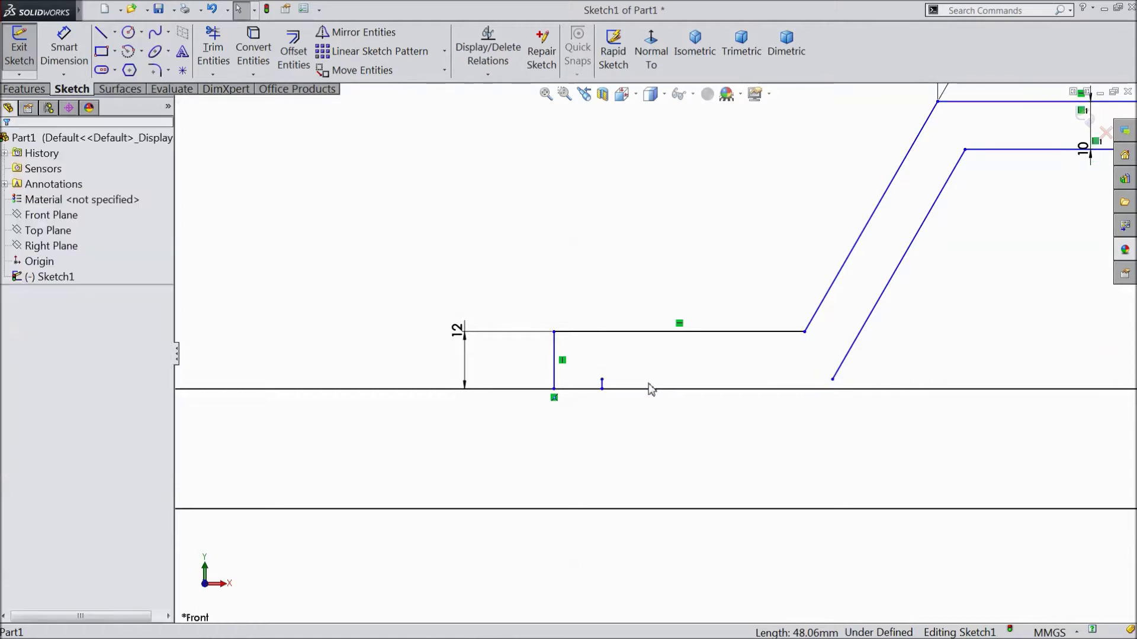
{"action": "left_click", "coordinate": [603, 389]}
{"action": "key", "text": "Delete"}
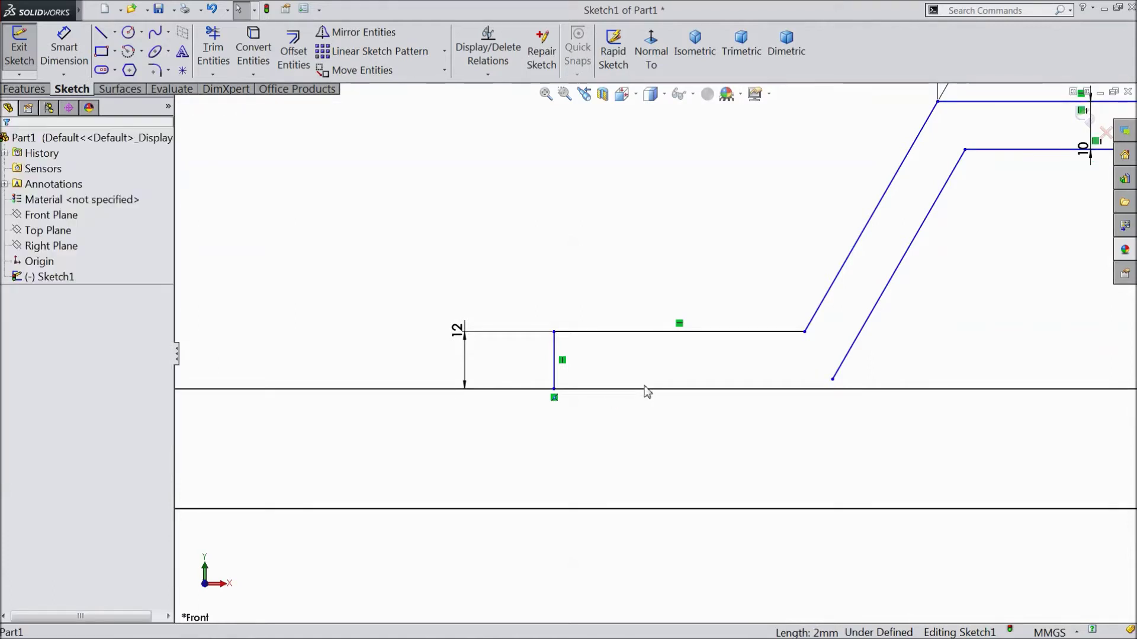
{"action": "scroll", "coordinate": [647, 390], "scroll_direction": "up", "scroll_amount": 8}
{"action": "scroll", "coordinate": [347, 373], "scroll_direction": "down", "scroll_amount": 4}
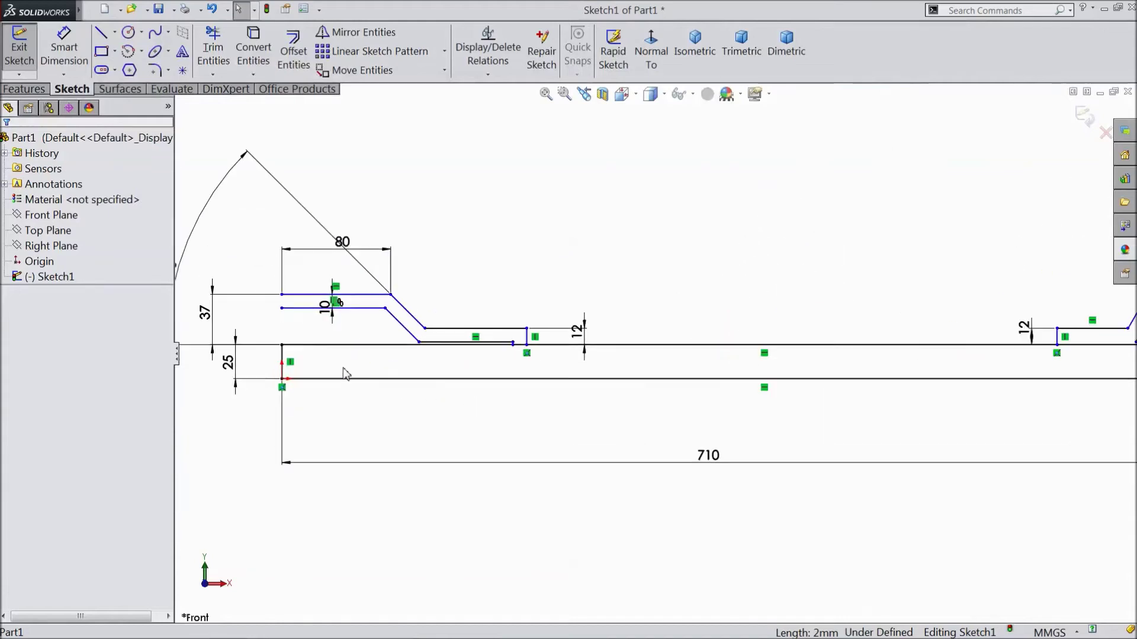
{"action": "scroll", "coordinate": [390, 351], "scroll_direction": "down", "scroll_amount": 3}
Delete the left step's lower offset line and extra vertical line, dismissing the endpoint warning
{"action": "left_click", "coordinate": [519, 331]}
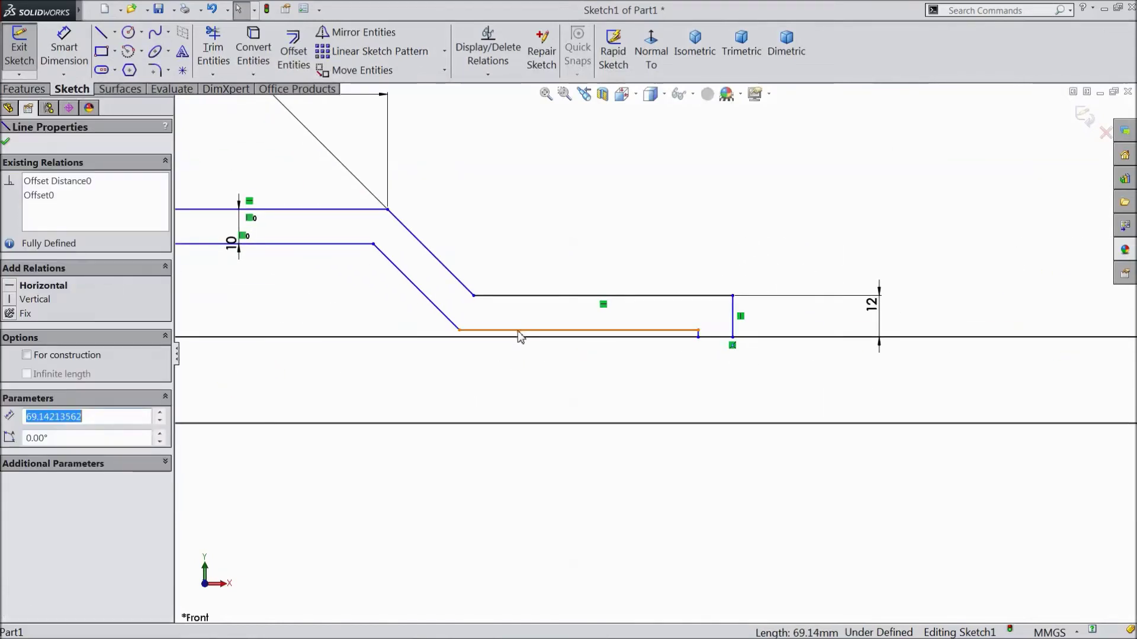
{"action": "key", "text": "Delete"}
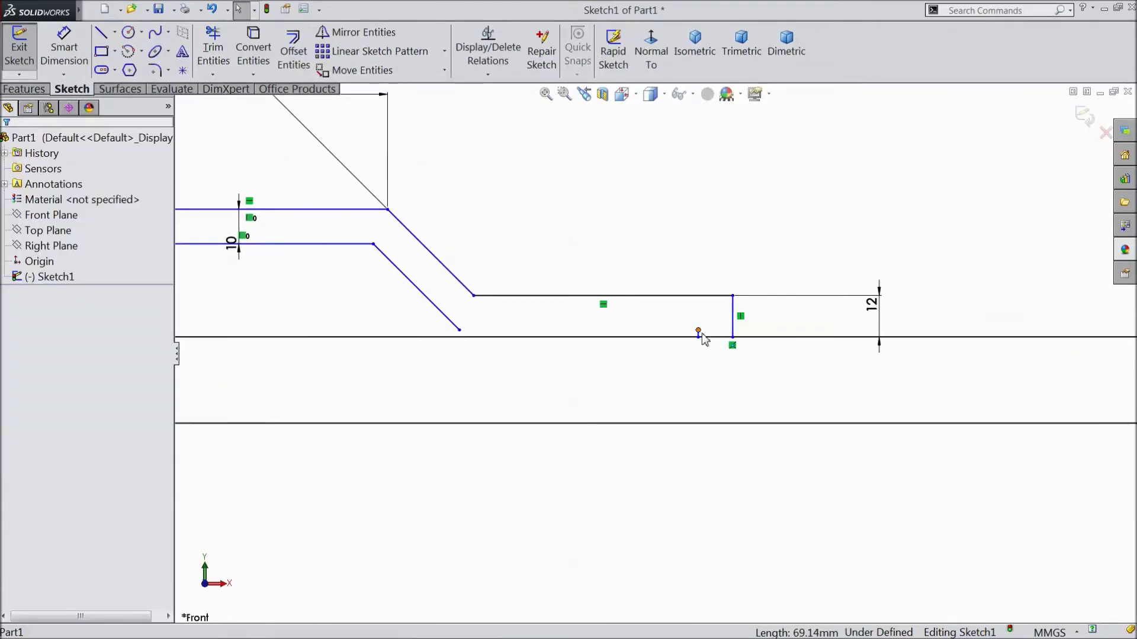
{"action": "left_click", "coordinate": [697, 333]}
{"action": "key", "text": "Delete"}
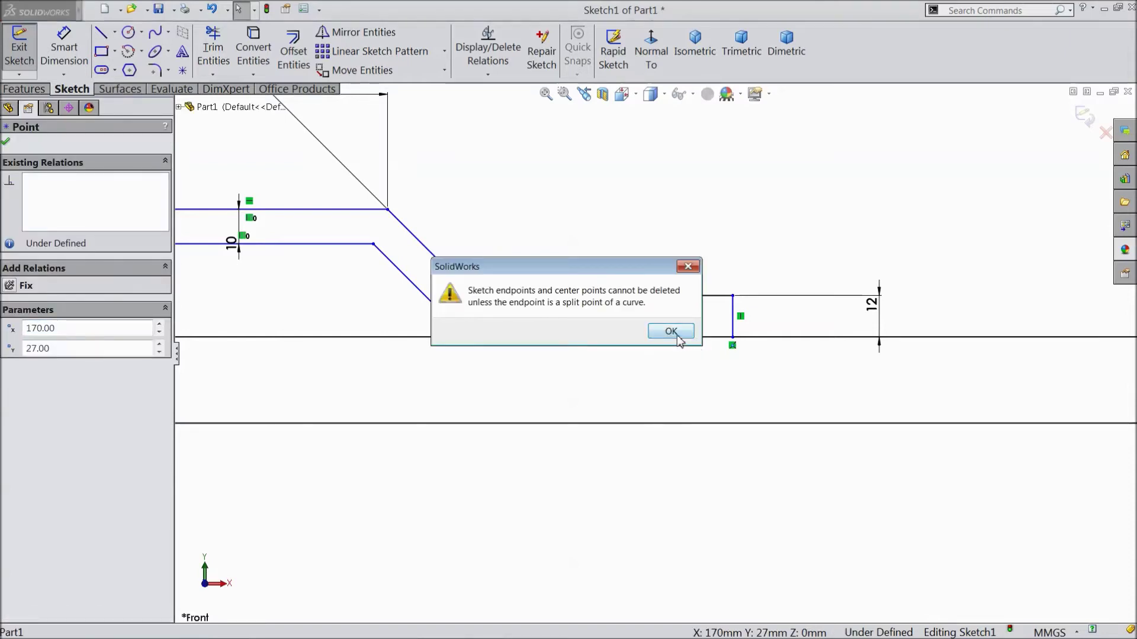
{"action": "left_click", "coordinate": [677, 335]}
{"action": "scroll", "coordinate": [701, 332], "scroll_direction": "down", "scroll_amount": 5}
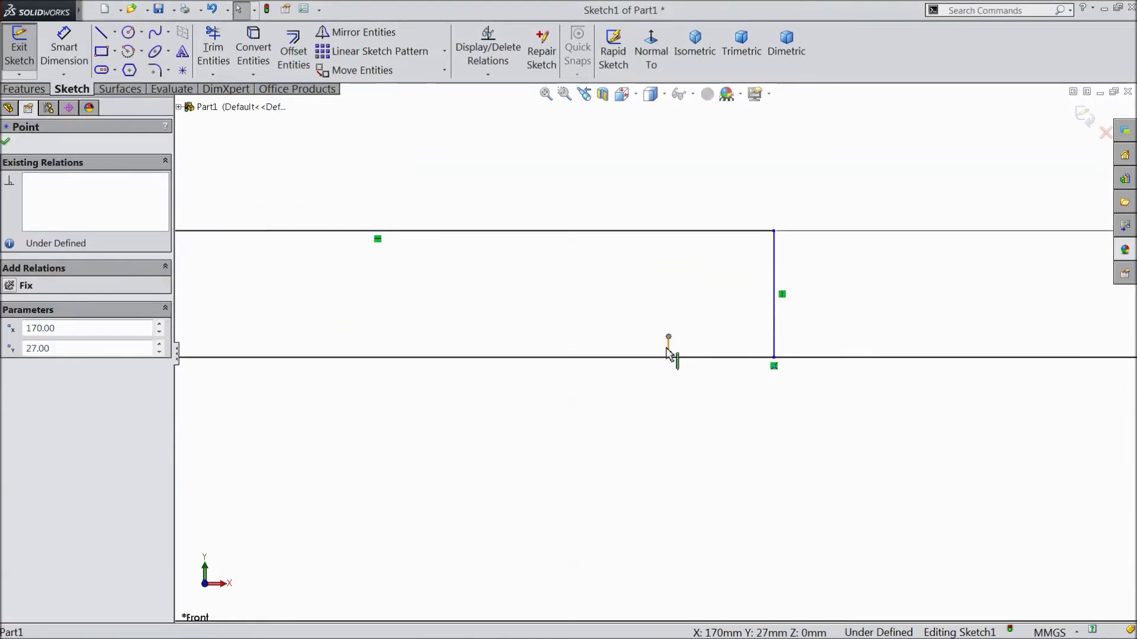
{"action": "left_click", "coordinate": [669, 349]}
{"action": "key", "text": "Delete"}
Close the left strip with a vertical end line and extend its lower diagonal to the bar's top edge
{"action": "scroll", "coordinate": [670, 355], "scroll_direction": "up", "scroll_amount": 6}
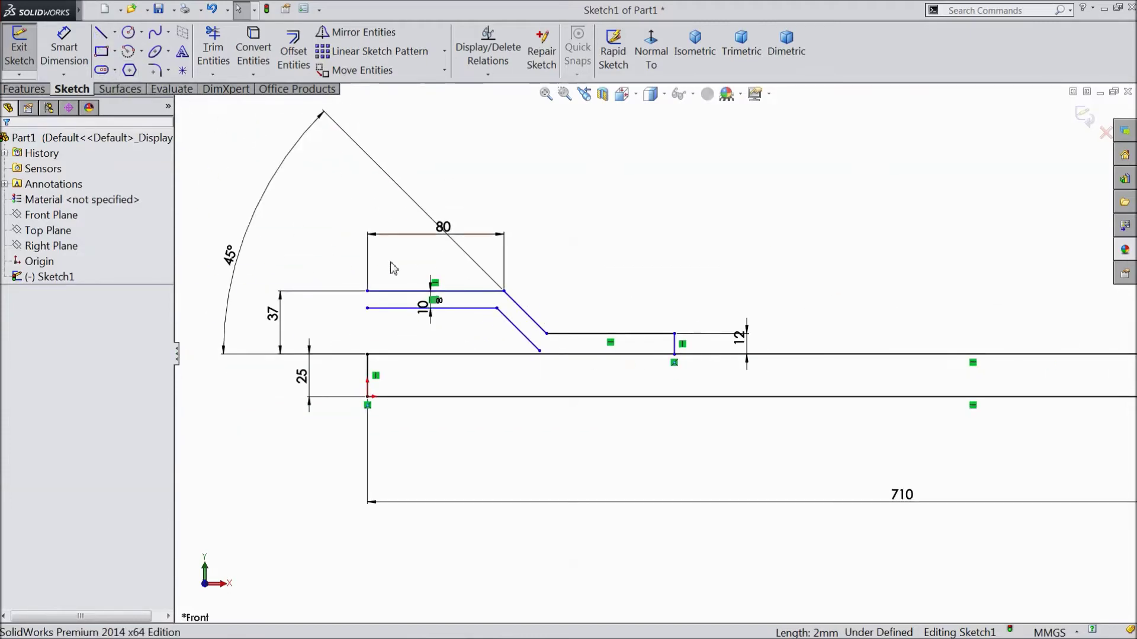
{"action": "left_click", "coordinate": [101, 37]}
{"action": "scroll", "coordinate": [373, 302], "scroll_direction": "down", "scroll_amount": 3}
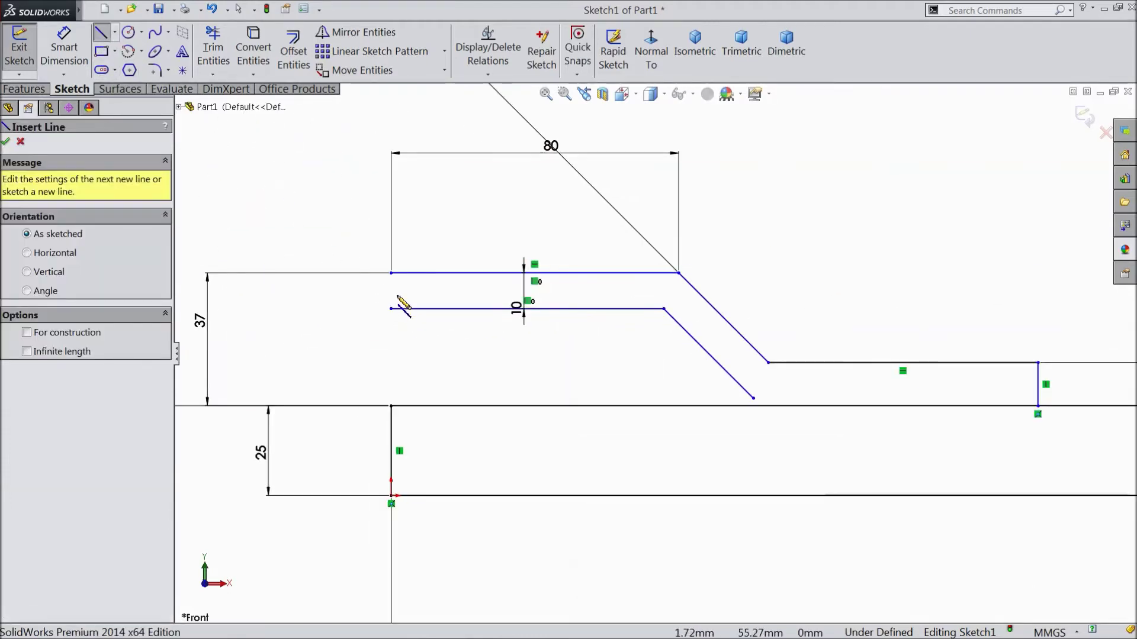
{"action": "left_click", "coordinate": [367, 291]}
{"action": "left_click", "coordinate": [391, 309]}
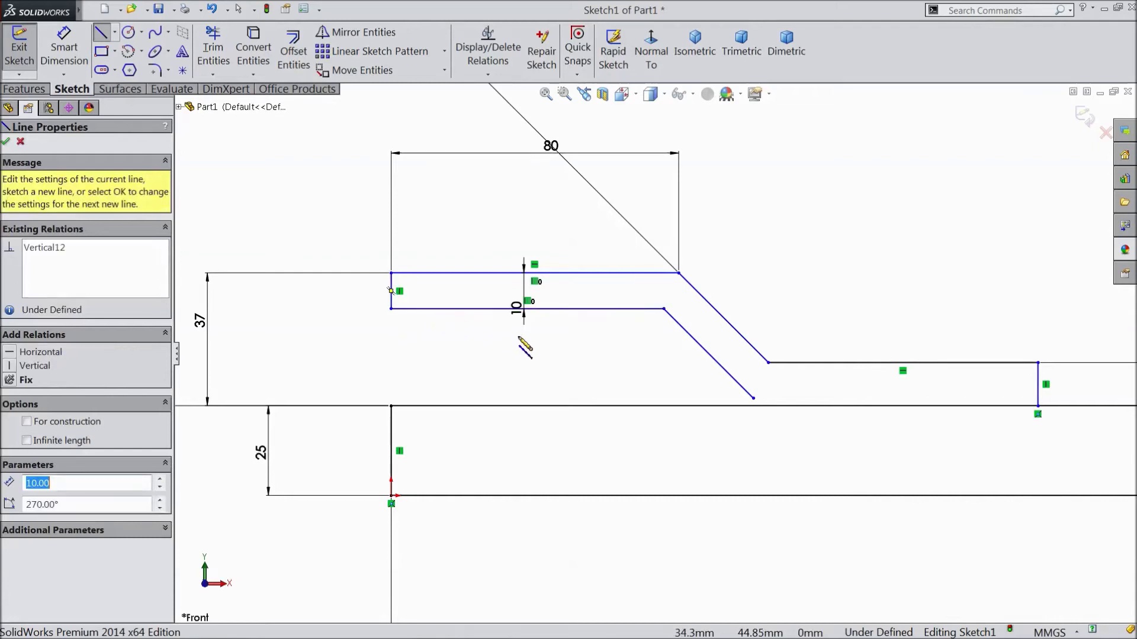
{"action": "scroll", "coordinate": [758, 411], "scroll_direction": "down", "scroll_amount": 2}
{"action": "left_click", "coordinate": [739, 389]}
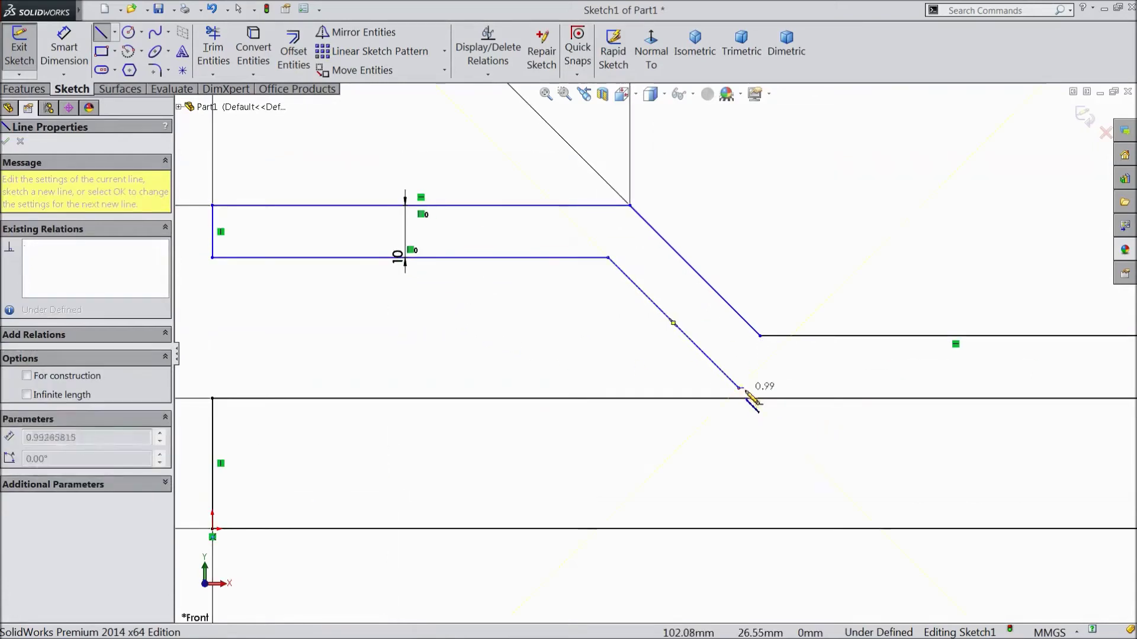
{"action": "left_click", "coordinate": [749, 398]}
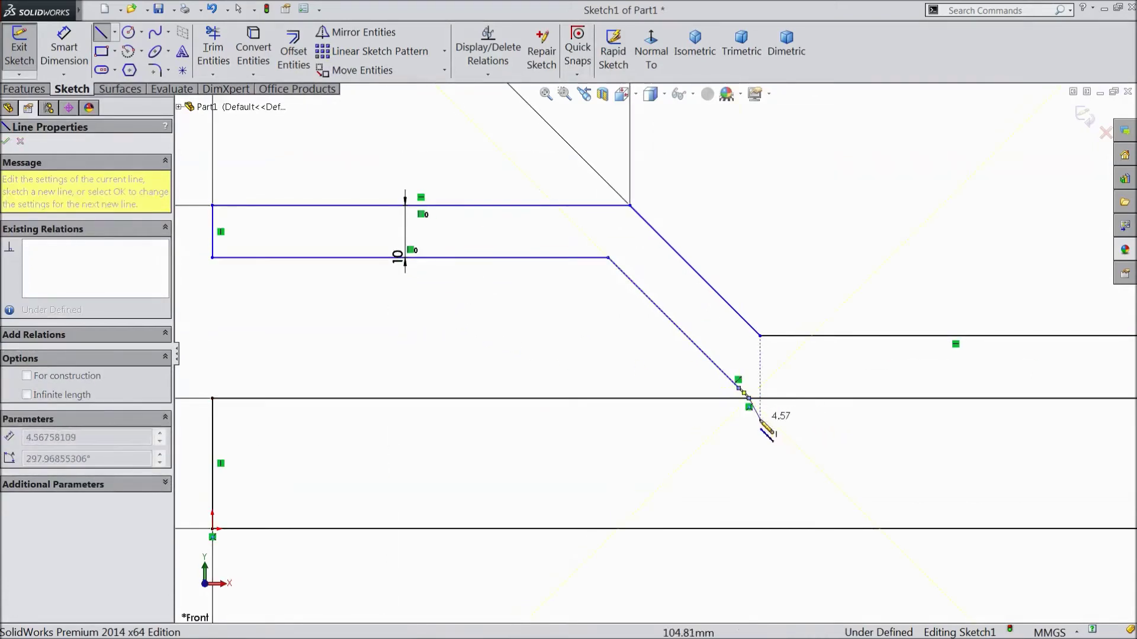
{"action": "key", "text": "Escape"}
Close the right strip with a 10 mm vertical end line and extend its lower diagonal to the bar
{"action": "scroll", "coordinate": [704, 414], "scroll_direction": "up", "scroll_amount": 5}
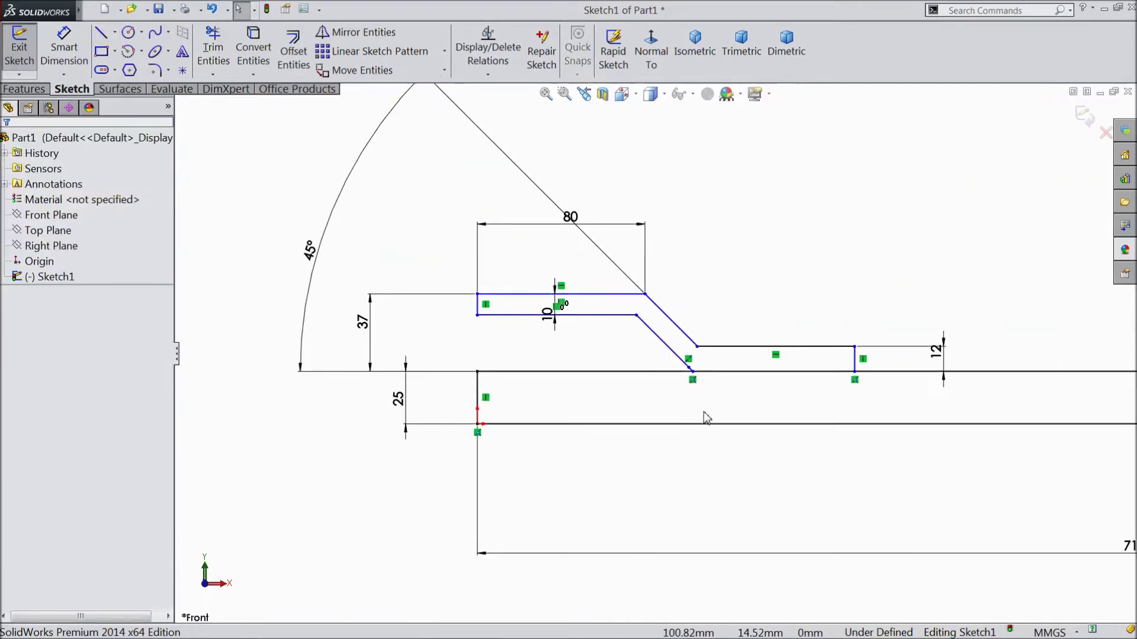
{"action": "scroll", "coordinate": [704, 411], "scroll_direction": "up", "scroll_amount": 4}
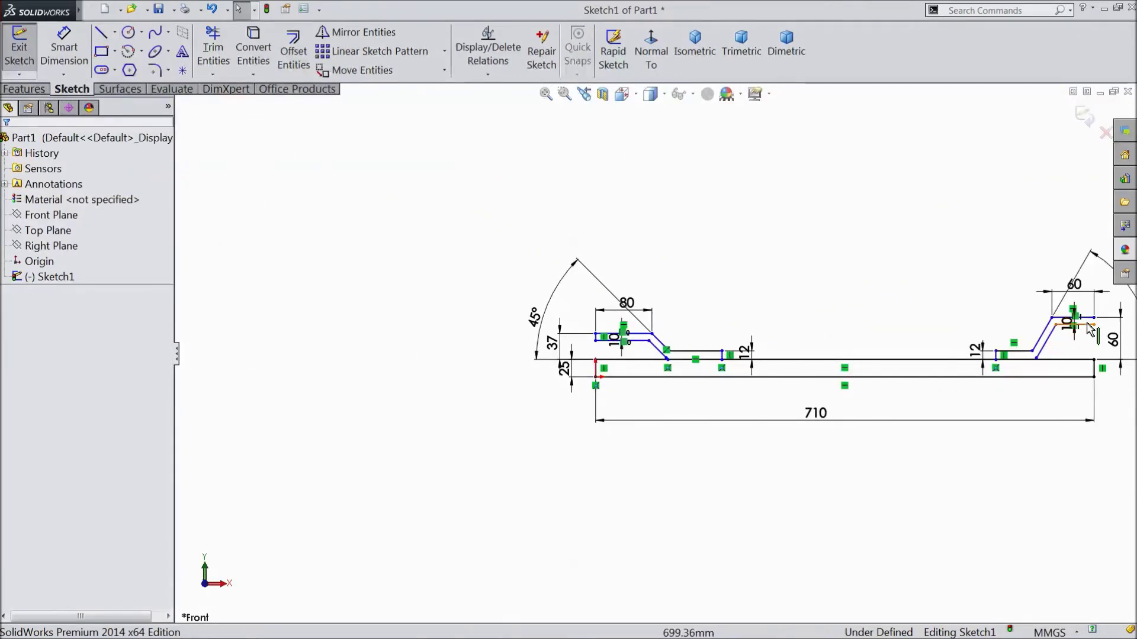
{"action": "scroll", "coordinate": [1075, 343], "scroll_direction": "down", "scroll_amount": 5}
{"action": "scroll", "coordinate": [933, 363], "scroll_direction": "down", "scroll_amount": 3}
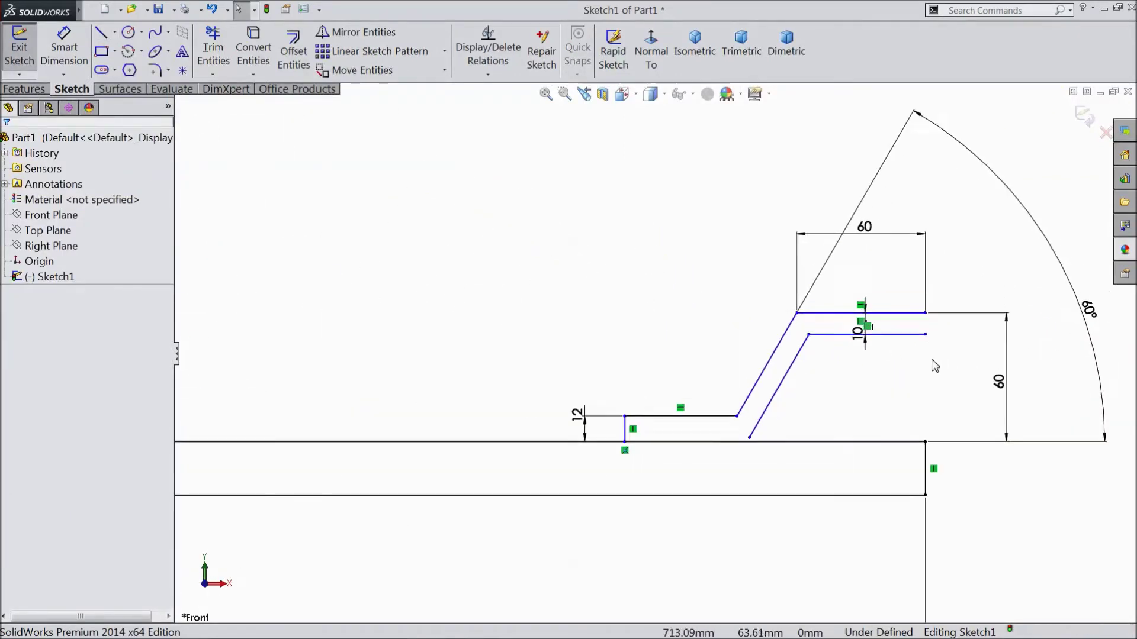
{"action": "left_click", "coordinate": [100, 32]}
{"action": "left_click", "coordinate": [912, 304]}
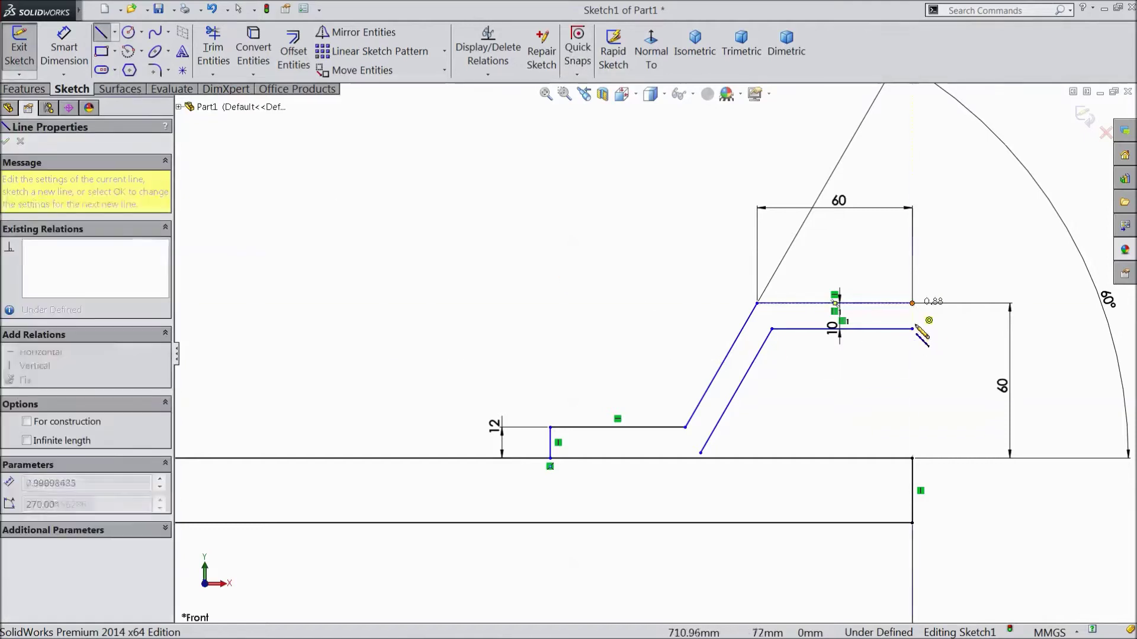
{"action": "left_click", "coordinate": [912, 329]}
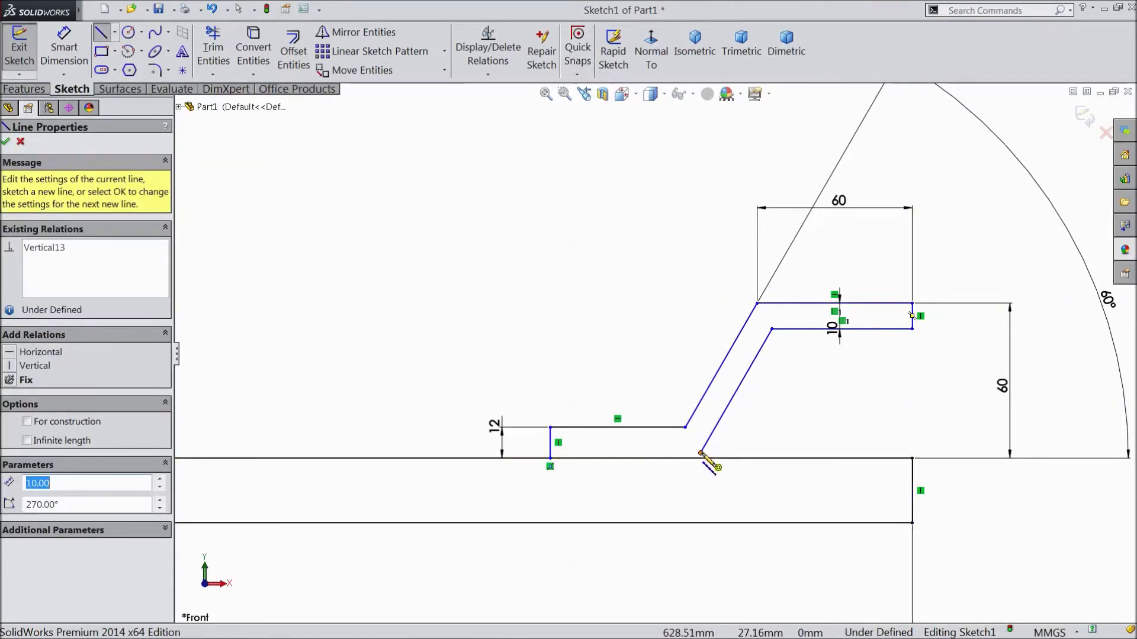
{"action": "scroll", "coordinate": [703, 453], "scroll_direction": "down", "scroll_amount": 3}
{"action": "left_click", "coordinate": [691, 416]}
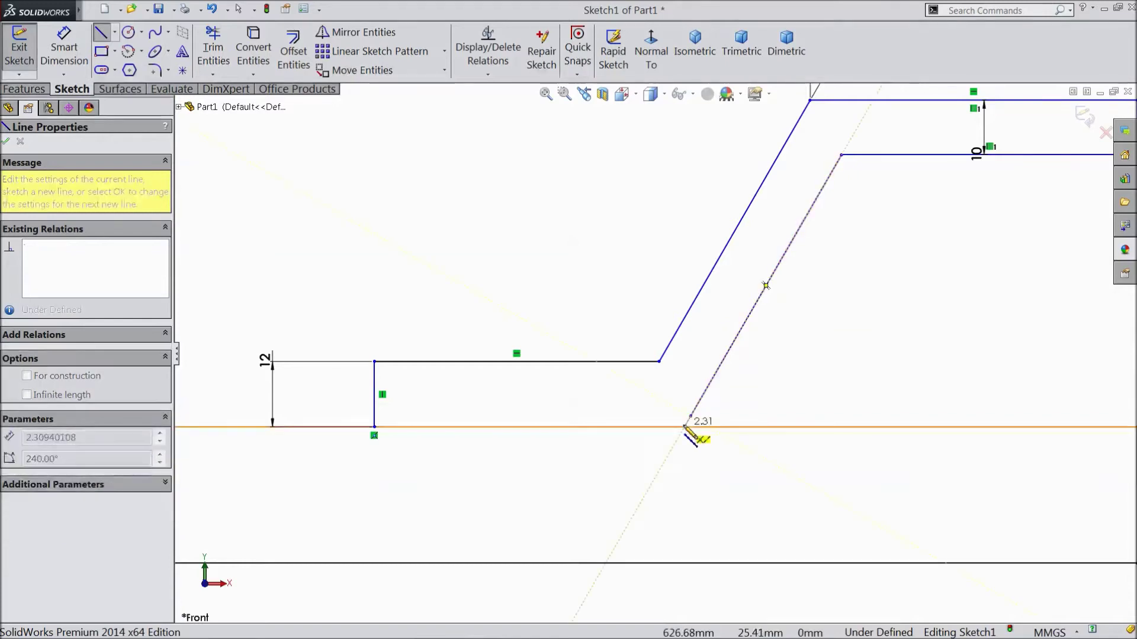
{"action": "left_click", "coordinate": [685, 426]}
{"action": "key", "text": "Escape"}
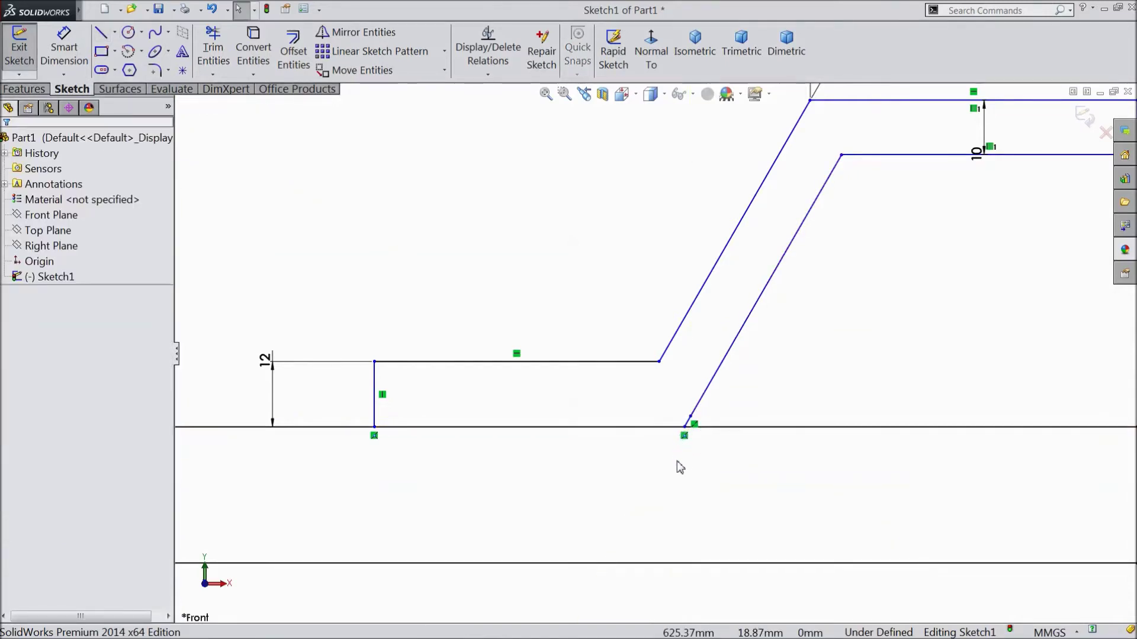
{"action": "scroll", "coordinate": [670, 453], "scroll_direction": "up", "scroll_amount": 8}
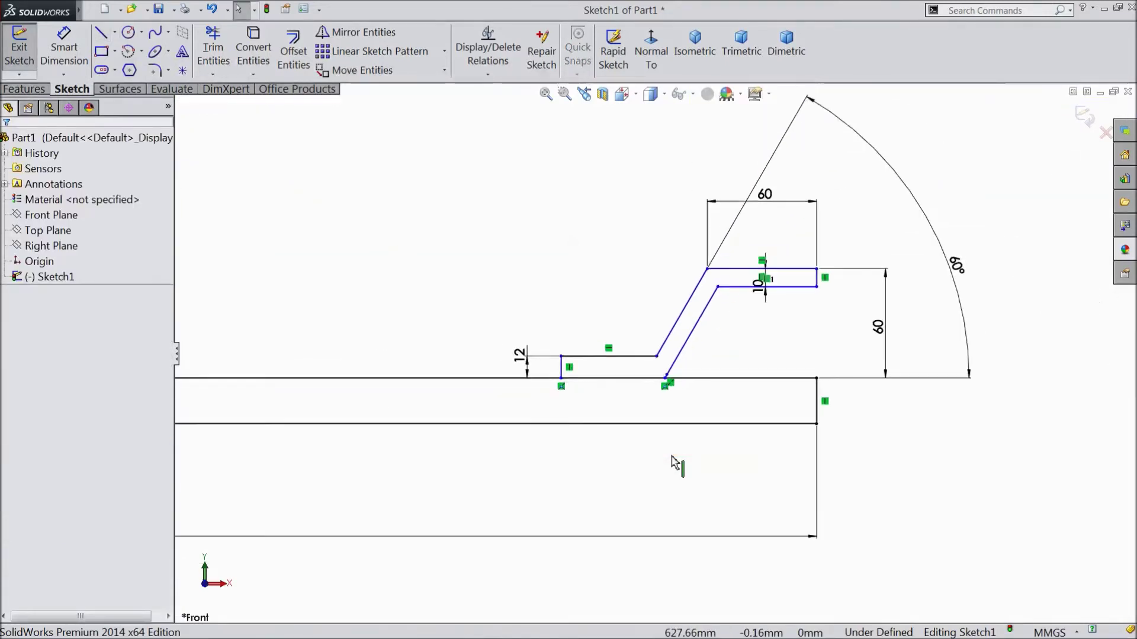
{"action": "scroll", "coordinate": [659, 457], "scroll_direction": "up", "scroll_amount": 2}
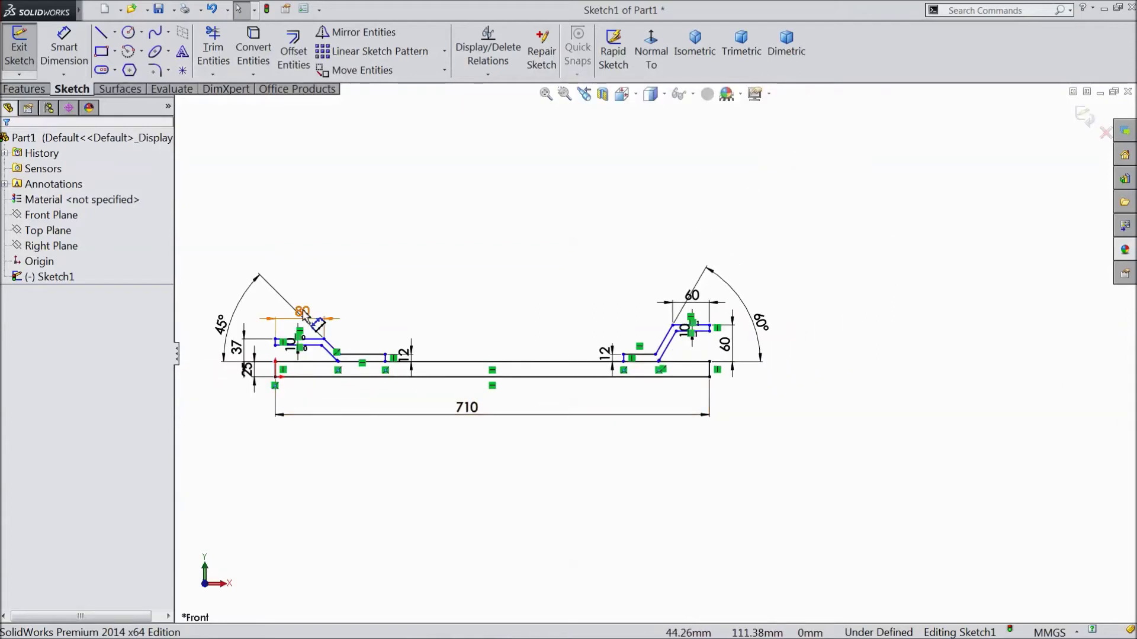
Extrude the main bar, left offset strip and right end regions 70 mm as Boss-Extrude1
{"action": "key", "text": "f"}
{"action": "left_click", "coordinate": [24, 89]}
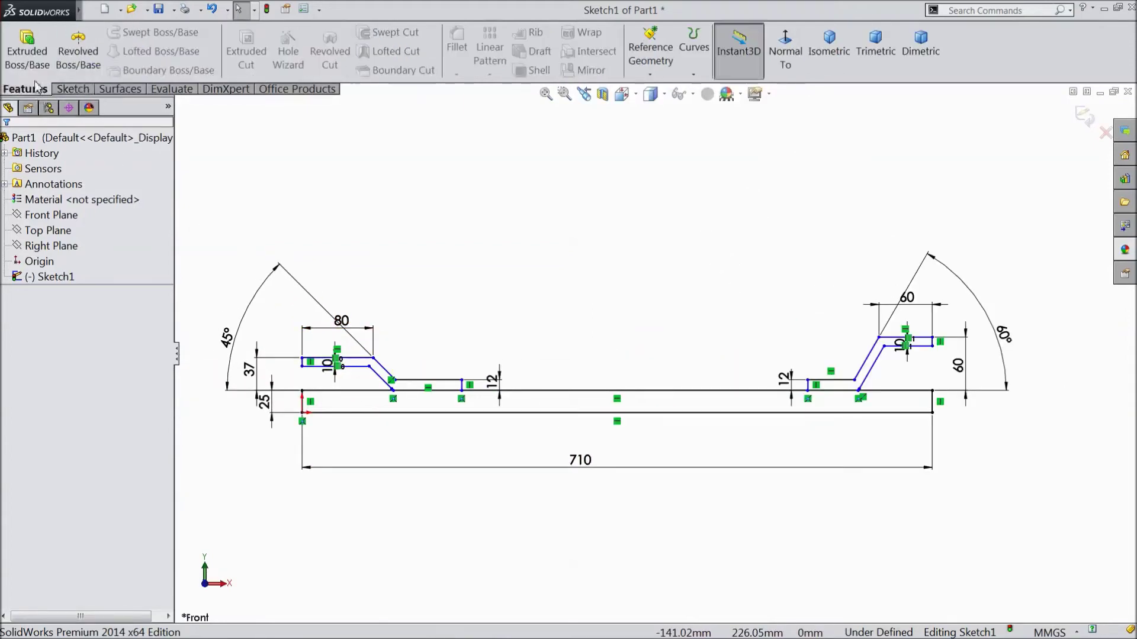
{"action": "left_click", "coordinate": [27, 50]}
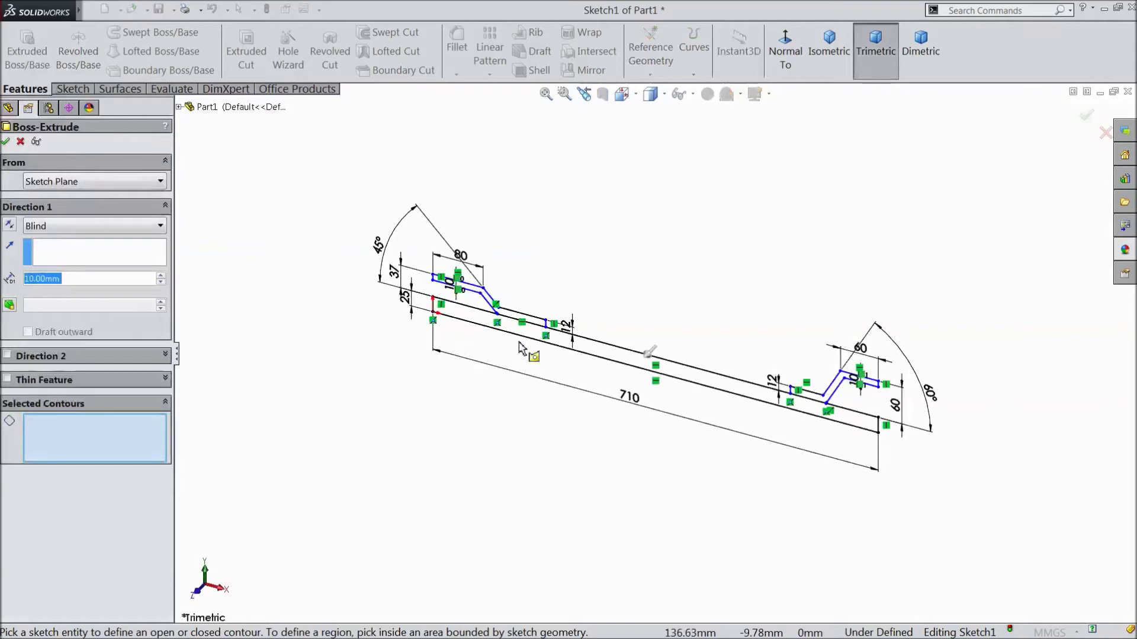
{"action": "scroll", "coordinate": [619, 355], "scroll_direction": "down", "scroll_amount": 3}
{"action": "left_click", "coordinate": [424, 304]}
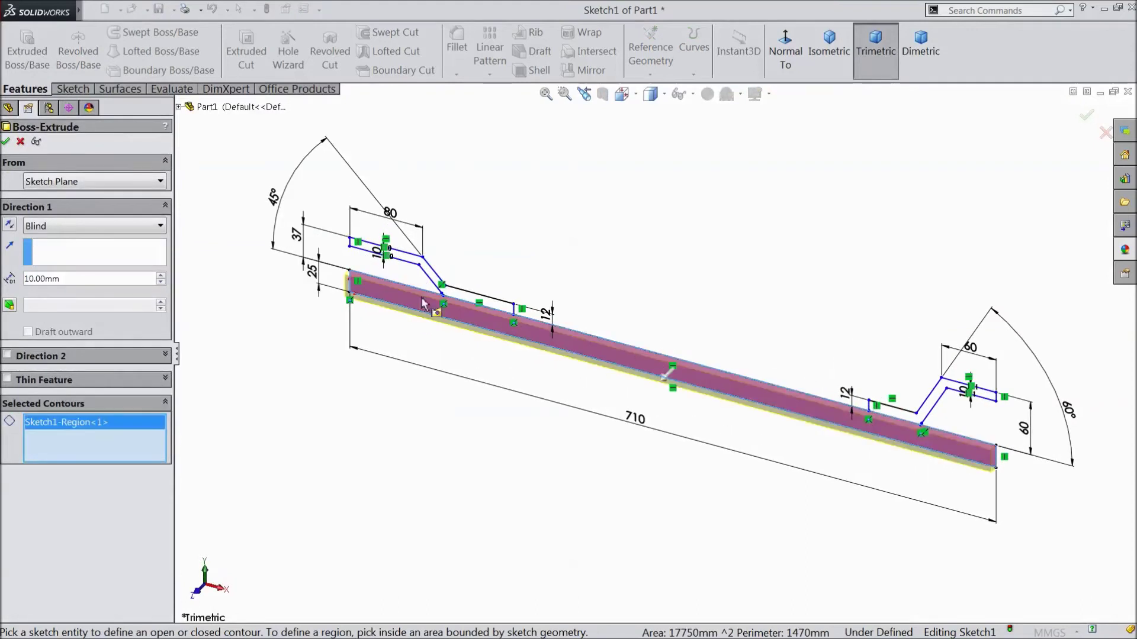
{"action": "left_click", "coordinate": [402, 265]}
{"action": "left_click", "coordinate": [931, 408]}
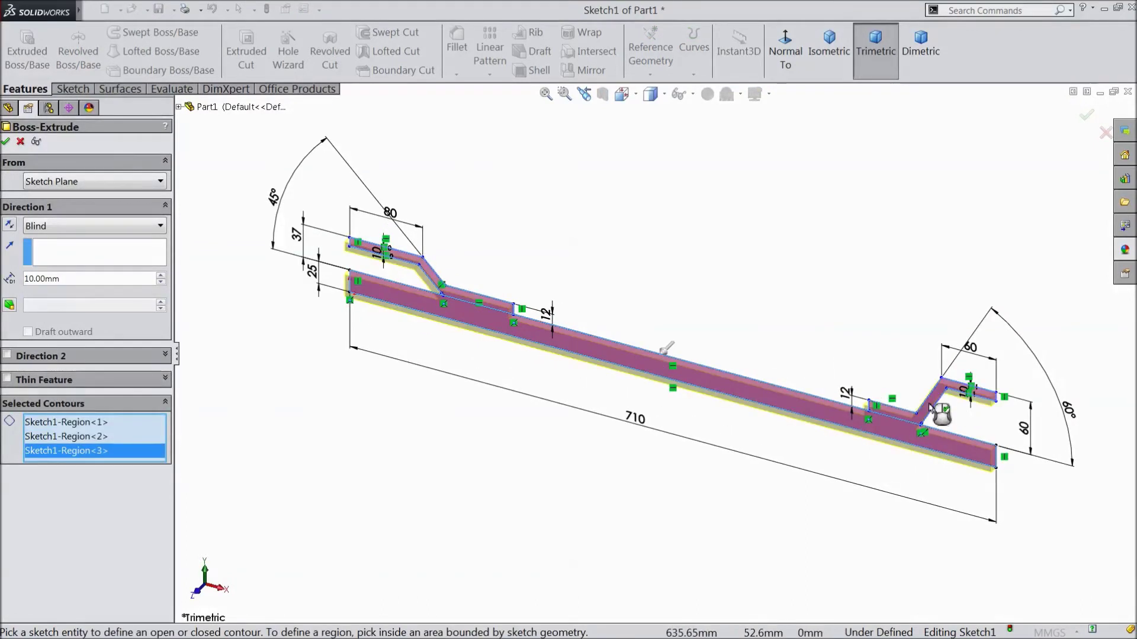
{"action": "left_click", "coordinate": [160, 276]}
{"action": "left_click", "coordinate": [160, 276]}
{"action": "left_click", "coordinate": [160, 276]}
{"action": "left_click", "coordinate": [161, 276]}
{"action": "left_click", "coordinate": [161, 276]}
{"action": "left_click", "coordinate": [161, 276]}
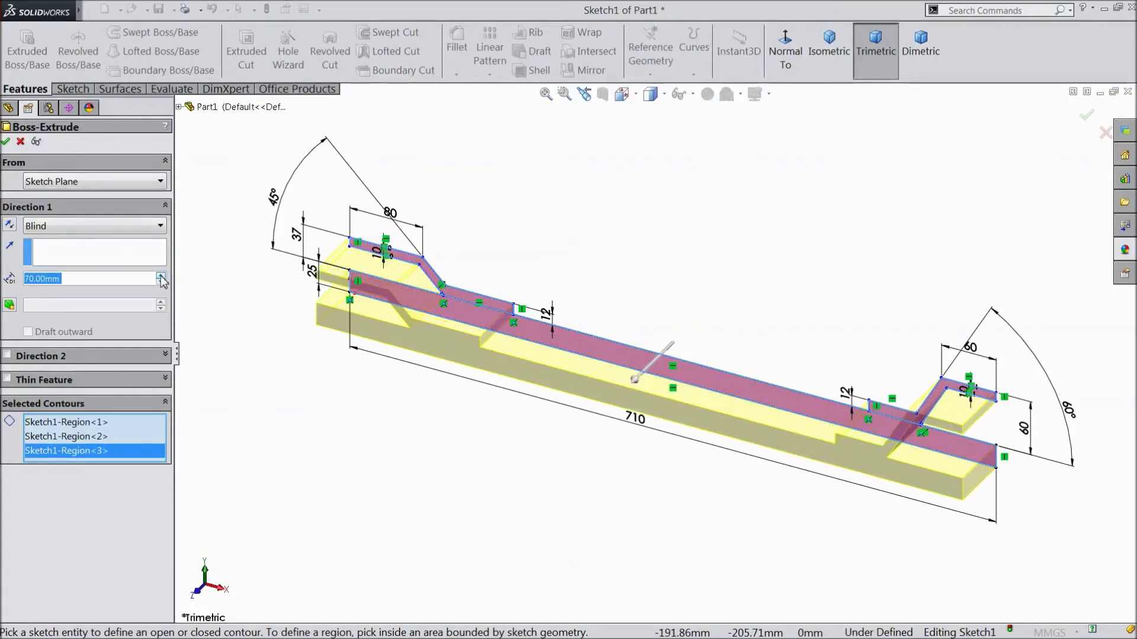
{"action": "left_click", "coordinate": [5, 142]}
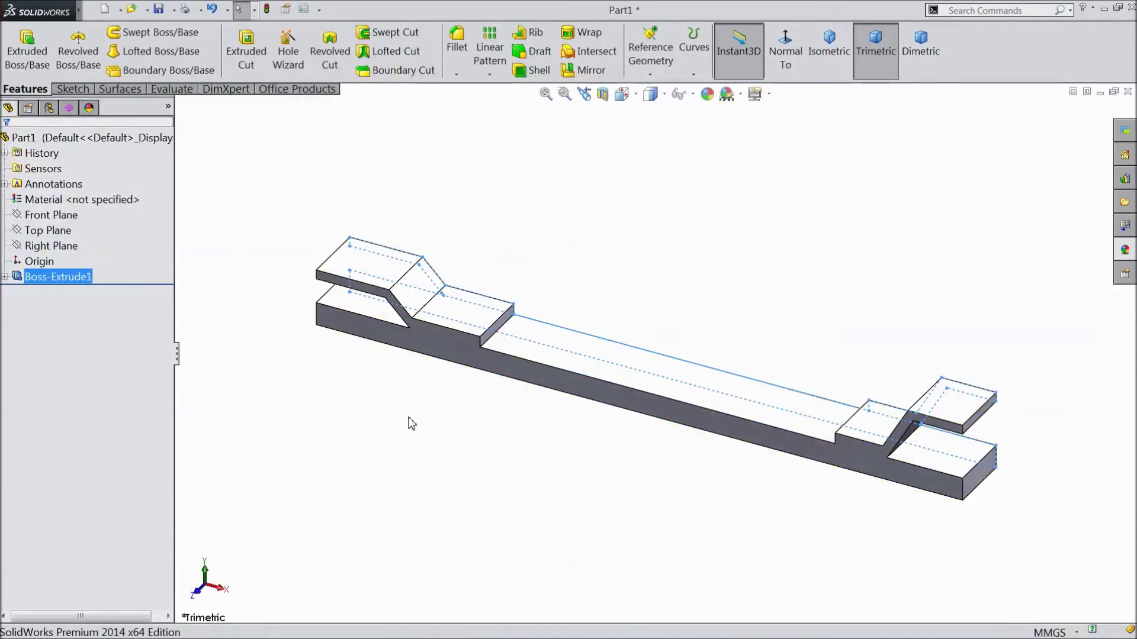
{"action": "left_click", "coordinate": [411, 424]}
Start a fillet and pick the slanted step edges at the left and right ends
{"action": "mouse_move", "coordinate": [409, 423]}
{"action": "middle_mouse_down"}
{"action": "mouse_move", "coordinate": [408, 379]}
{"action": "mouse_move", "coordinate": [420, 425]}
{"action": "middle_mouse_up"}
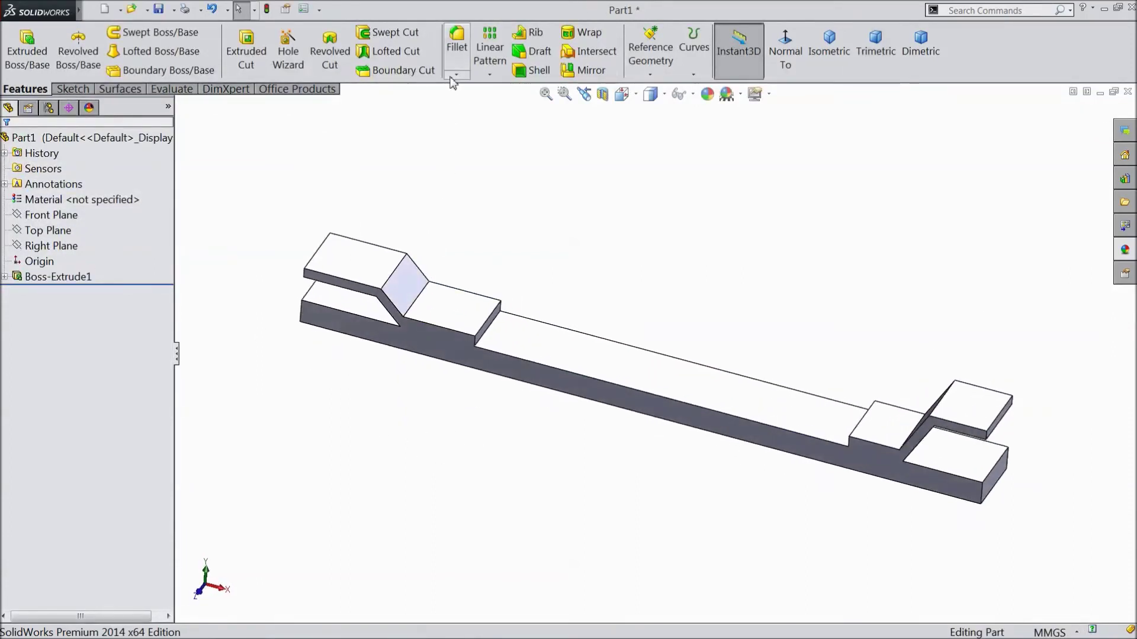
{"action": "left_click", "coordinate": [463, 59]}
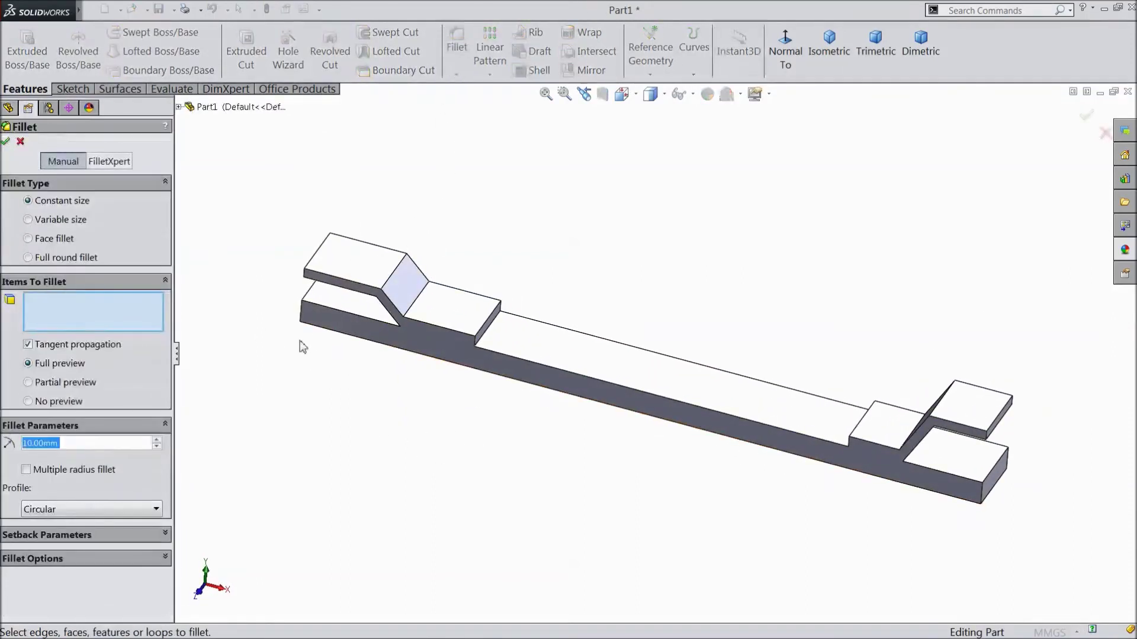
{"action": "left_click", "coordinate": [396, 282]}
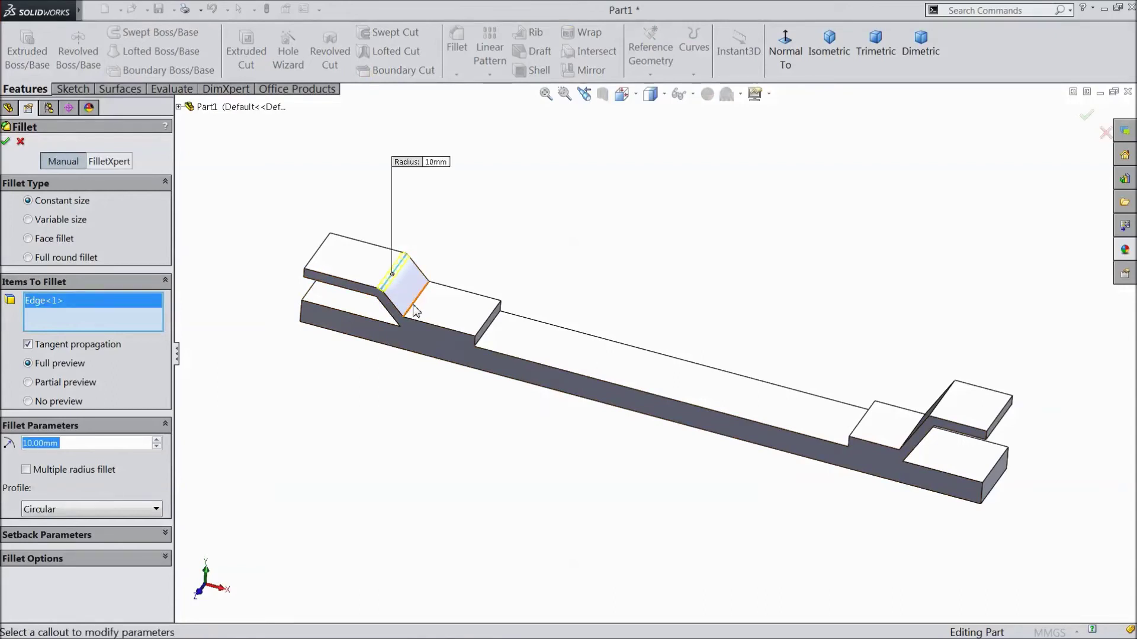
{"action": "left_click", "coordinate": [416, 312]}
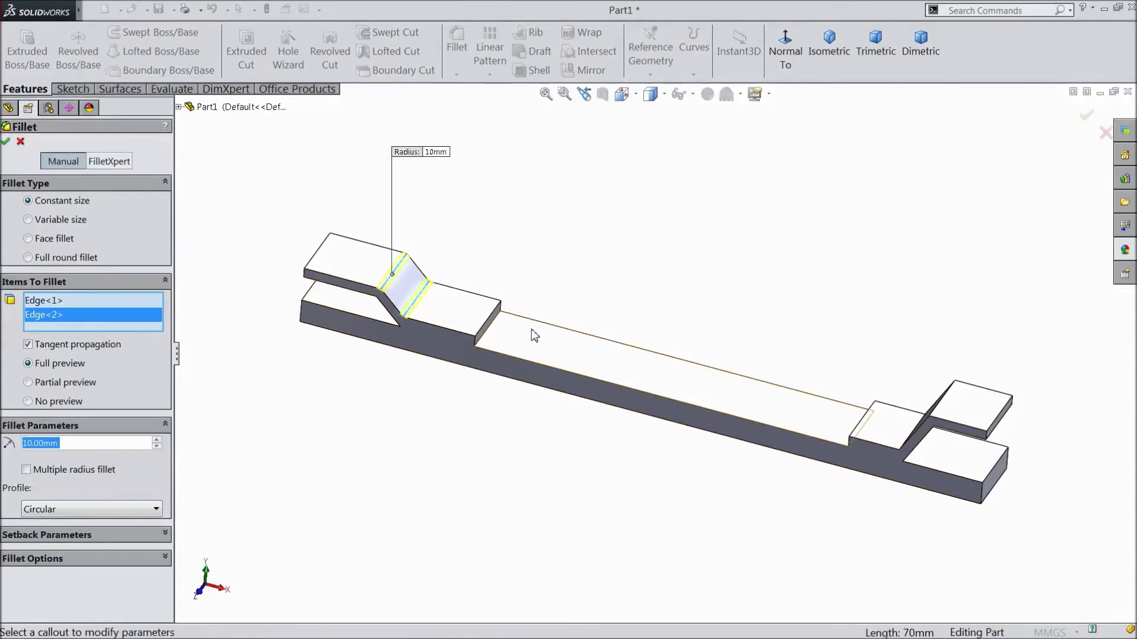
{"action": "left_click", "coordinate": [949, 397]}
{"action": "middle_click_drag", "start_coordinate": [898, 355], "coordinate": [927, 368]}
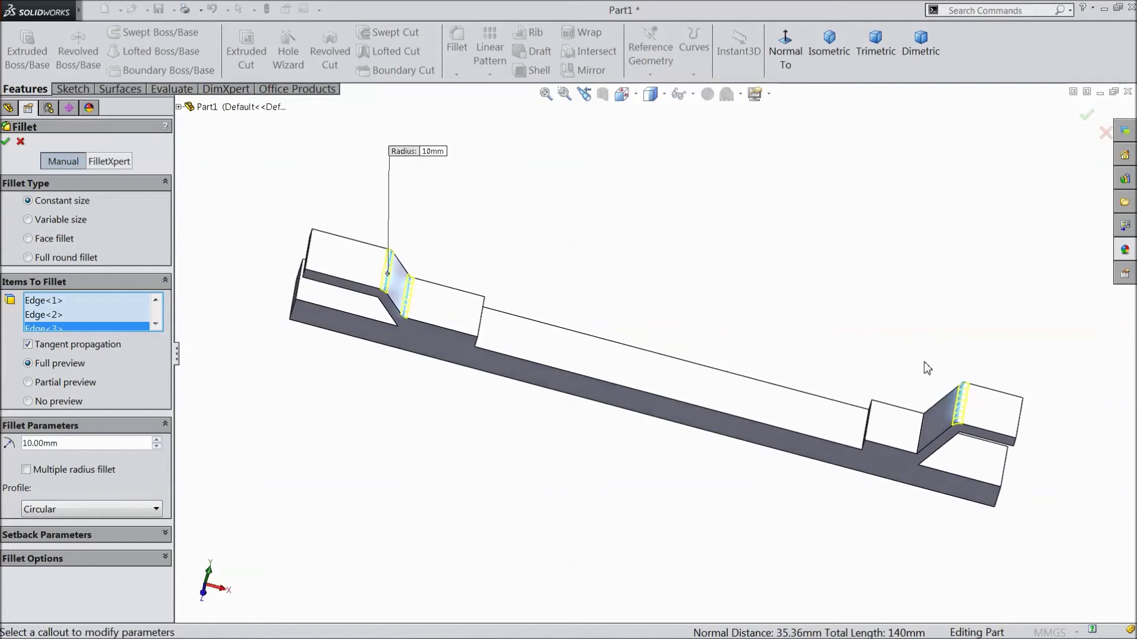
{"action": "left_click", "coordinate": [921, 438]}
Add the slot corner edges at both ends and apply the 10 mm fillet as Fillet1
{"action": "middle_click_drag", "start_coordinate": [456, 453], "coordinate": [465, 292]}
{"action": "scroll", "coordinate": [400, 254], "scroll_direction": "up", "scroll_amount": 3}
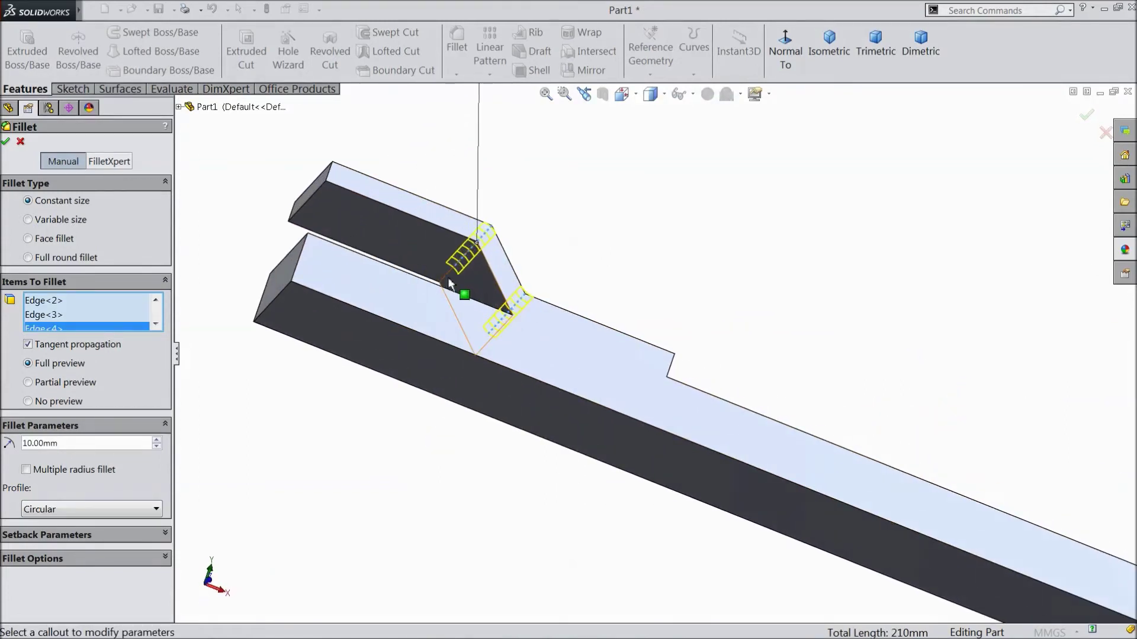
{"action": "left_click", "coordinate": [450, 283]}
{"action": "scroll", "coordinate": [817, 468], "scroll_direction": "down", "scroll_amount": 4}
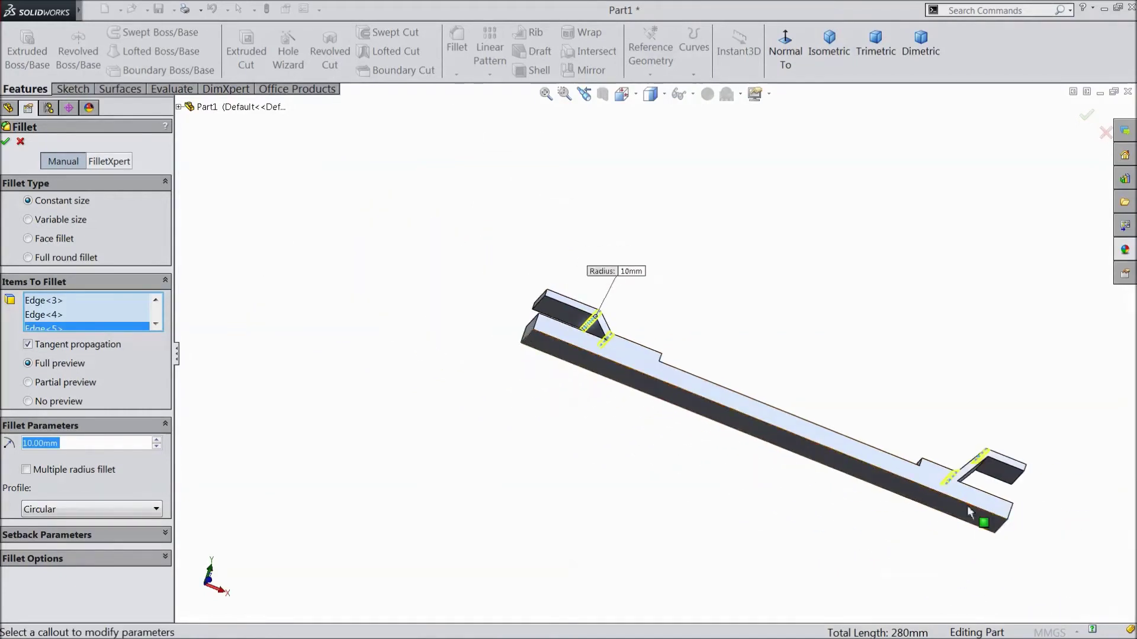
{"action": "scroll", "coordinate": [1000, 494], "scroll_direction": "up", "scroll_amount": 3}
{"action": "middle_click_drag", "start_coordinate": [976, 489], "coordinate": [951, 474]}
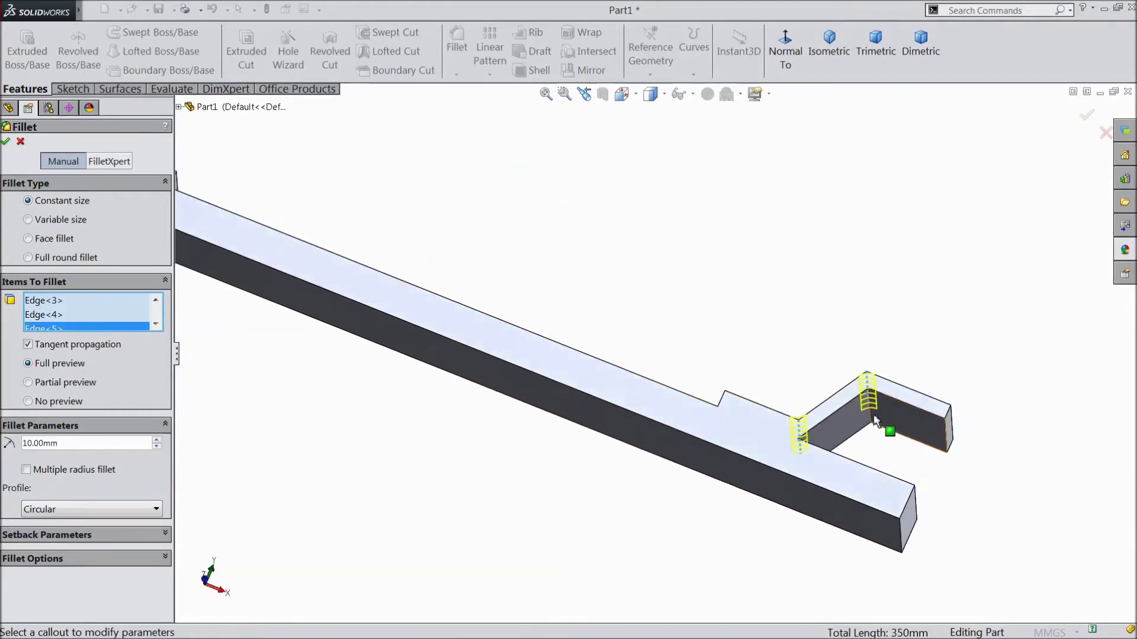
{"action": "scroll", "coordinate": [829, 414], "scroll_direction": "up", "scroll_amount": 3}
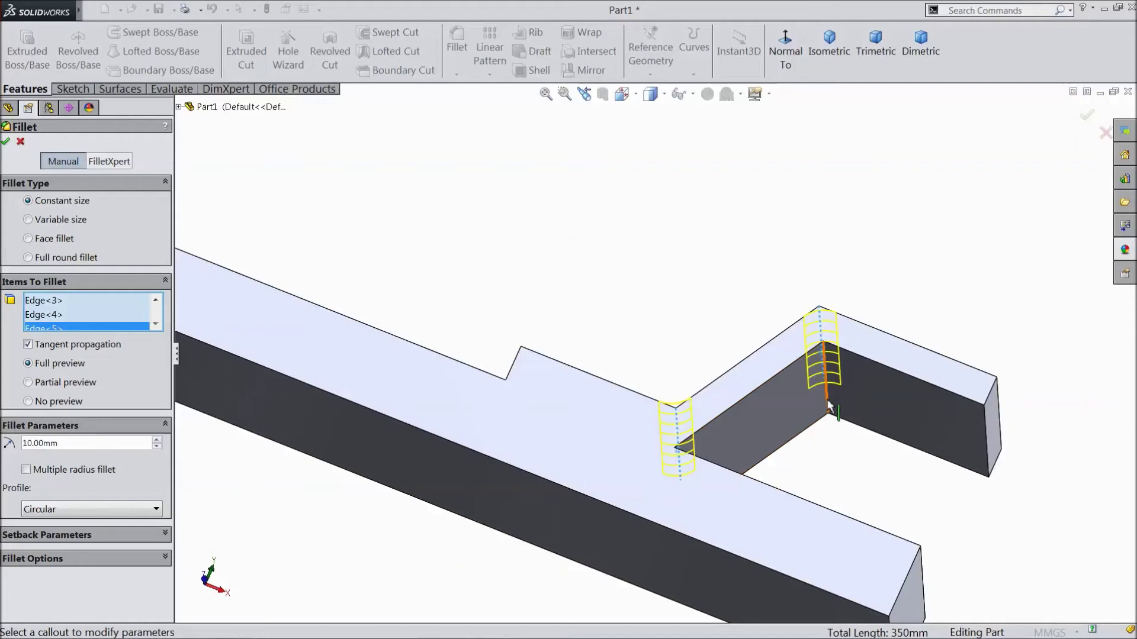
{"action": "left_click", "coordinate": [829, 407]}
{"action": "left_click", "coordinate": [1087, 116]}
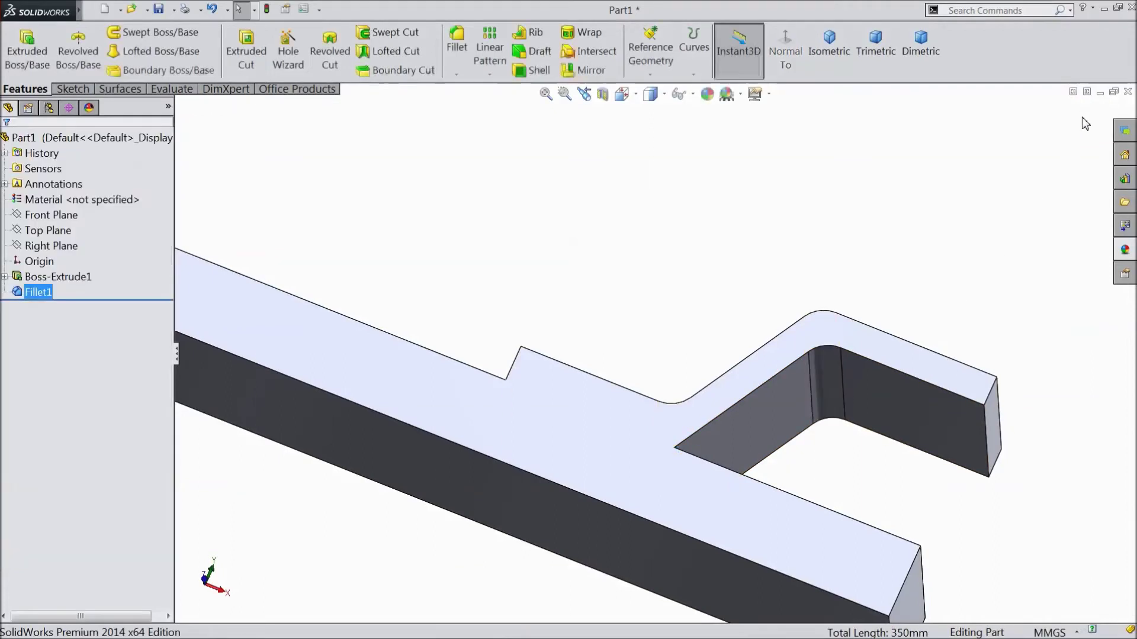
{"action": "scroll", "coordinate": [822, 386], "scroll_direction": "up", "scroll_amount": 4}
{"action": "scroll", "coordinate": [598, 260], "scroll_direction": "up", "scroll_amount": 2}
{"action": "middle_click_drag", "start_coordinate": [598, 260], "coordinate": [672, 375]}
{"action": "scroll", "coordinate": [672, 310], "scroll_direction": "down", "scroll_amount": 3}
Start a new sketch on the bar's raised end face and view it Normal To
{"action": "left_click", "coordinate": [729, 385]}
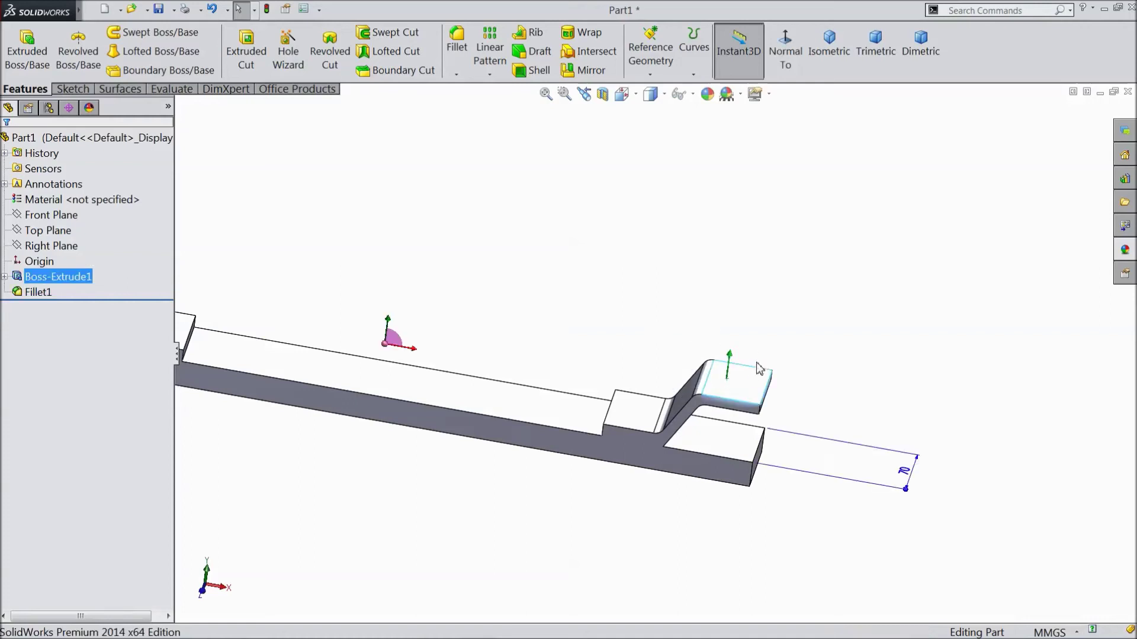
{"action": "left_click", "coordinate": [772, 350]}
{"action": "left_click", "coordinate": [655, 57]}
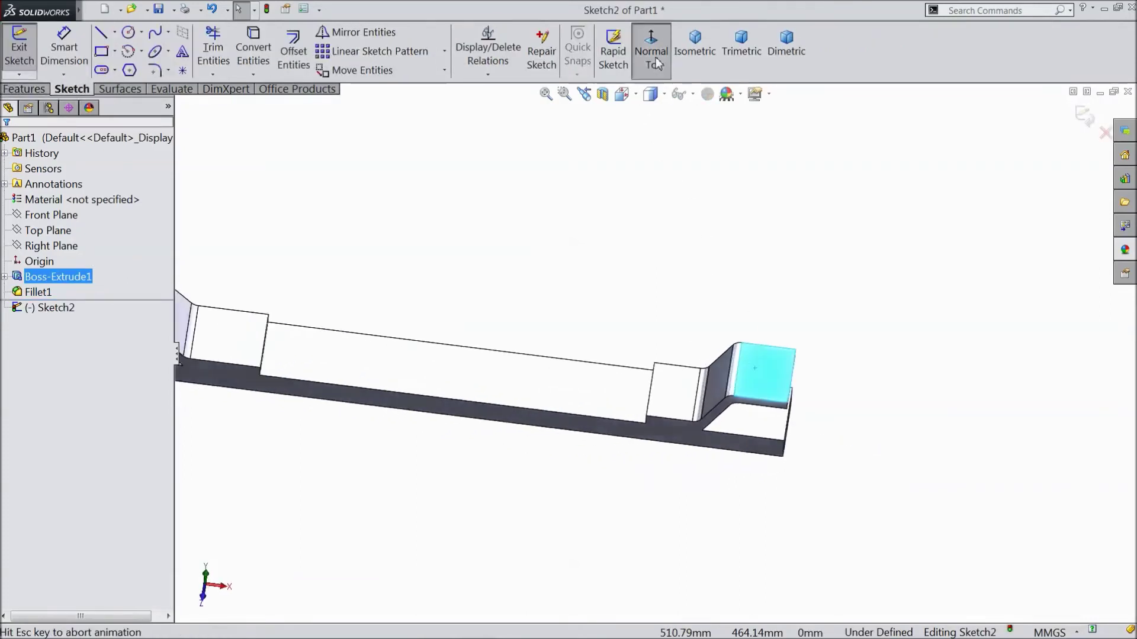
Draw one circle near the right end and another near the left end
{"action": "left_click", "coordinate": [128, 33]}
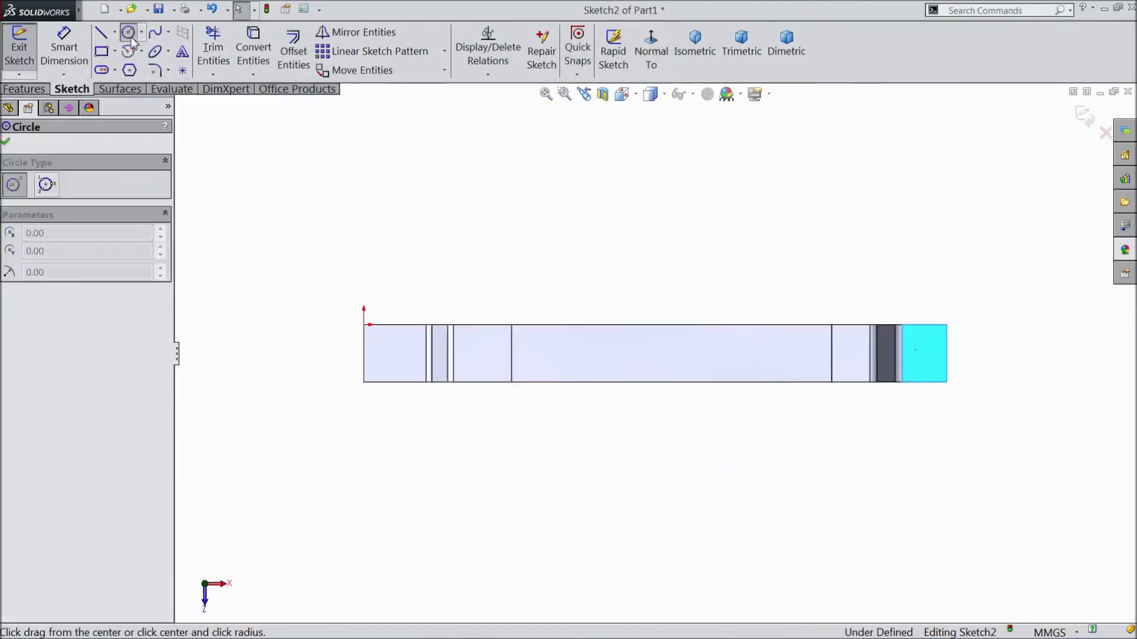
{"action": "scroll", "coordinate": [892, 379], "scroll_direction": "down", "scroll_amount": 3}
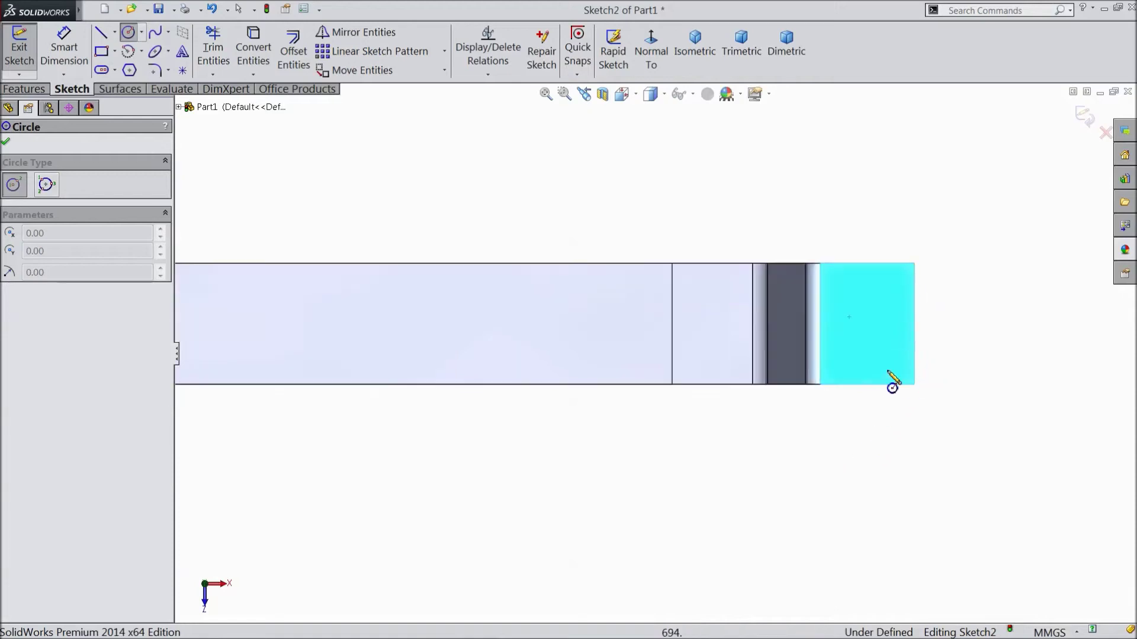
{"action": "left_click", "coordinate": [867, 326]}
{"action": "left_click", "coordinate": [882, 330]}
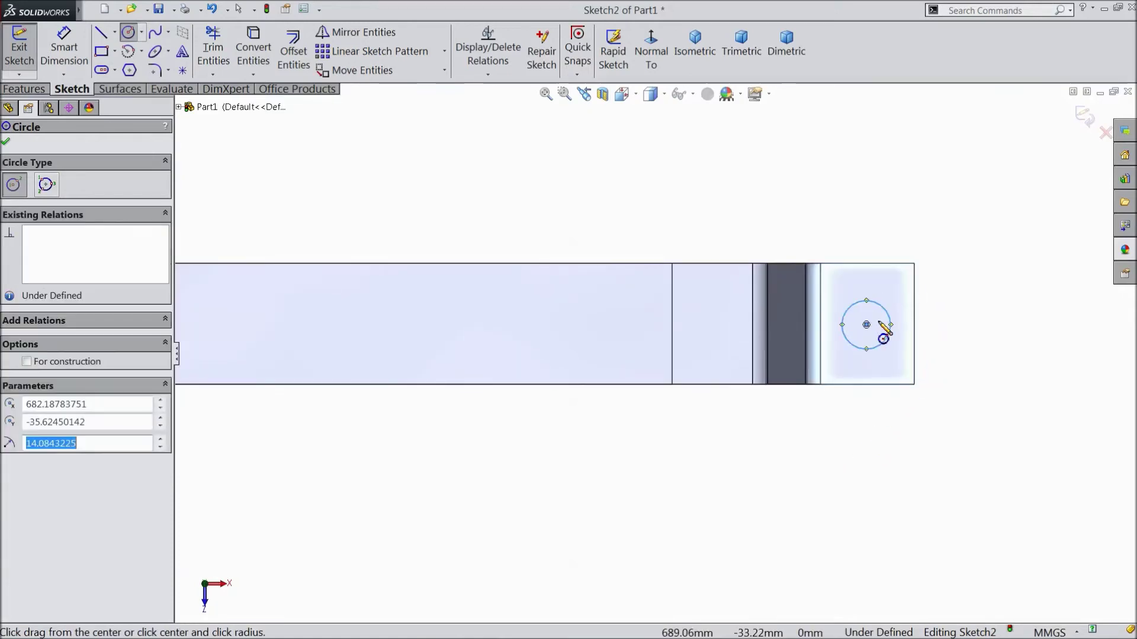
{"action": "scroll", "coordinate": [883, 333], "scroll_direction": "up", "scroll_amount": 4}
{"action": "scroll", "coordinate": [419, 353], "scroll_direction": "down", "scroll_amount": 3}
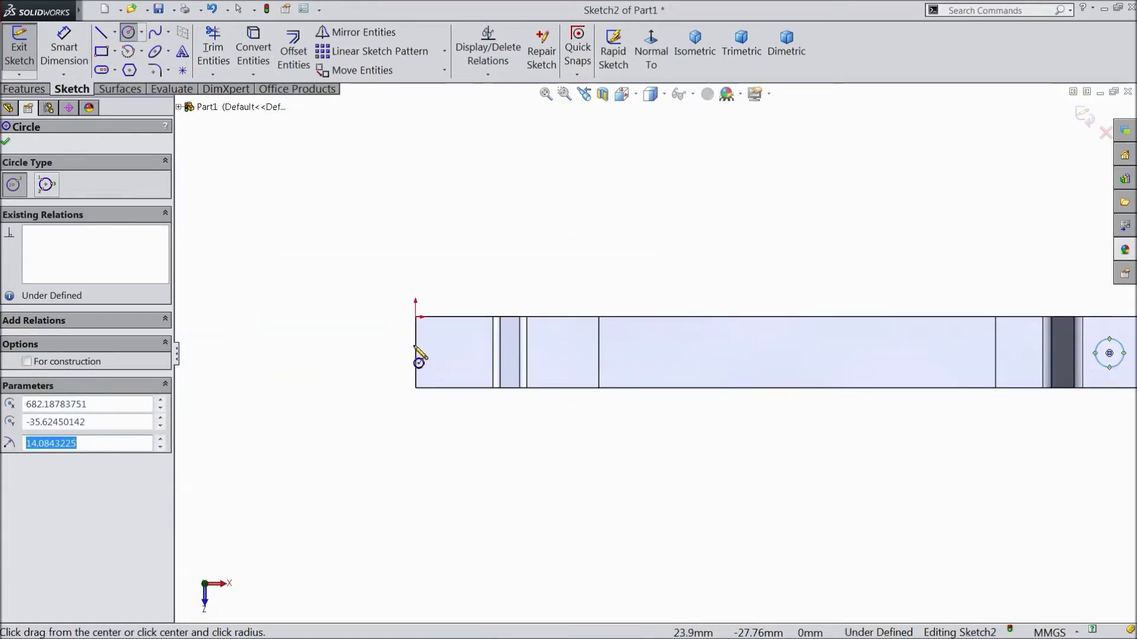
{"action": "left_click", "coordinate": [473, 356]}
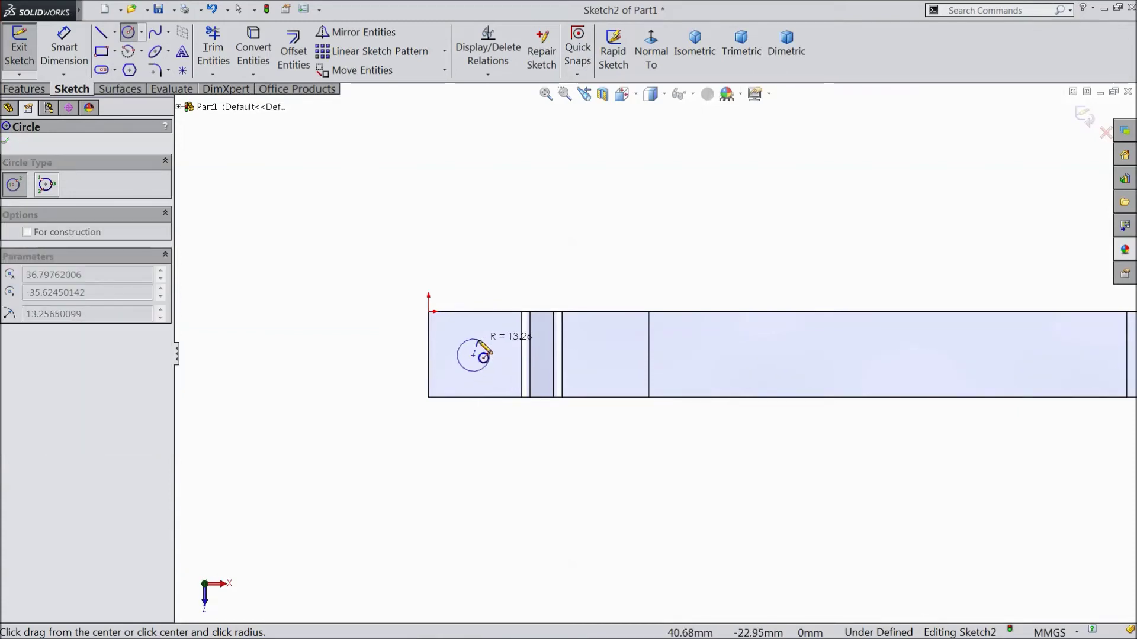
{"action": "left_click", "coordinate": [493, 355]}
Dimension the left circle to Ø25 mm, centred 30 mm from the bar's left edge
{"action": "left_click", "coordinate": [65, 56]}
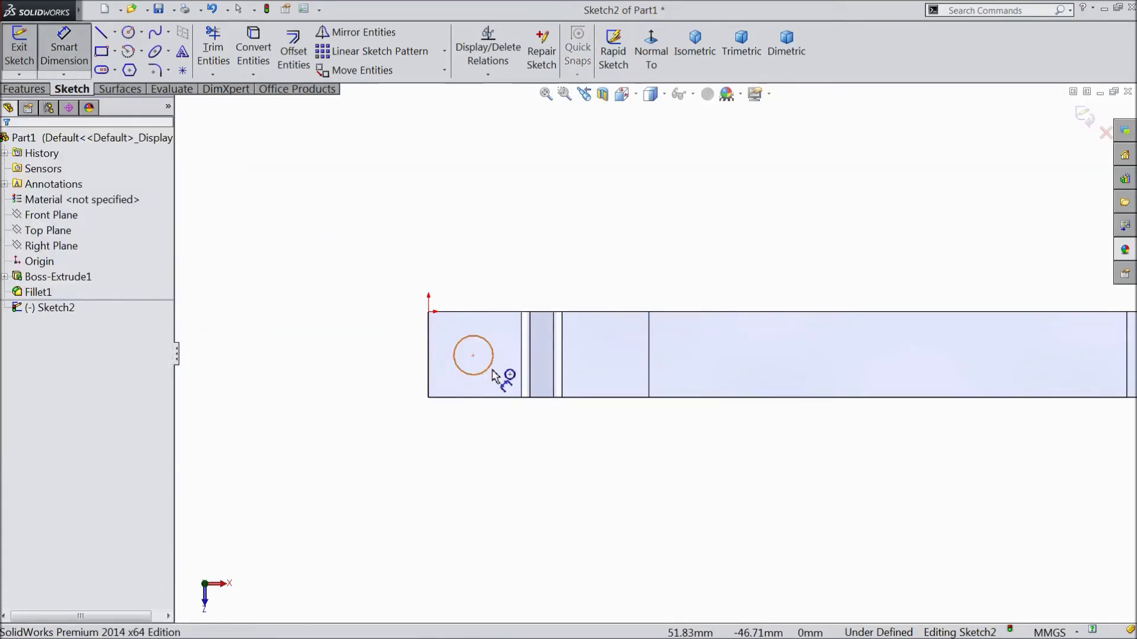
{"action": "left_click", "coordinate": [493, 357]}
{"action": "left_click", "coordinate": [483, 271]}
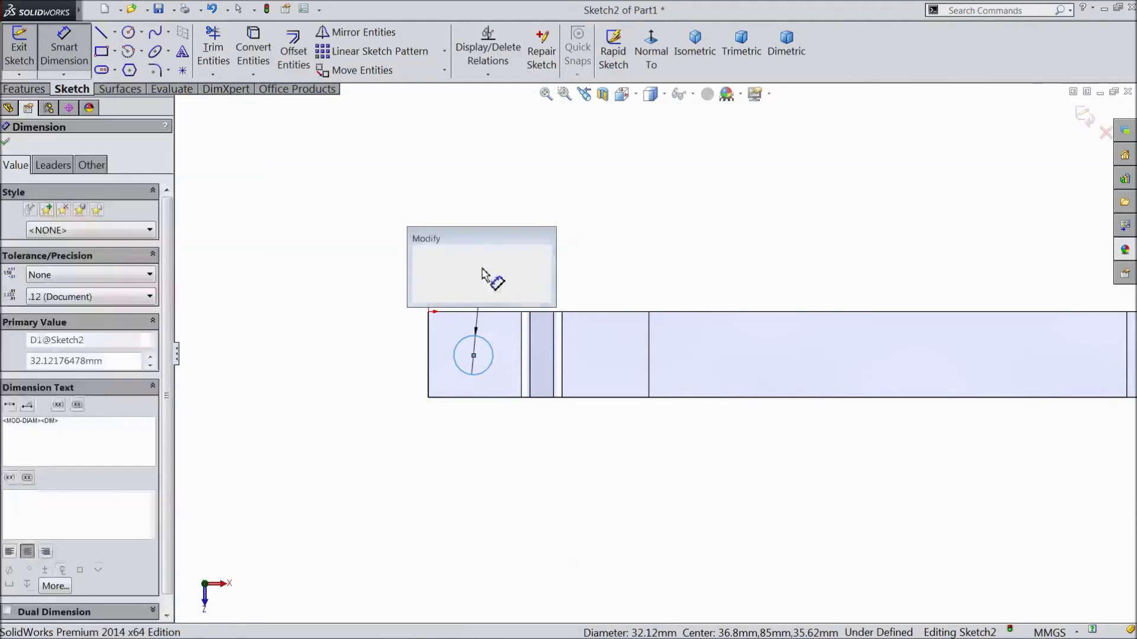
{"action": "type", "text": "25"}
{"action": "left_click", "coordinate": [418, 253]}
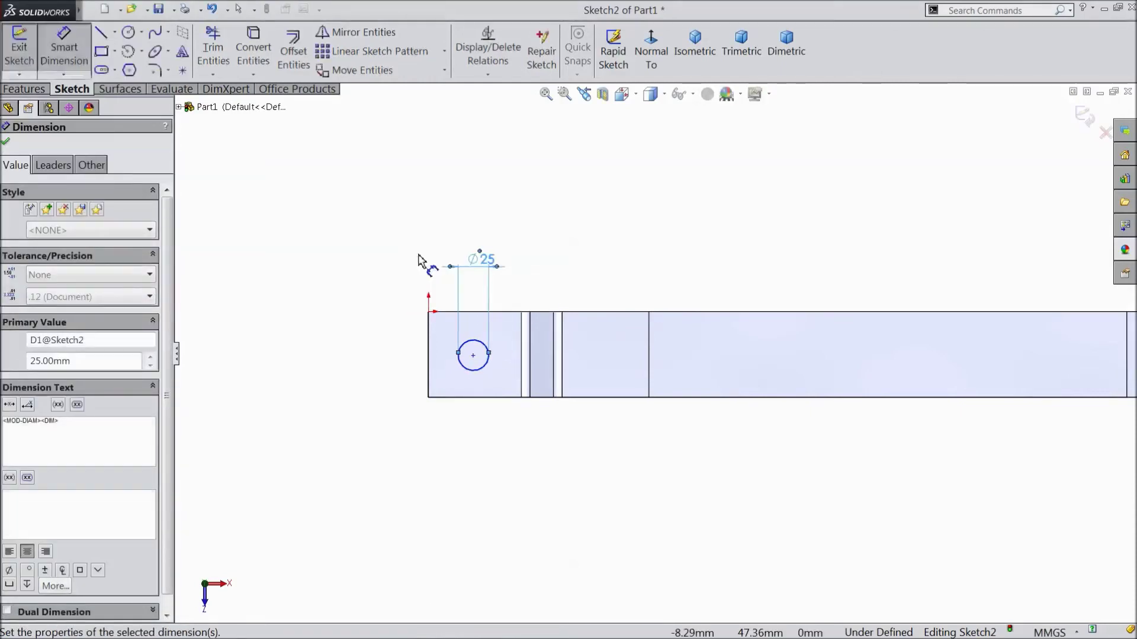
{"action": "left_click", "coordinate": [473, 357]}
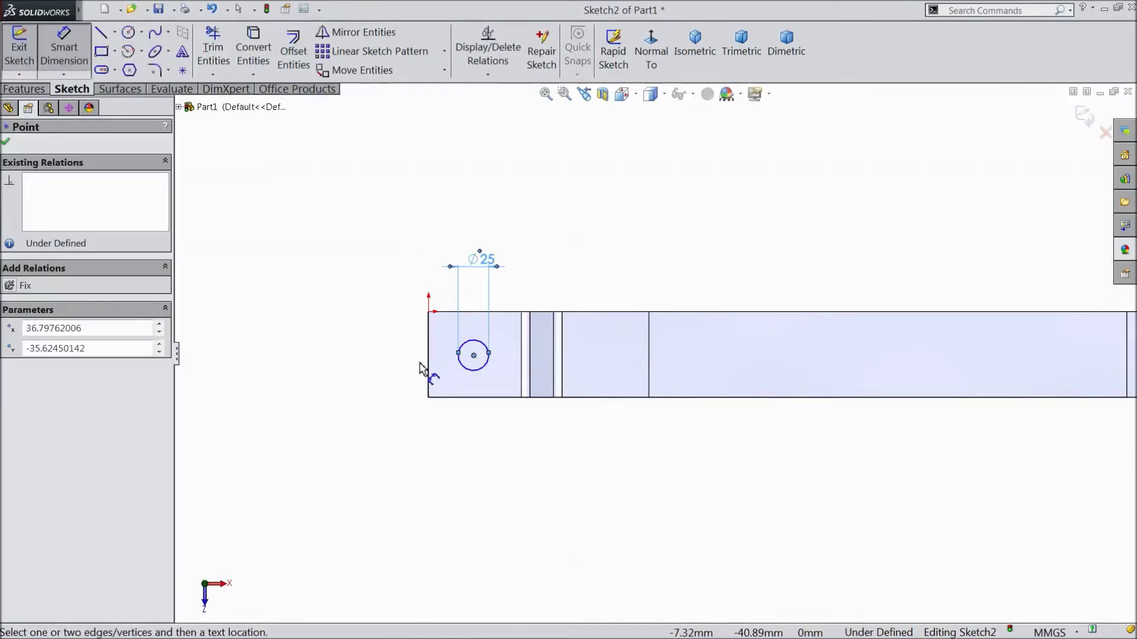
{"action": "left_click", "coordinate": [429, 366]}
{"action": "left_click", "coordinate": [459, 443]}
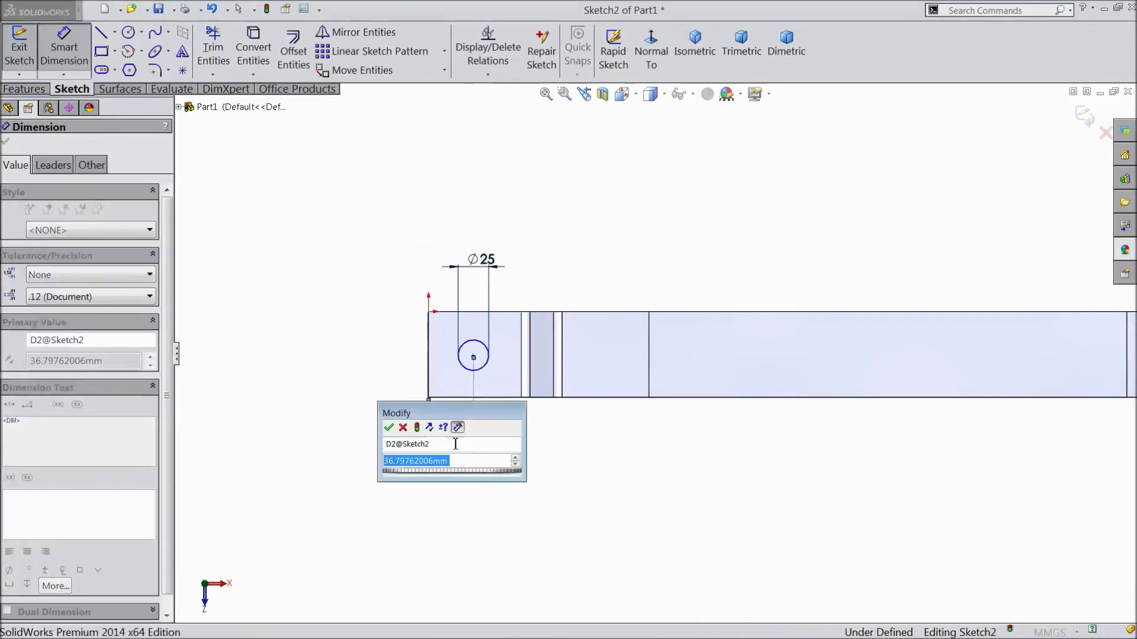
{"action": "type", "text": "30"}
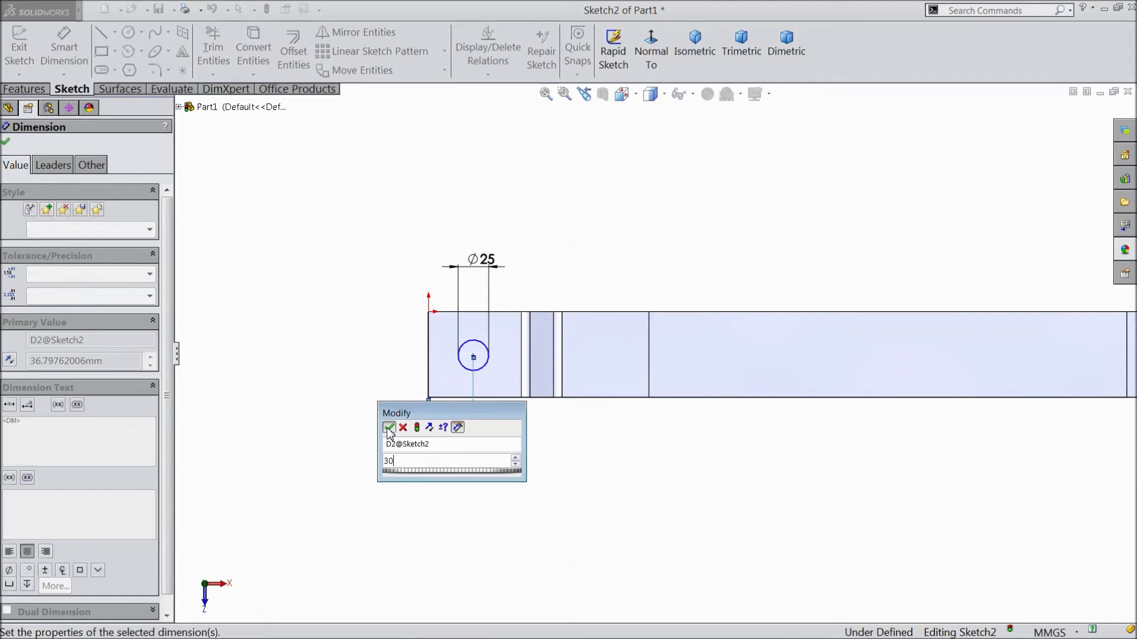
{"action": "left_click", "coordinate": [388, 428]}
Dimension the right circle to Ø25 mm, centred 30 mm from the bar's right edge
{"action": "scroll", "coordinate": [468, 446], "scroll_direction": "up", "scroll_amount": 3}
{"action": "scroll", "coordinate": [978, 364], "scroll_direction": "down", "scroll_amount": 3}
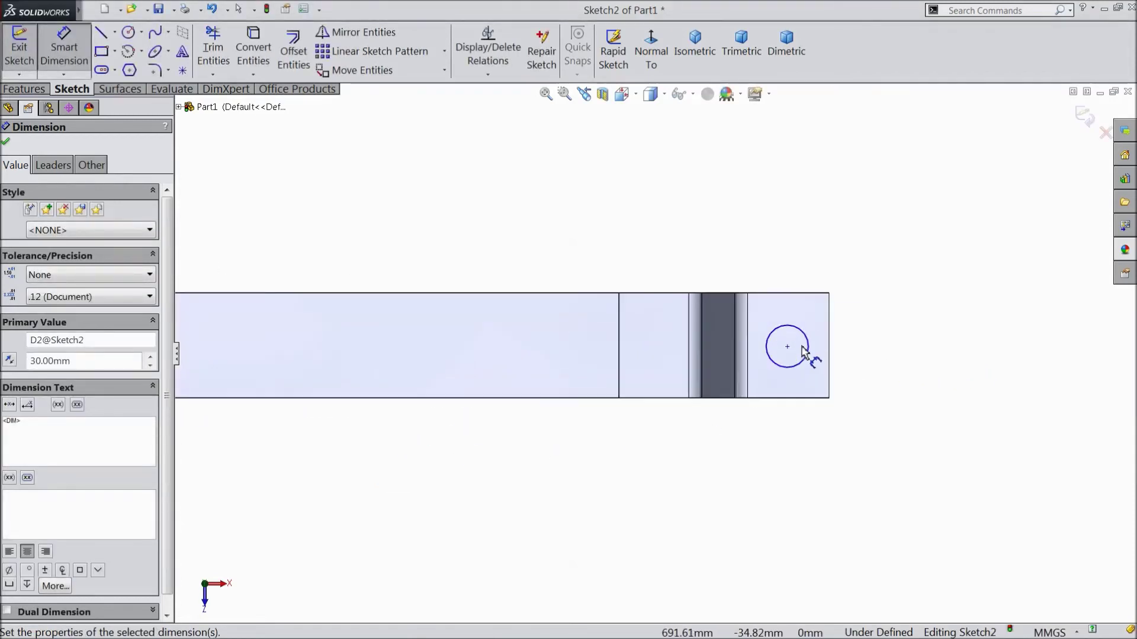
{"action": "left_click", "coordinate": [809, 345]}
{"action": "left_click", "coordinate": [864, 293]}
{"action": "type", "text": "25"}
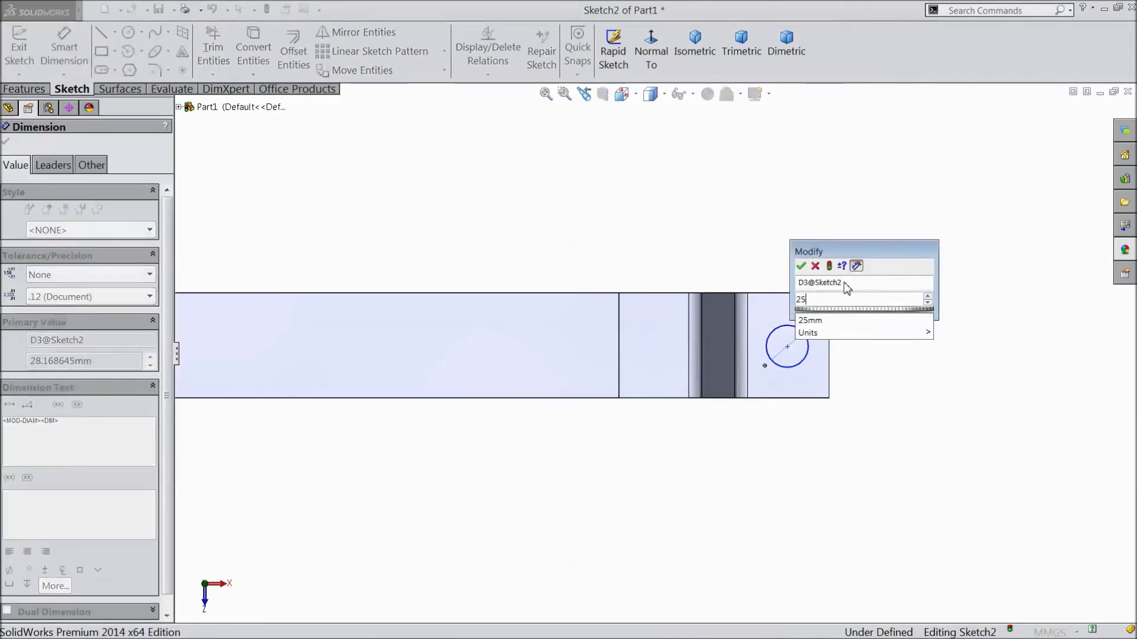
{"action": "left_click", "coordinate": [801, 267]}
{"action": "left_click", "coordinate": [787, 347]}
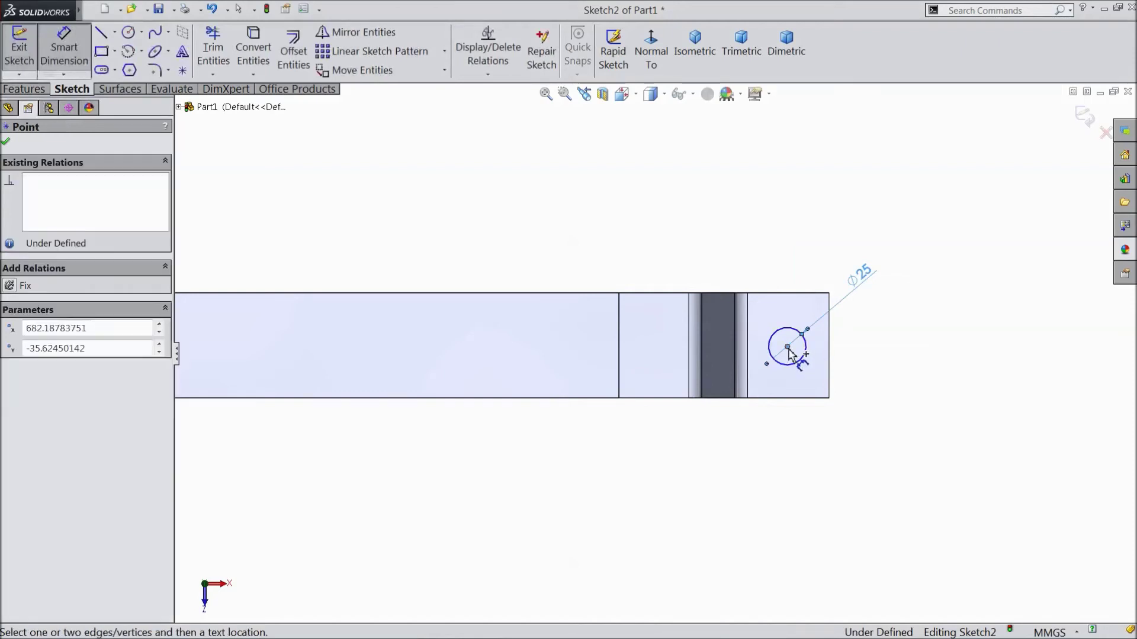
{"action": "left_click", "coordinate": [829, 357]}
{"action": "left_click", "coordinate": [806, 447]}
{"action": "type", "text": "30"}
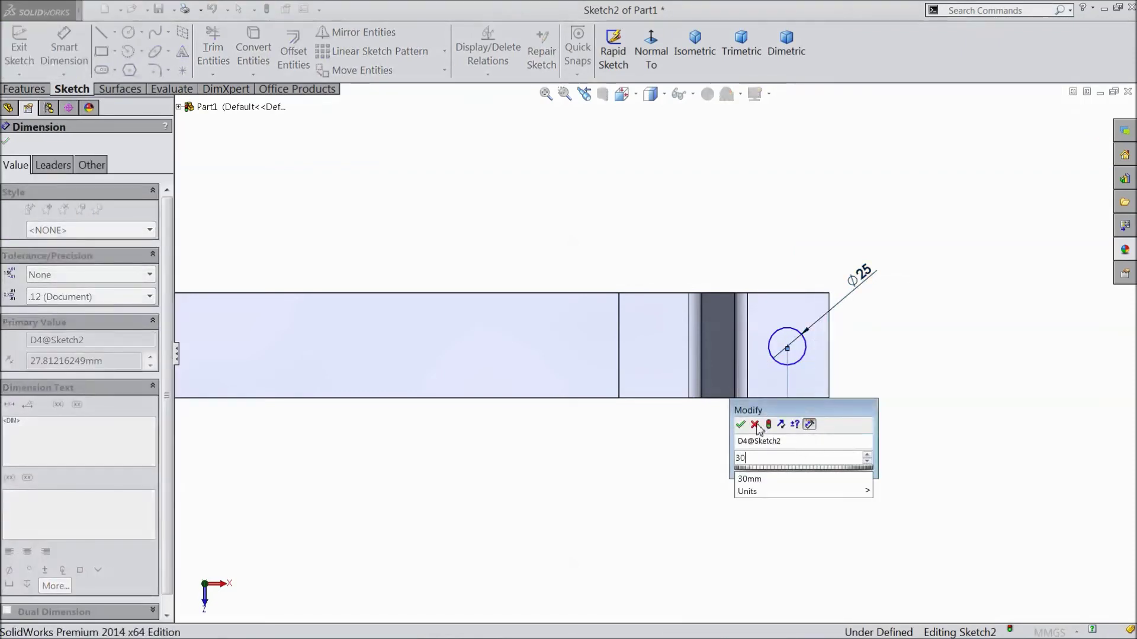
{"action": "left_click", "coordinate": [740, 425]}
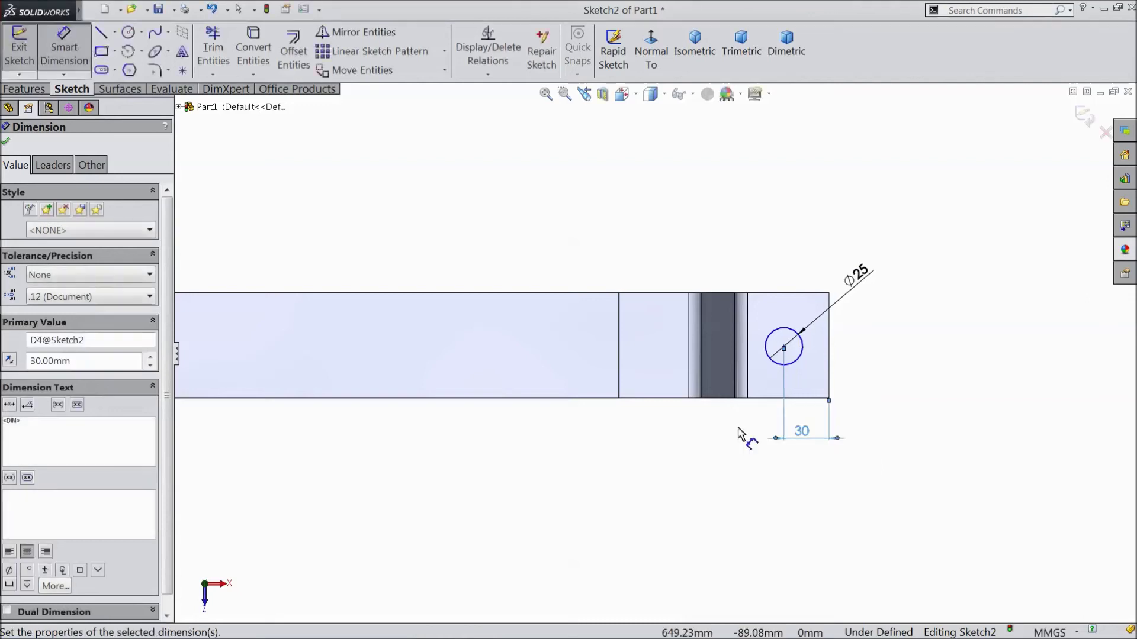
{"action": "left_click", "coordinate": [8, 143]}
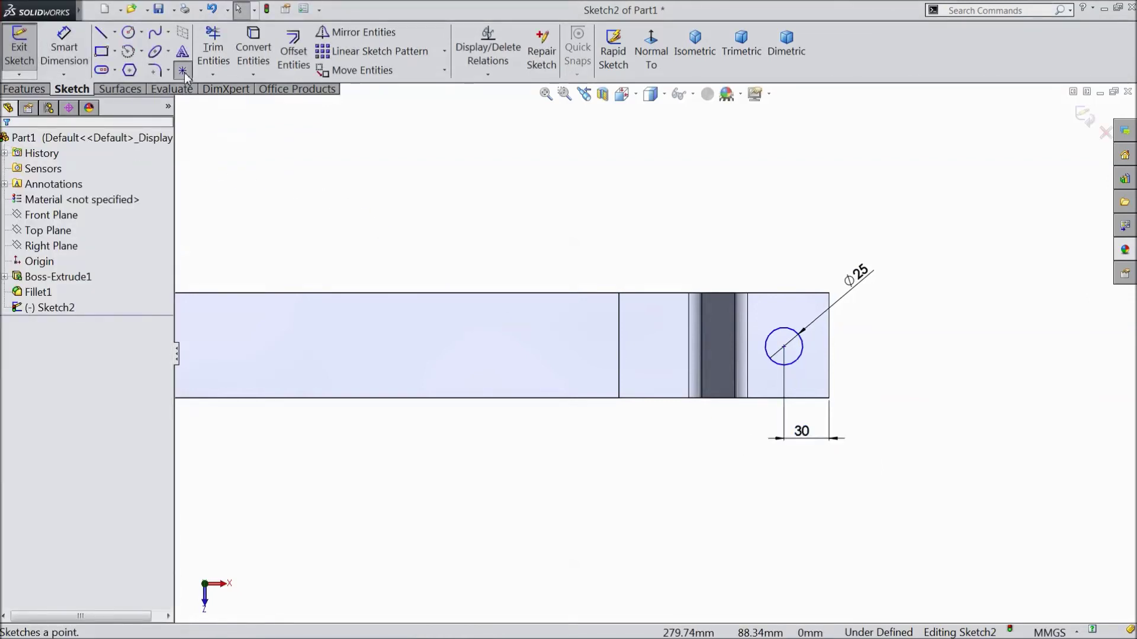
Place a sketch point at the midpoint of the bar's right edge
{"action": "left_click", "coordinate": [183, 71]}
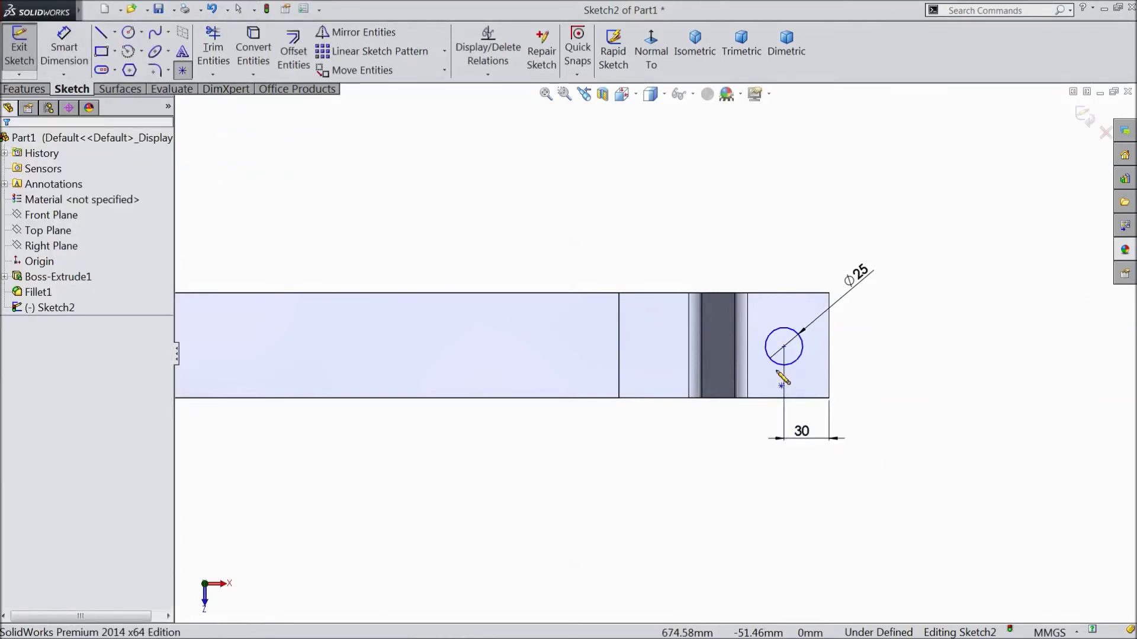
{"action": "left_click", "coordinate": [827, 345]}
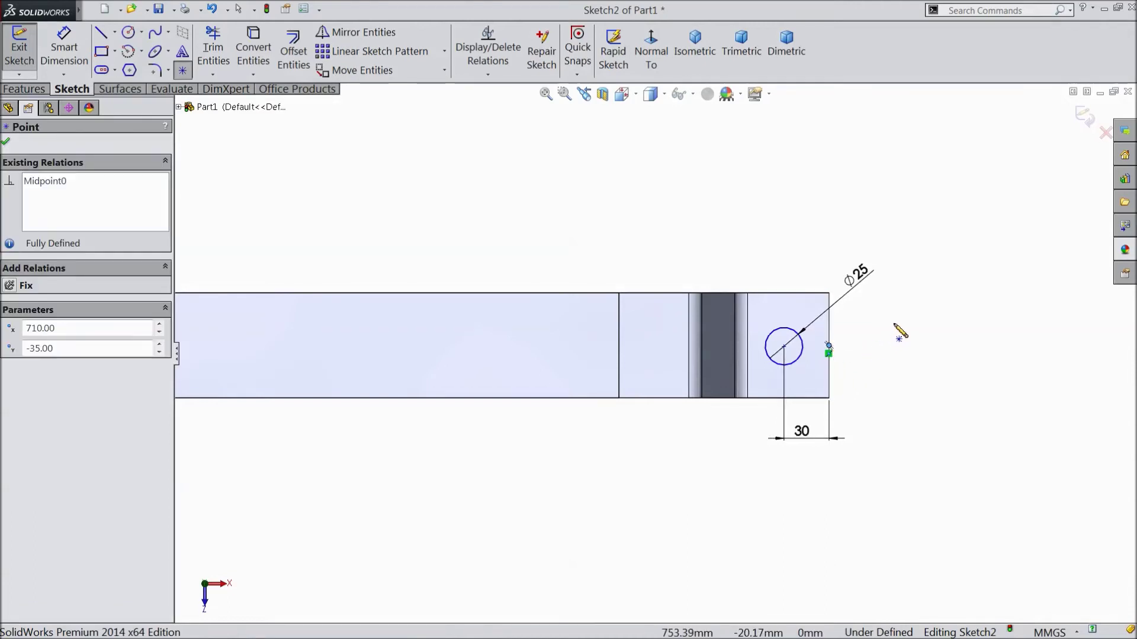
{"action": "key", "text": "Escape"}
{"action": "scroll", "coordinate": [846, 359], "scroll_direction": "up", "scroll_amount": 2}
Align the right hole's centre horizontally with the new midpoint point
{"action": "left_click", "coordinate": [828, 346]}
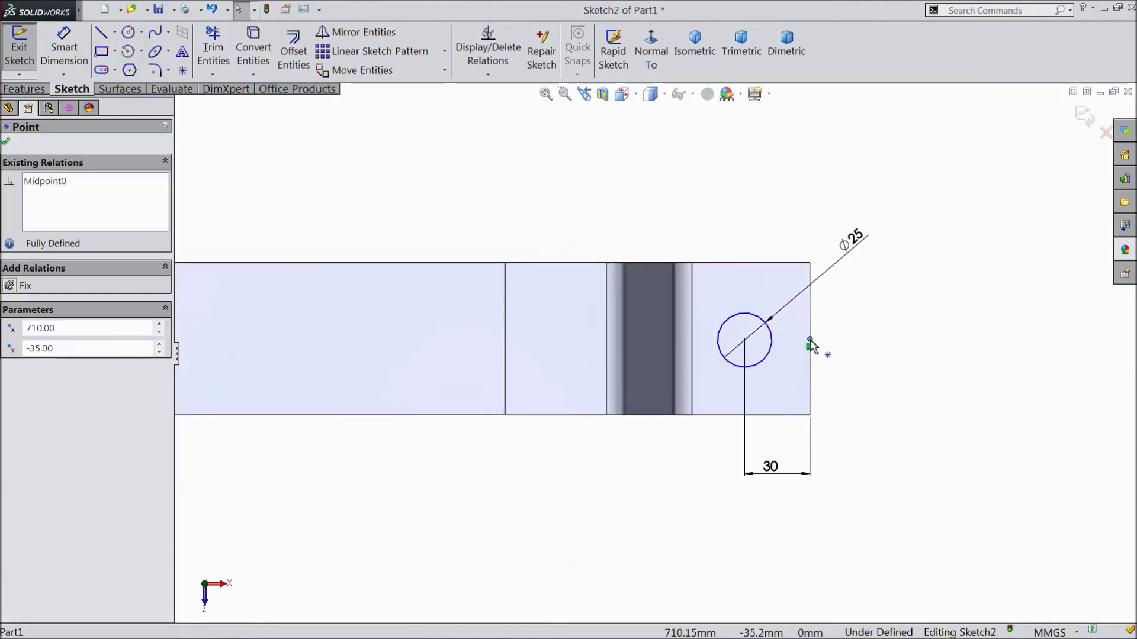
{"action": "left_click", "coordinate": [744, 341]}
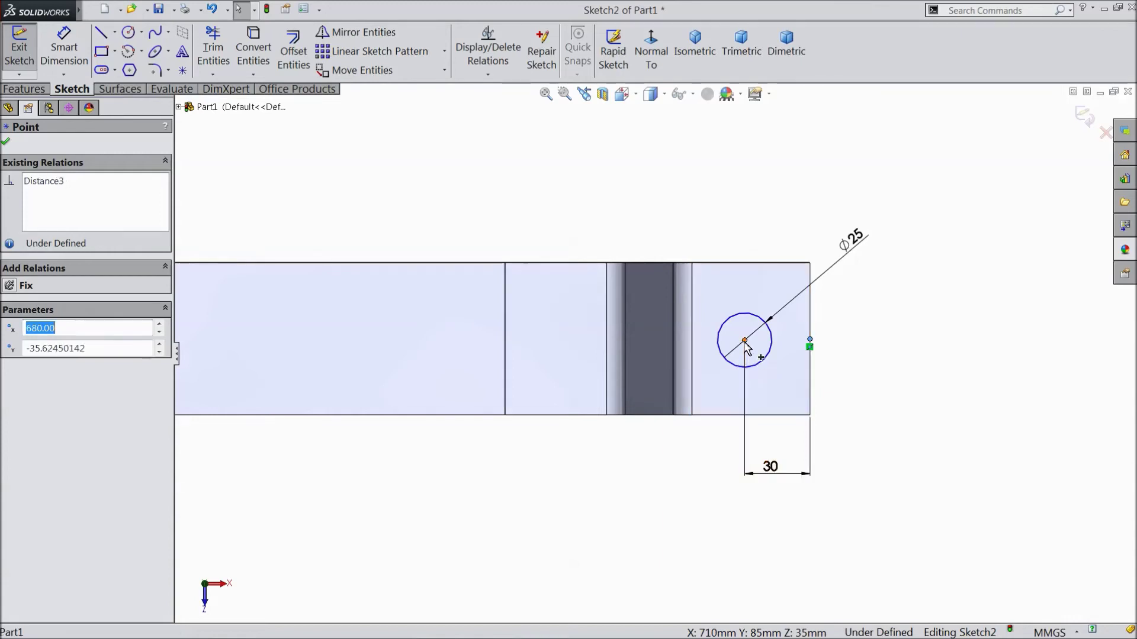
{"action": "left_click", "coordinate": [810, 340], "text": "ctrl"}
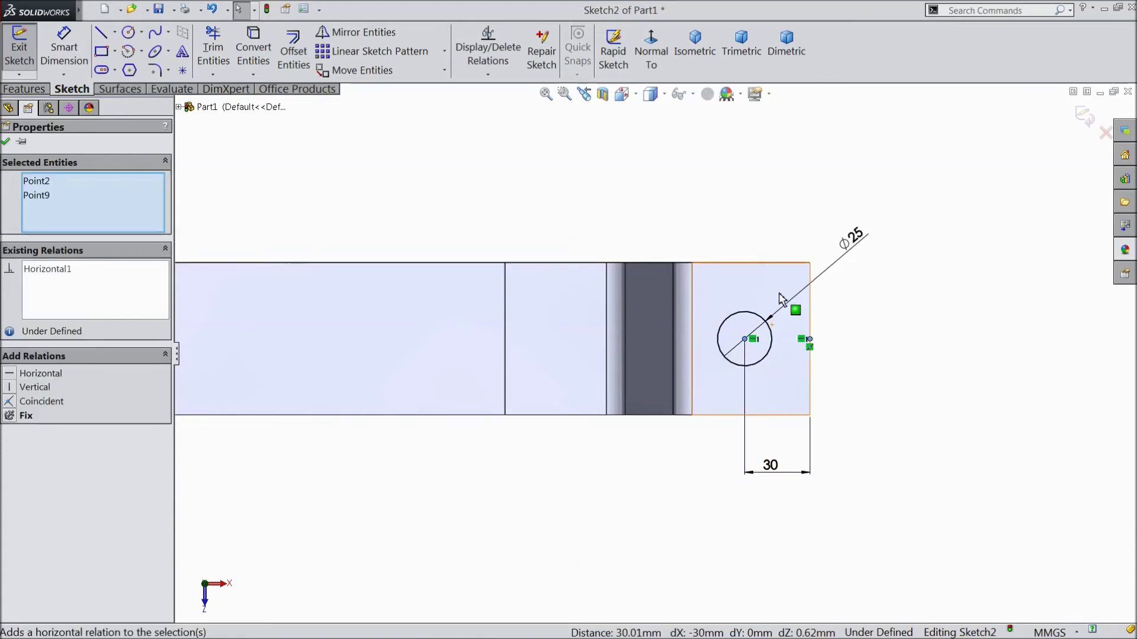
{"action": "scroll", "coordinate": [815, 394], "scroll_direction": "down", "scroll_amount": 3}
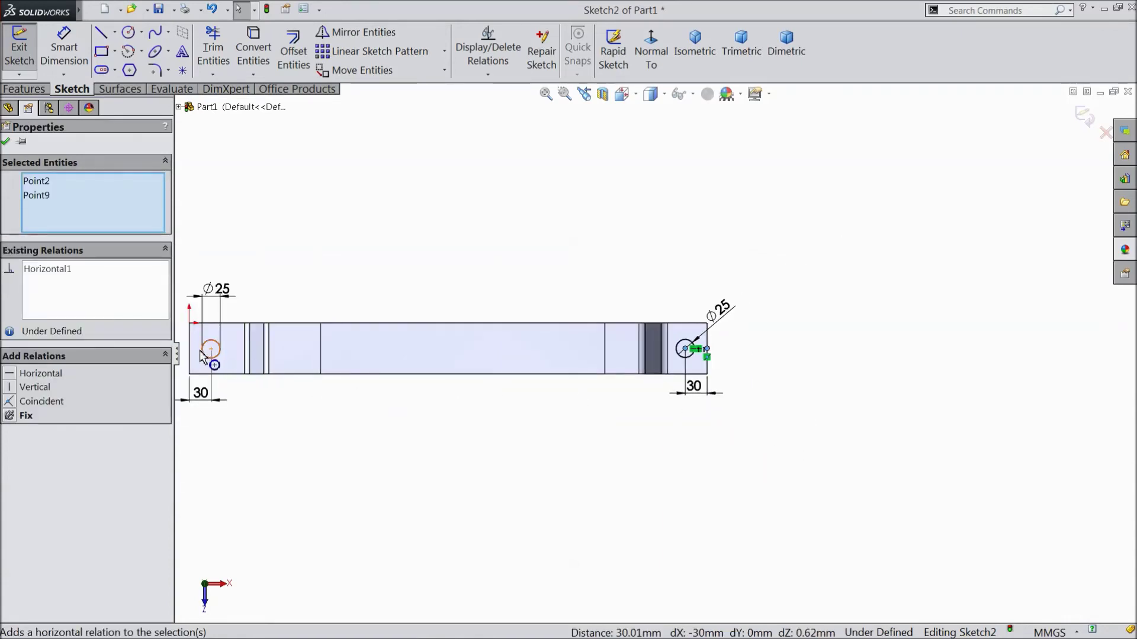
{"action": "scroll", "coordinate": [201, 355], "scroll_direction": "down", "scroll_amount": 2}
{"action": "left_click", "coordinate": [800, 266]}
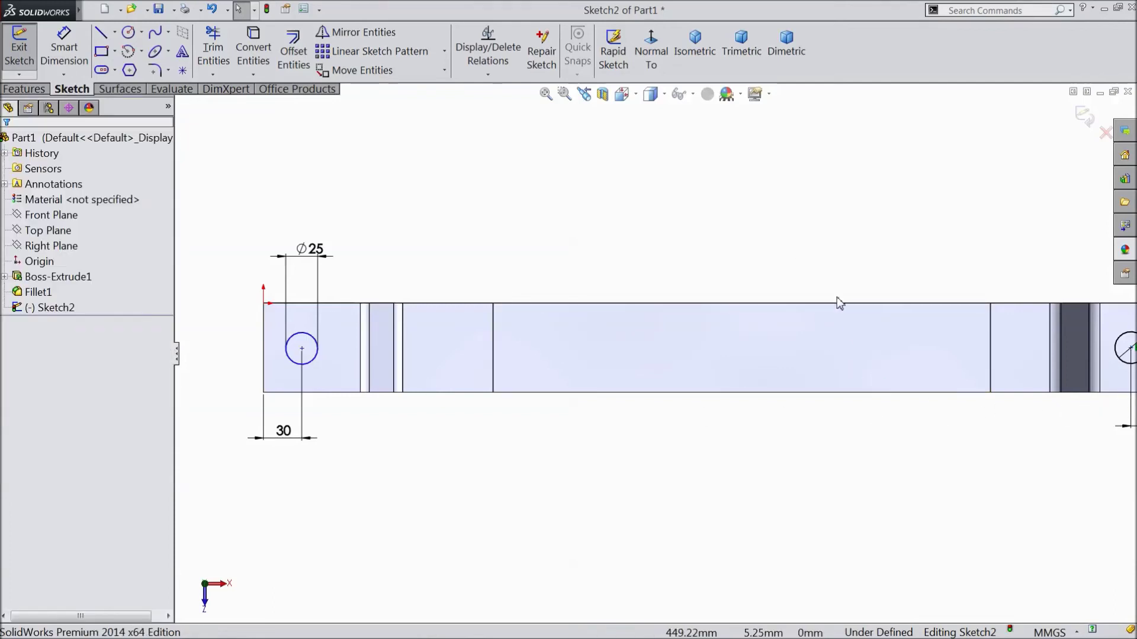
Make the left and right hole centres horizontal, fully defining Sketch2
{"action": "scroll", "coordinate": [628, 346], "scroll_direction": "up", "scroll_amount": 2}
{"action": "left_click", "coordinate": [1051, 350]}
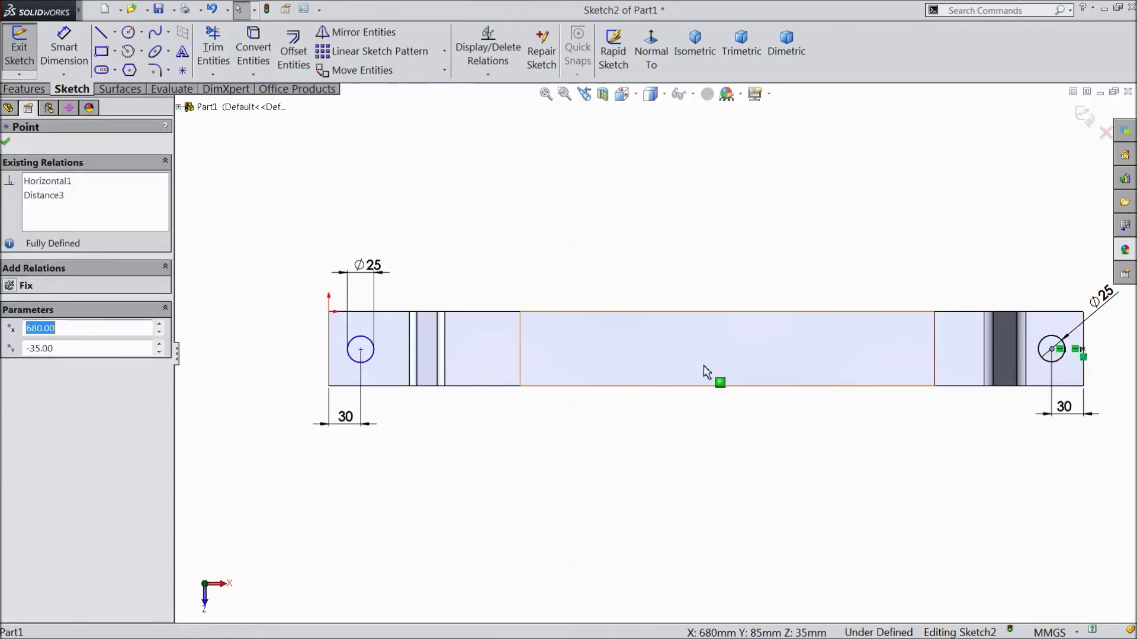
{"action": "scroll", "coordinate": [464, 373], "scroll_direction": "down", "scroll_amount": 1}
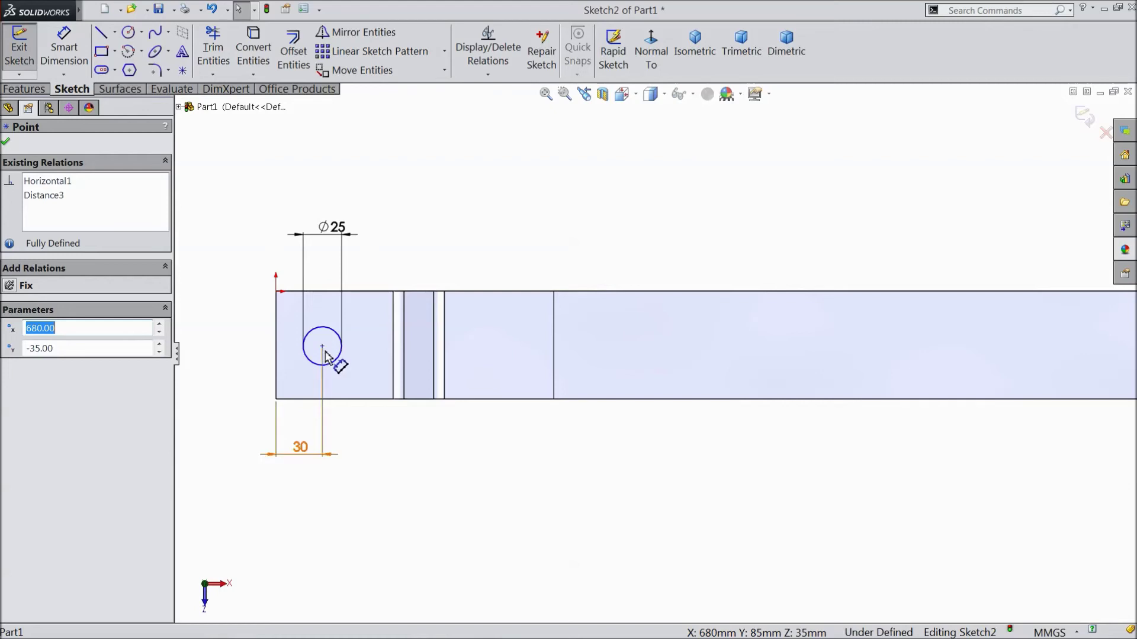
{"action": "left_click", "coordinate": [322, 347], "text": "ctrl"}
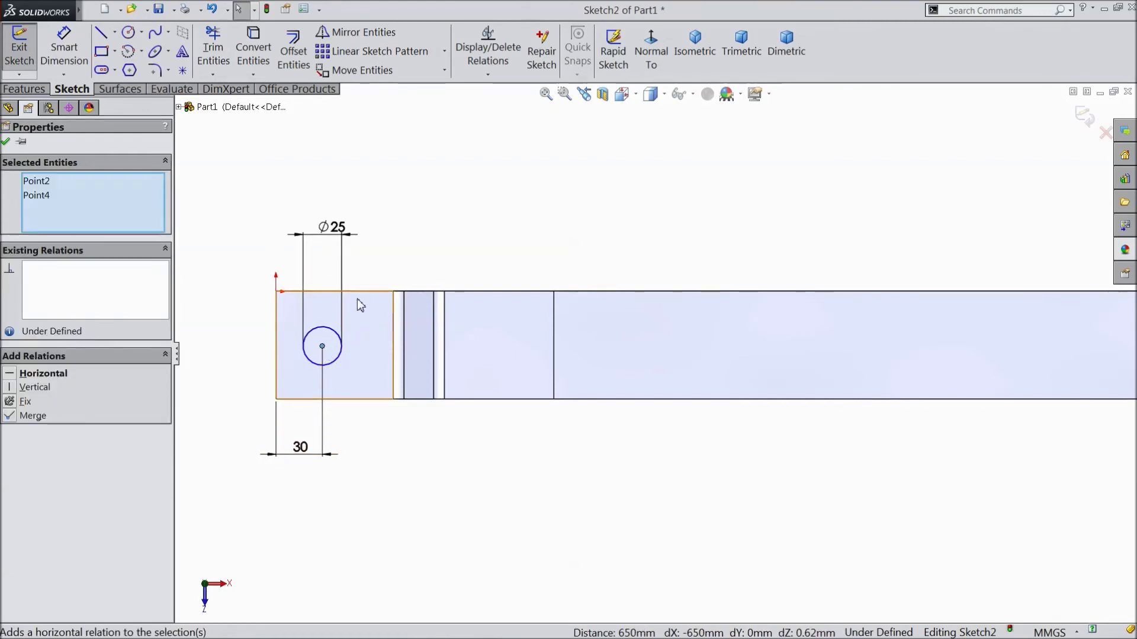
{"action": "left_click", "coordinate": [6, 142]}
{"action": "key", "text": "f"}
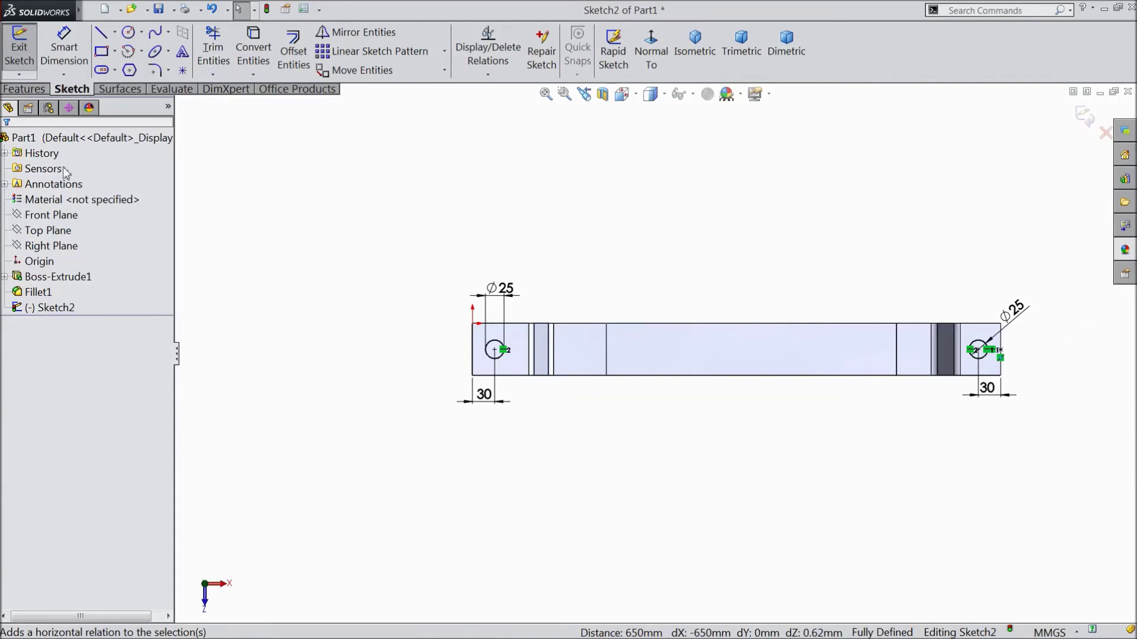
{"action": "left_click", "coordinate": [17, 90]}
Extrude-cut both Ø25 mm circles Through All as Cut-Extrude1
{"action": "left_click", "coordinate": [247, 53]}
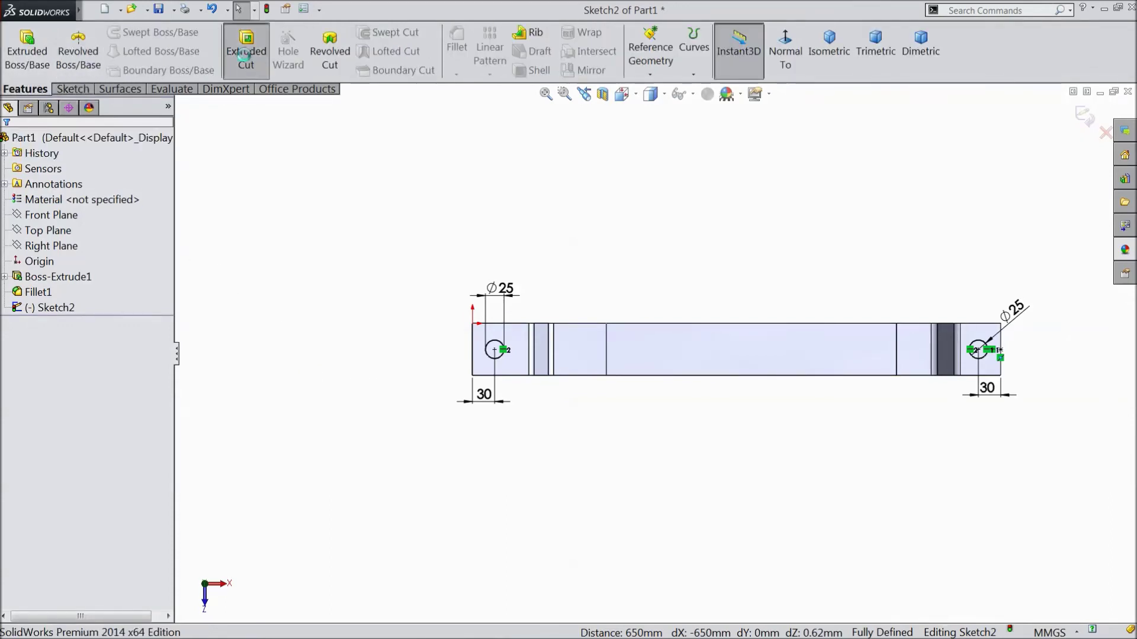
{"action": "middle_click_drag", "start_coordinate": [332, 436], "coordinate": [327, 291]}
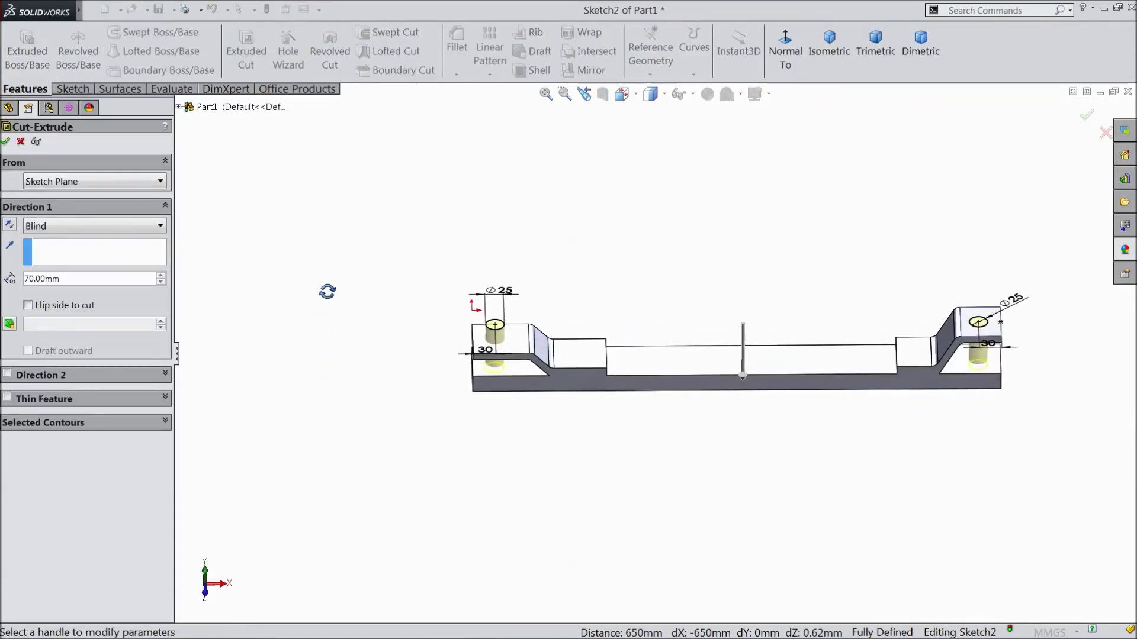
{"action": "left_click", "coordinate": [57, 226]}
{"action": "left_click", "coordinate": [68, 255]}
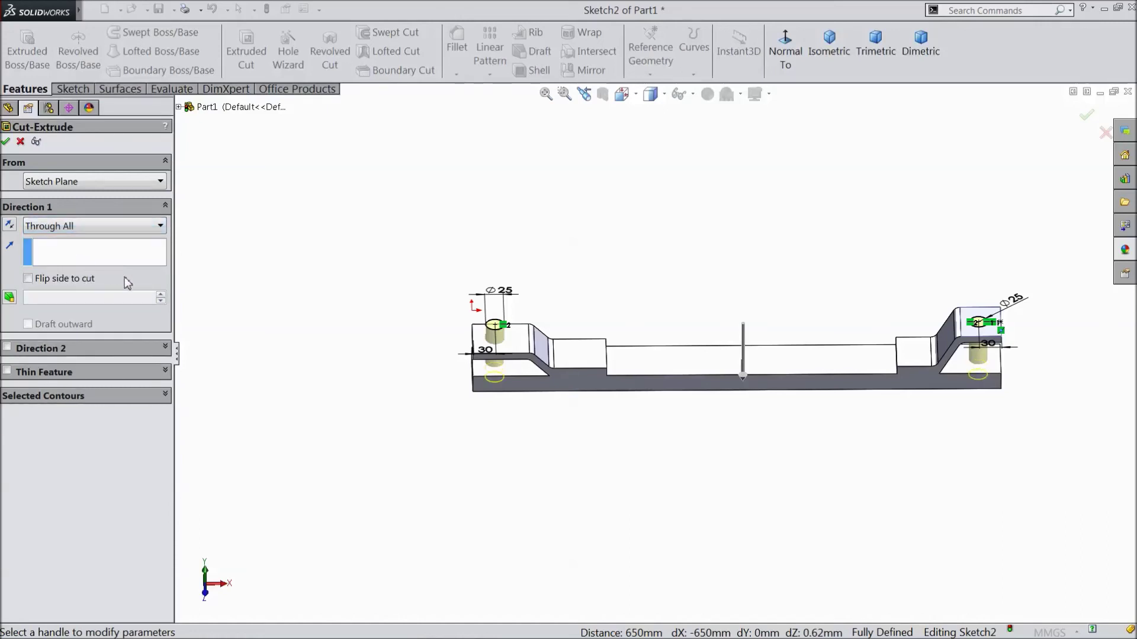
{"action": "middle_click_drag", "start_coordinate": [296, 355], "coordinate": [273, 284]}
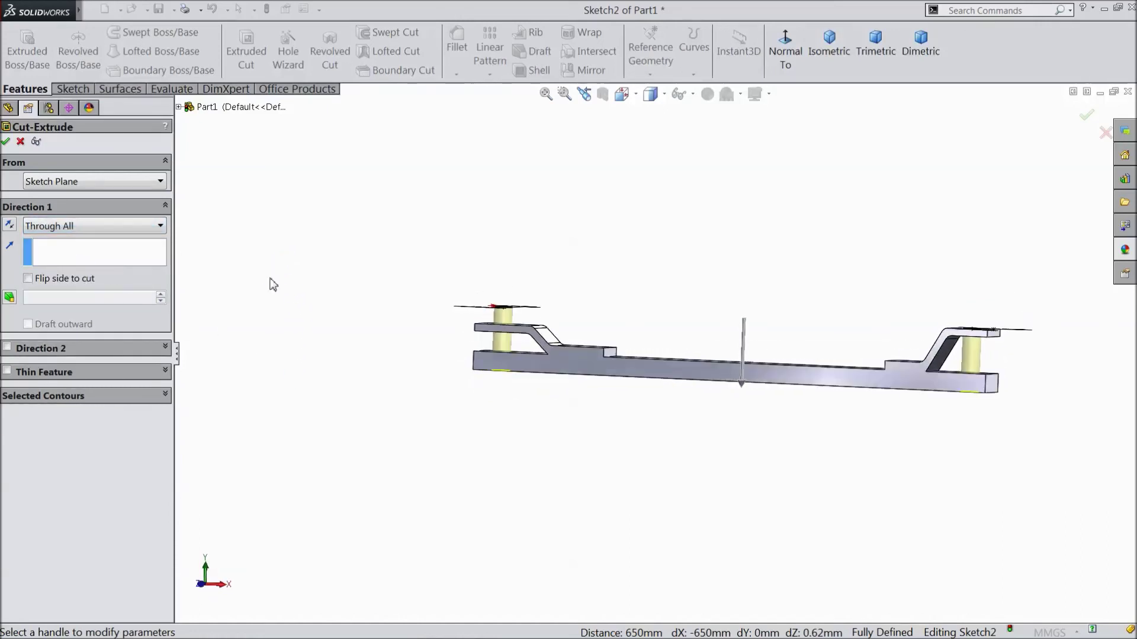
{"action": "left_click", "coordinate": [1087, 115]}
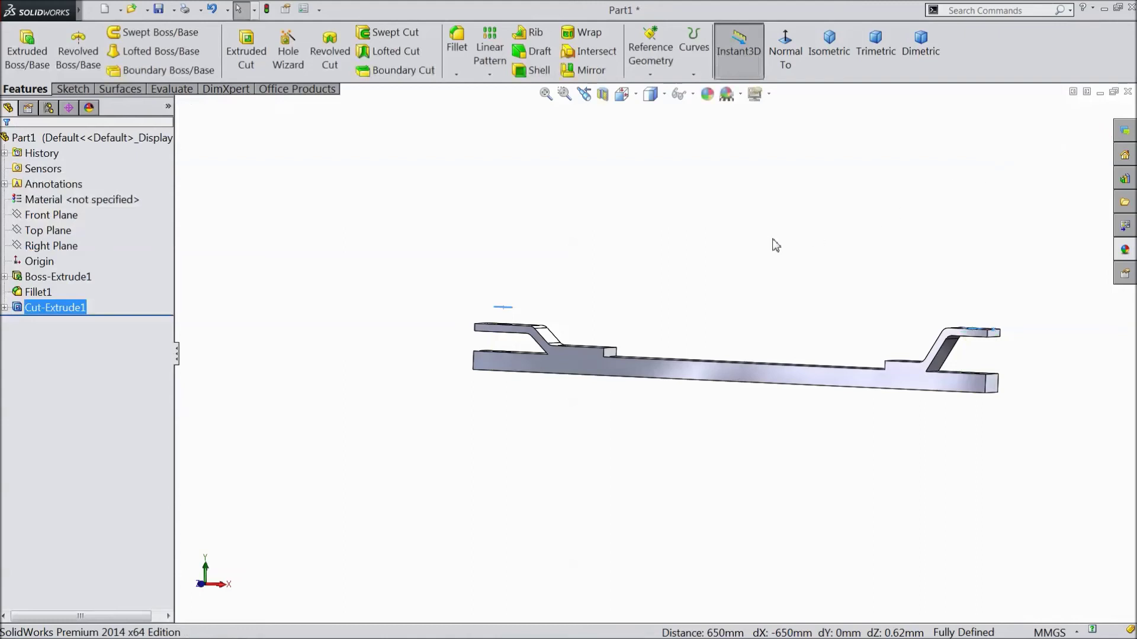
{"action": "middle_click_drag", "start_coordinate": [756, 241], "coordinate": [730, 296]}
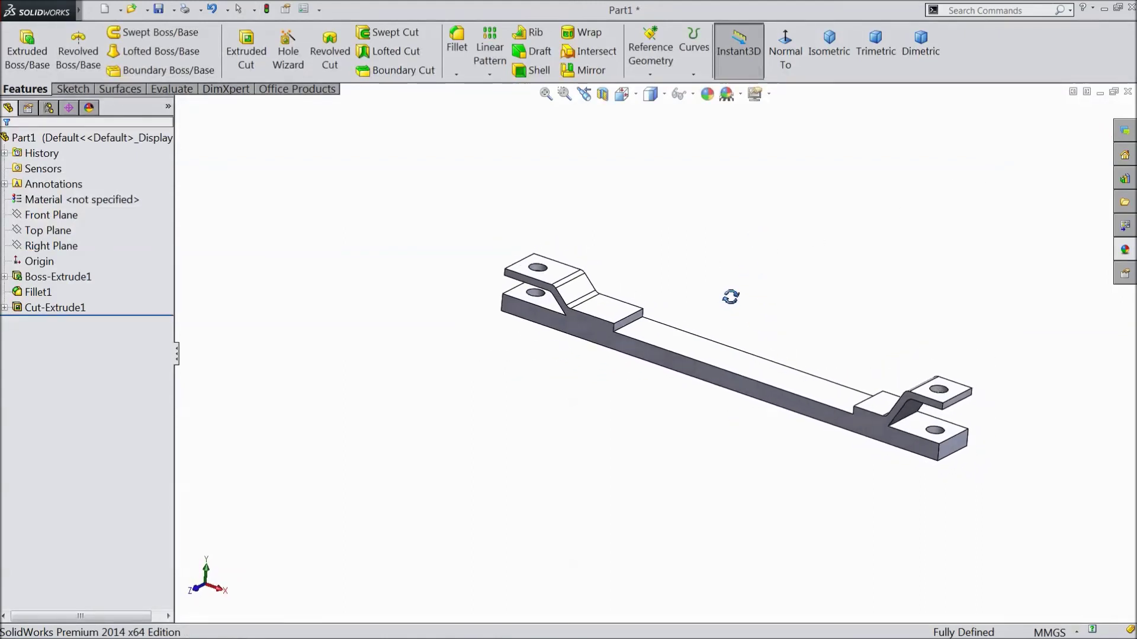
{"action": "left_click", "coordinate": [57, 277]}
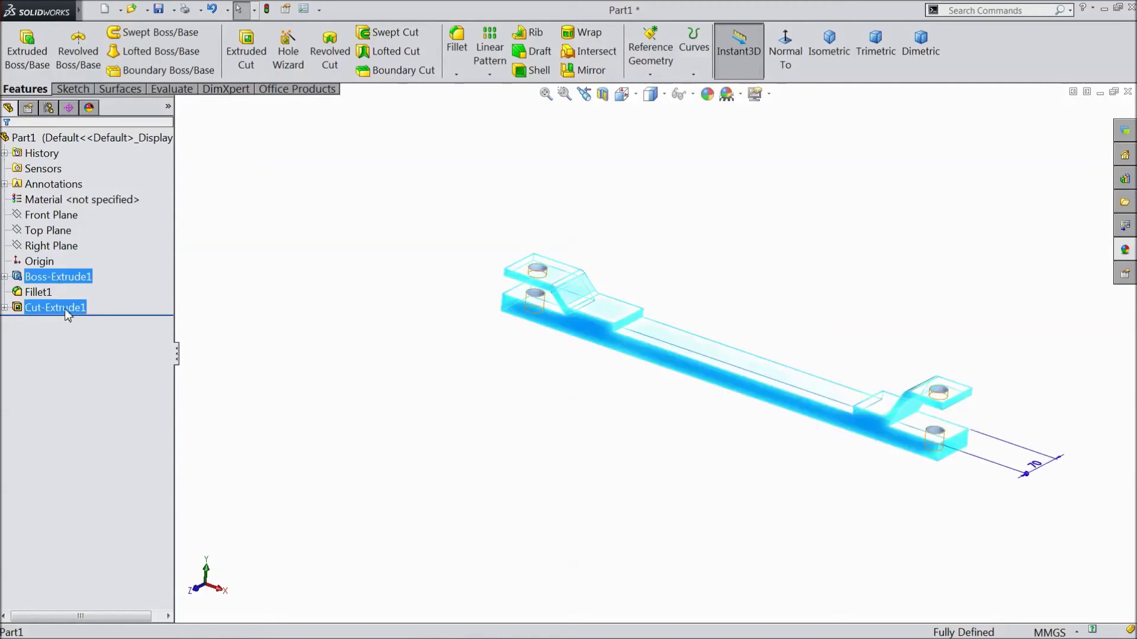
Select all part features and apply the brushed steel appearance from Metal > Steel
{"action": "left_click", "coordinate": [57, 307], "text": "shift"}
{"action": "left_click", "coordinate": [1125, 250]}
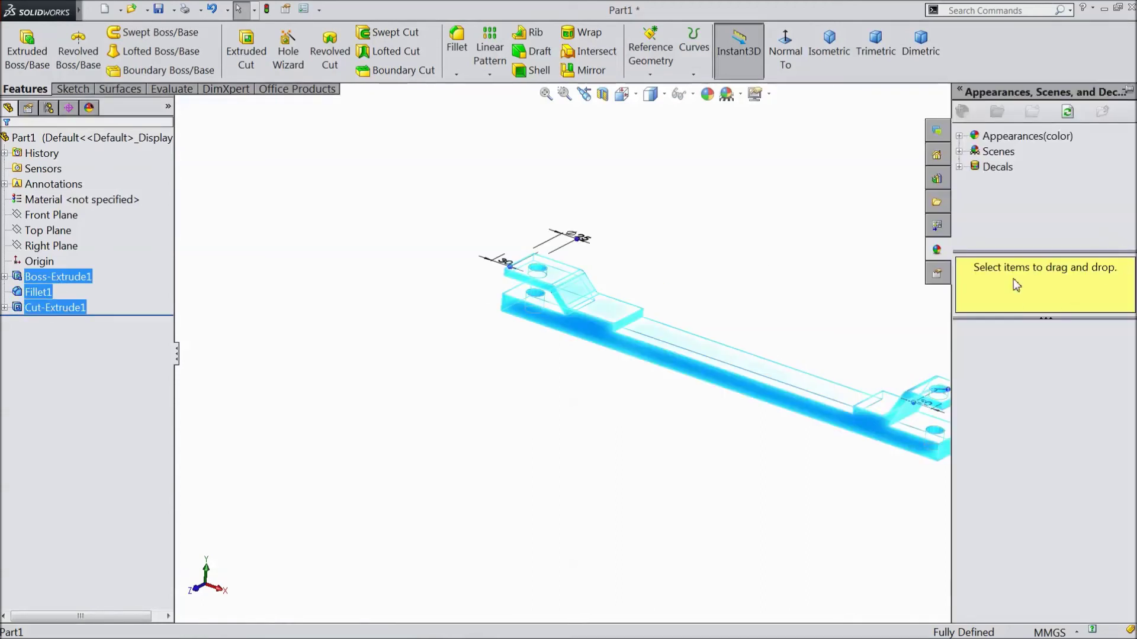
{"action": "left_click", "coordinate": [961, 140]}
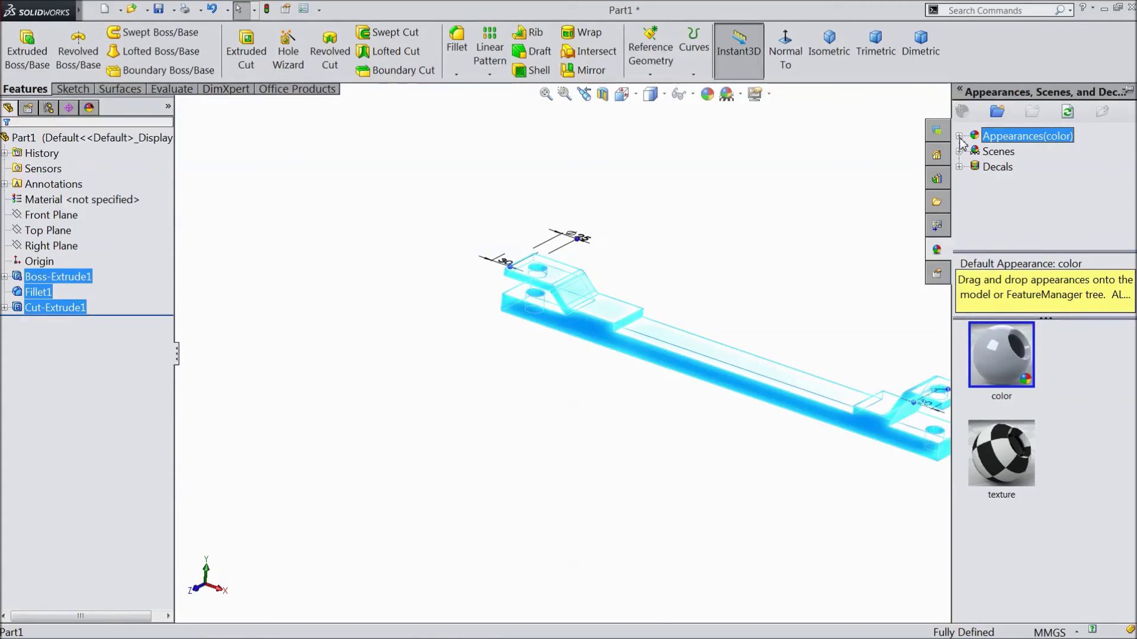
{"action": "double_click", "coordinate": [998, 138]}
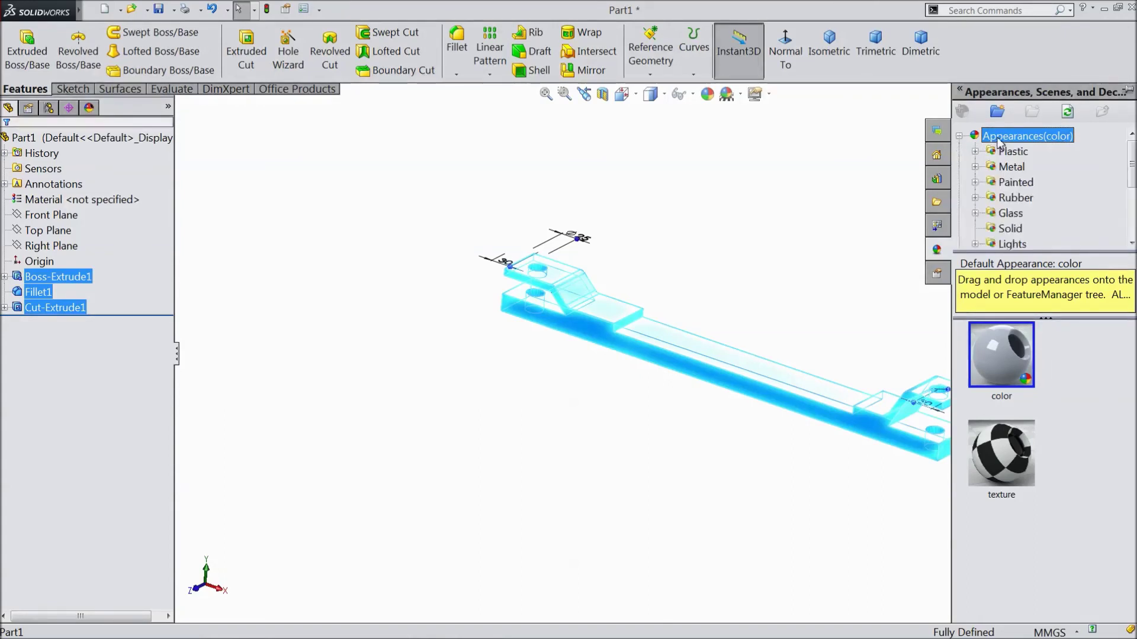
{"action": "left_click", "coordinate": [1011, 168]}
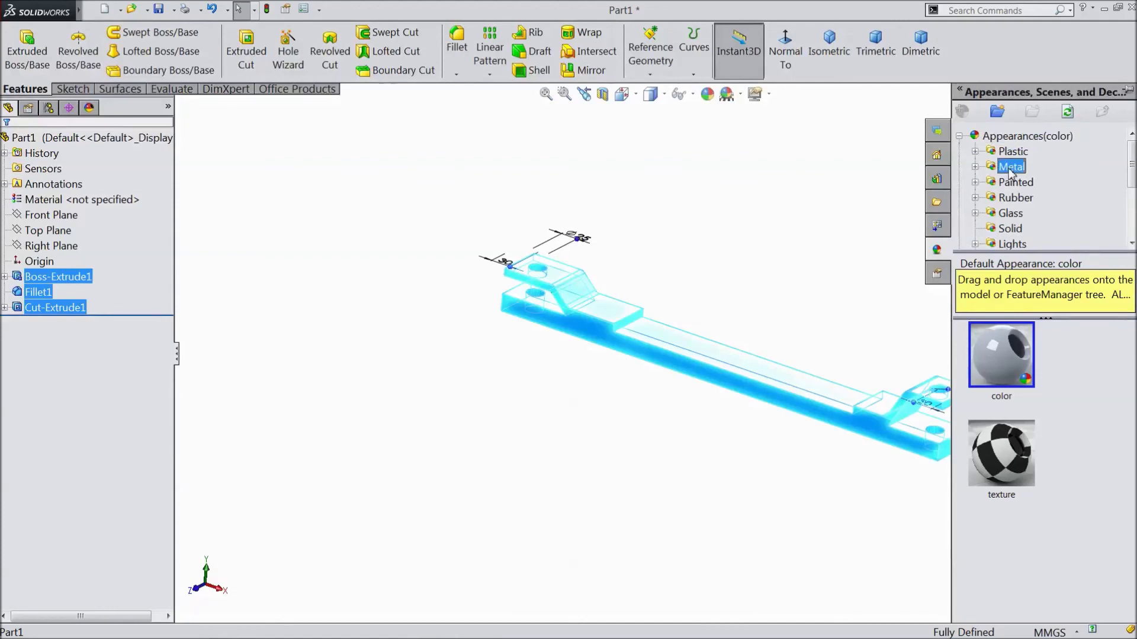
{"action": "left_click", "coordinate": [975, 167]}
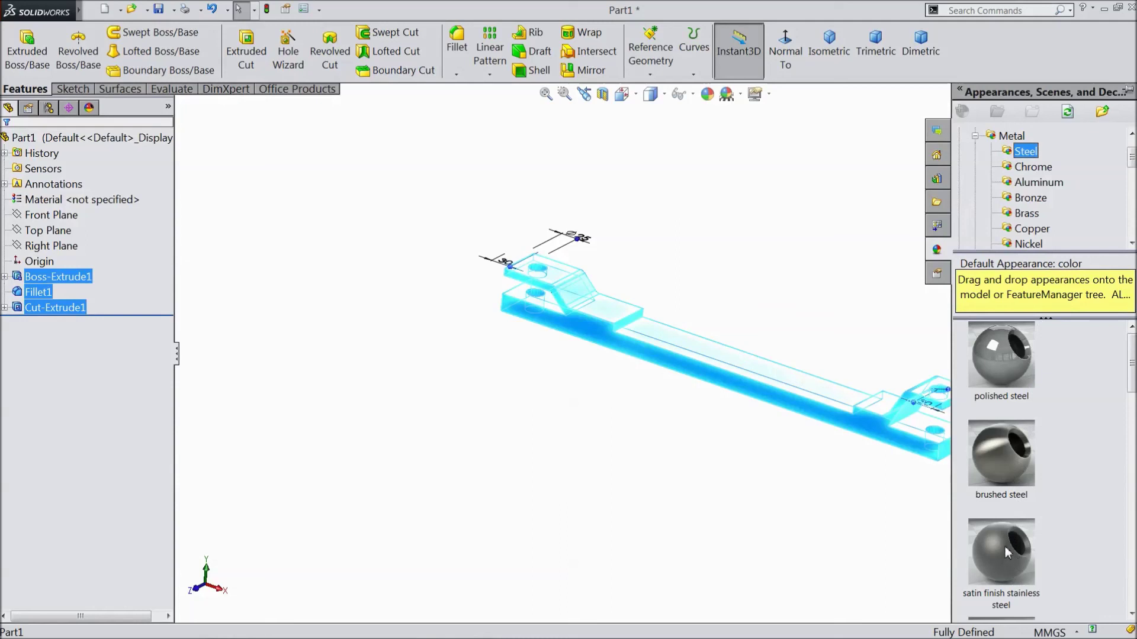
{"action": "left_click", "coordinate": [1000, 464]}
{"action": "left_click", "coordinate": [841, 499]}
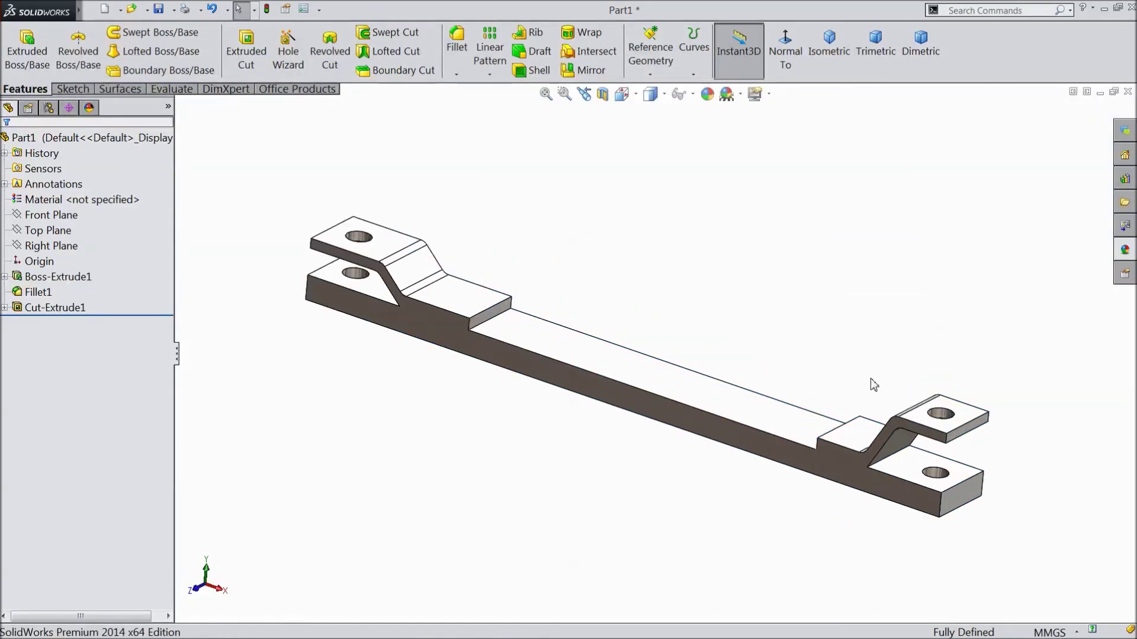